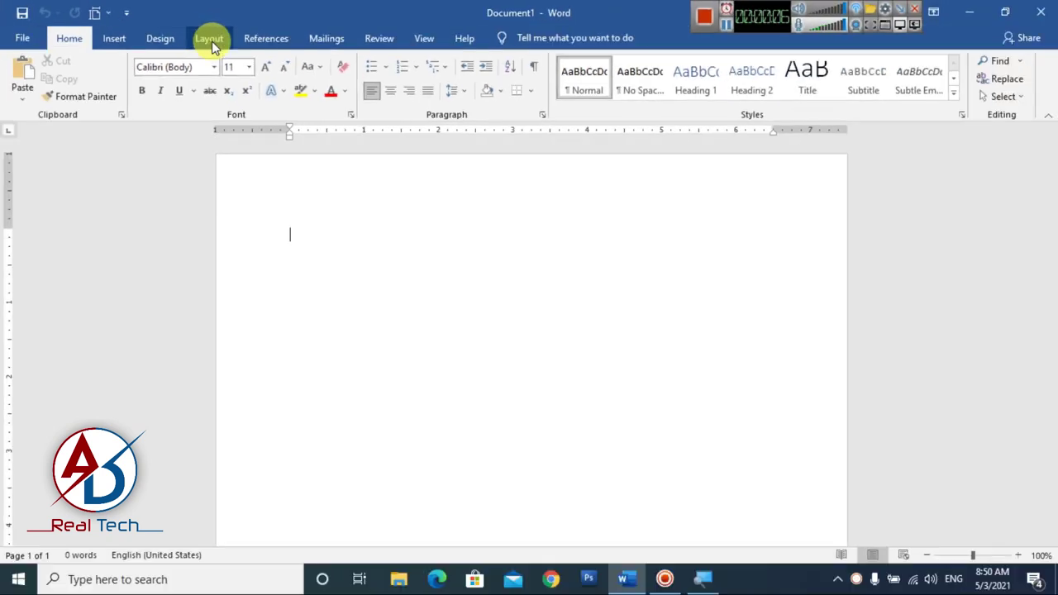
Step: Apply the Narrow half-inch margin preset to the page
left_click(211, 40)
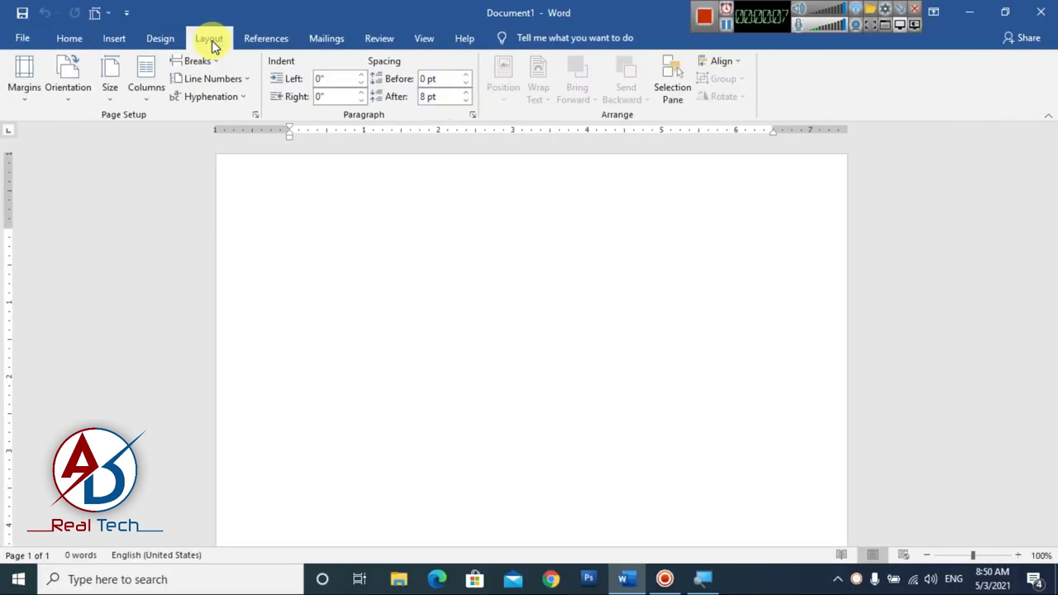
left_click(20, 98)
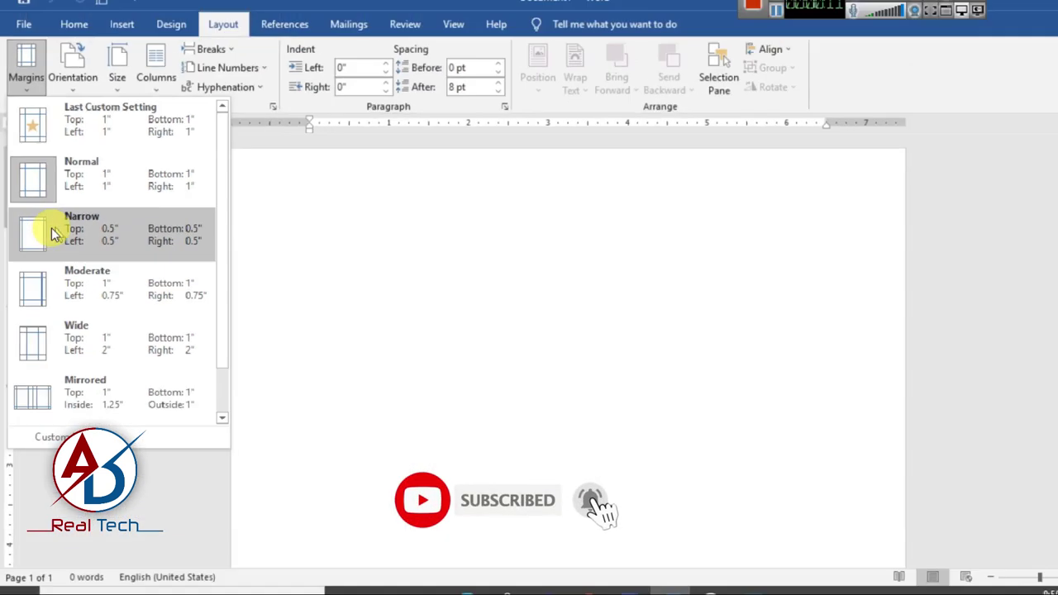
left_click(41, 228)
Step: Set a custom paper size of 6 inches wide by 4 inches high
left_click(109, 82)
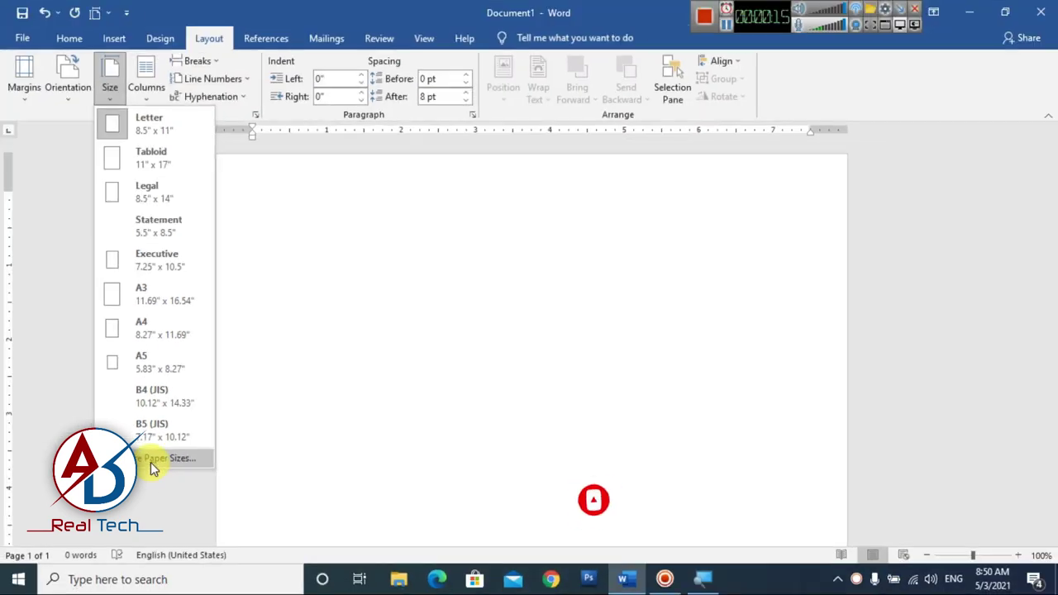
left_click(151, 464)
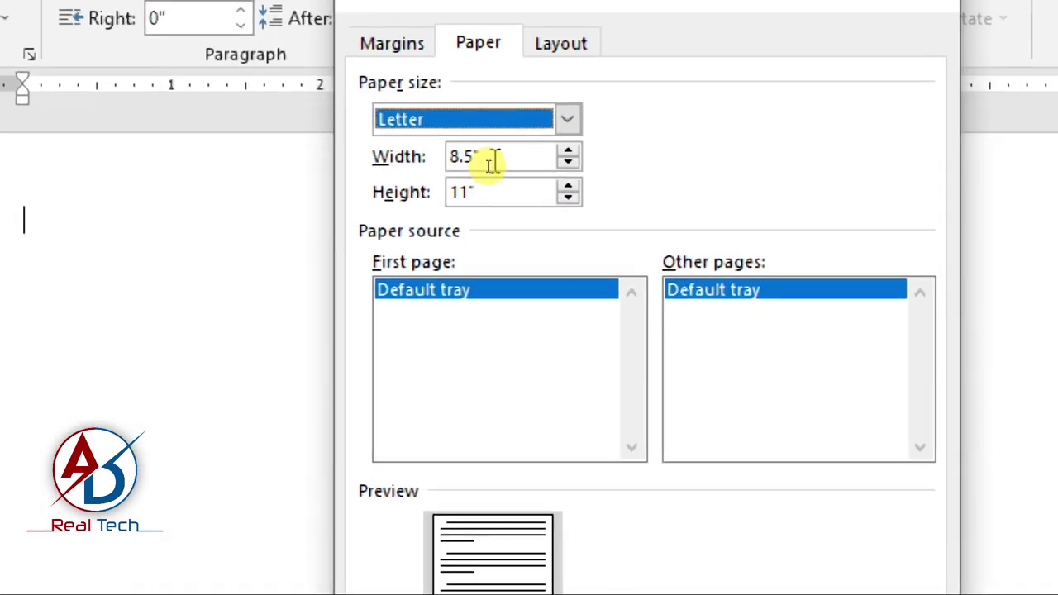
left_click_drag(485, 166, 424, 160)
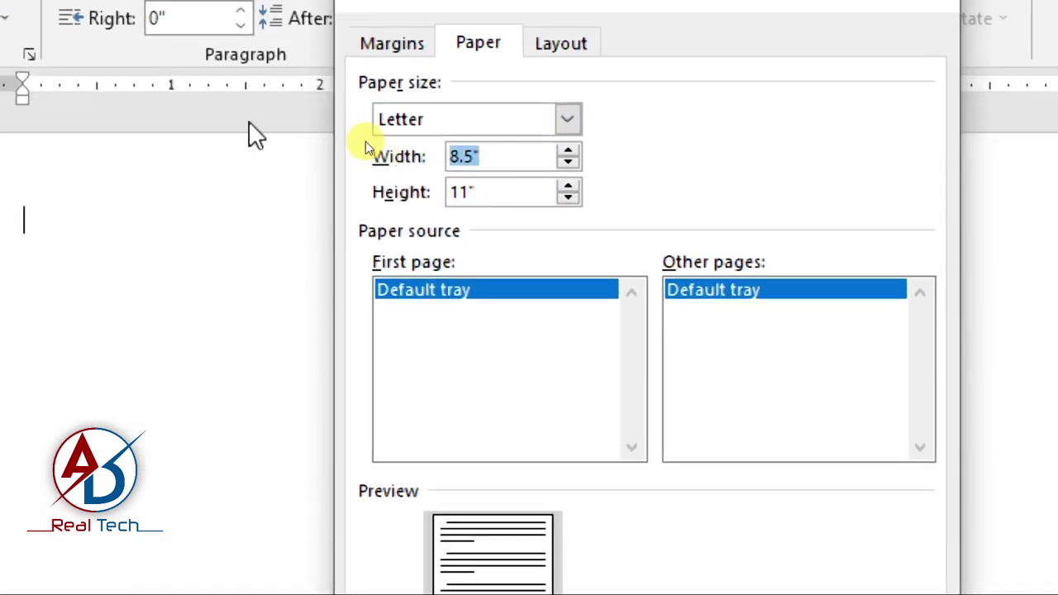
type("6")
key("Tab")
type("4")
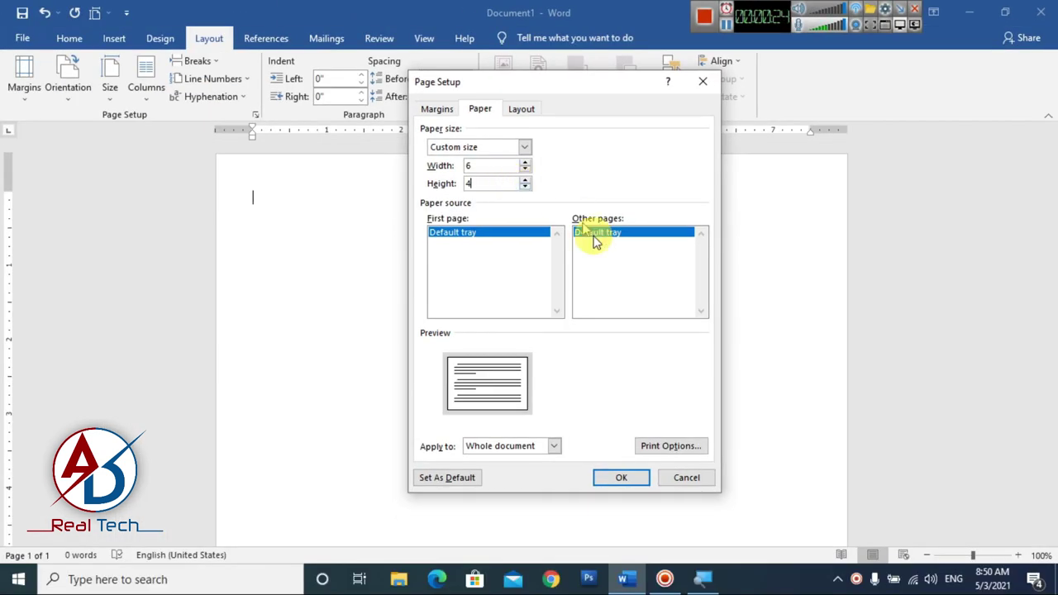
left_click(621, 478)
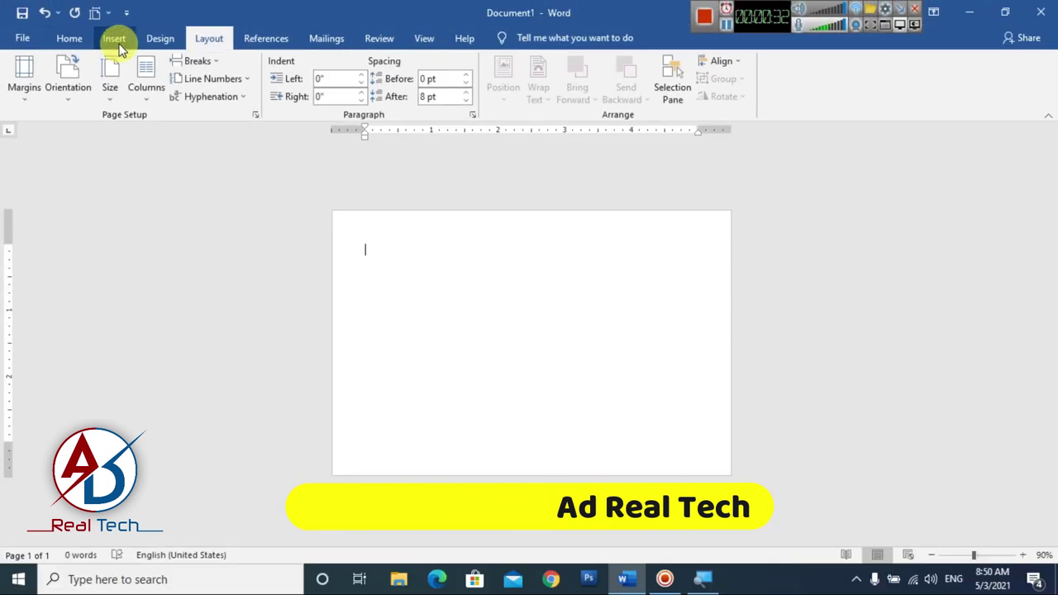
Step: Insert the pastel istockphoto gradient picture from the Desktop\Eid folder
left_click(119, 45)
left_click(159, 82)
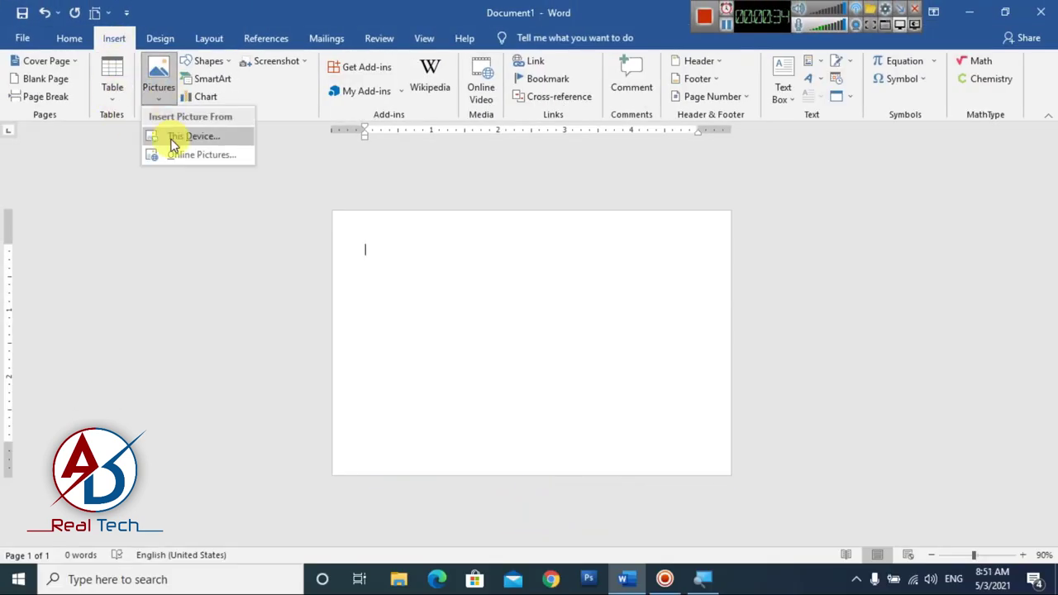
left_click(177, 137)
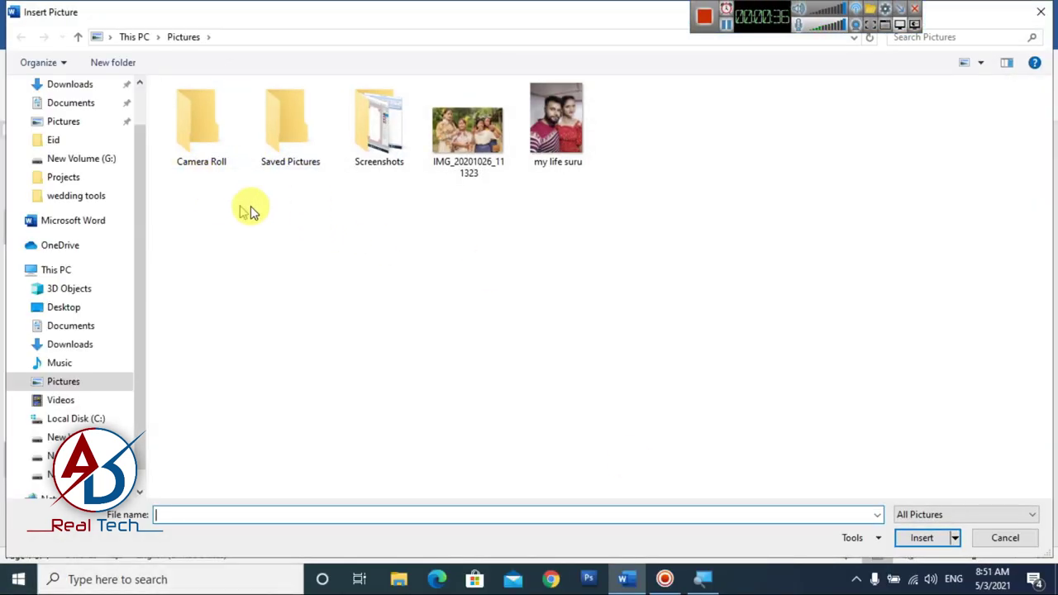
left_click(64, 312)
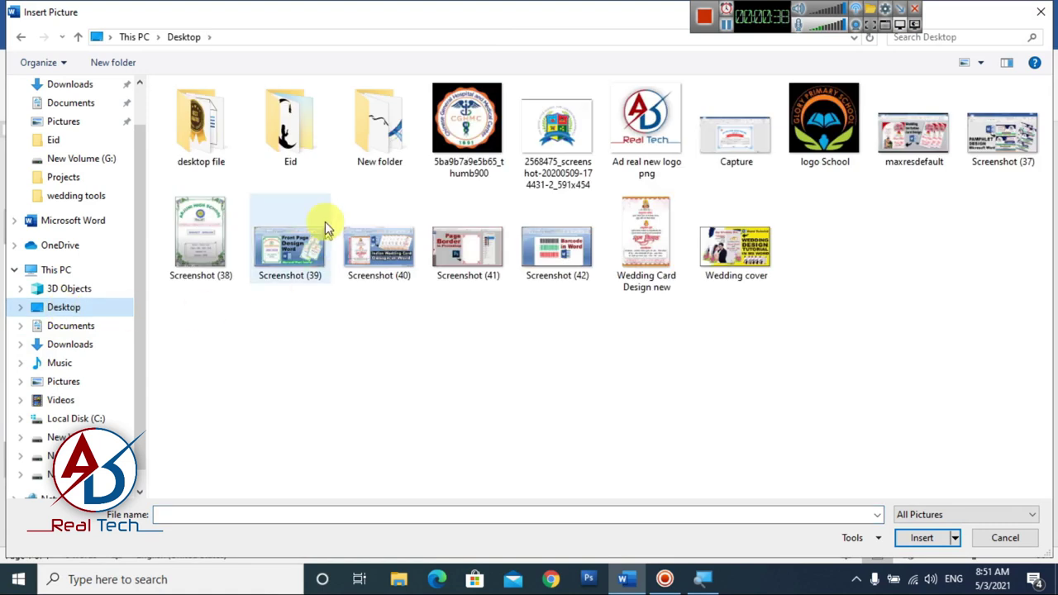
double_click(290, 119)
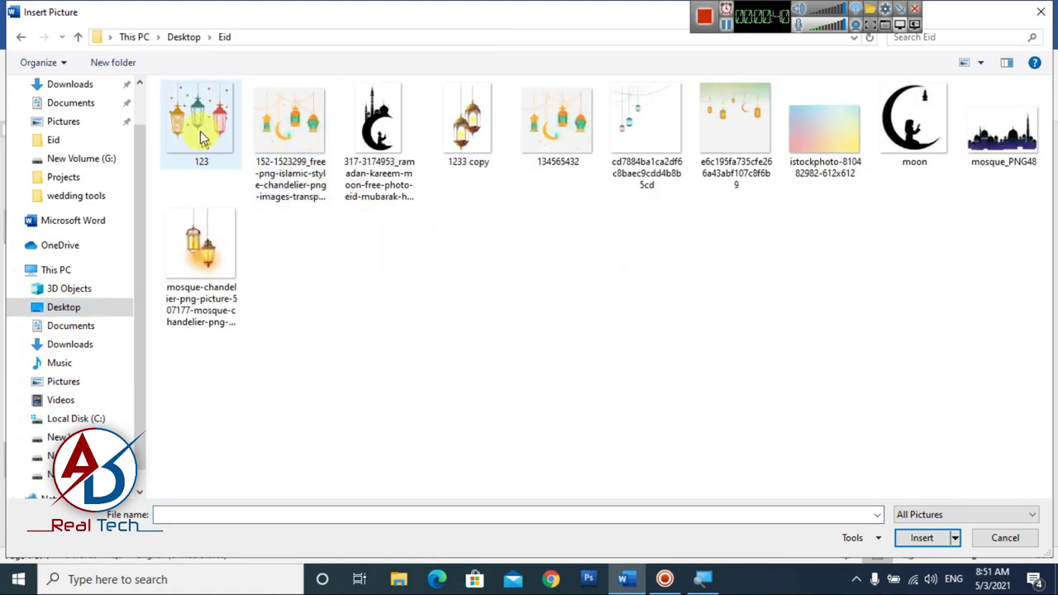
left_click(833, 152)
left_click(922, 539)
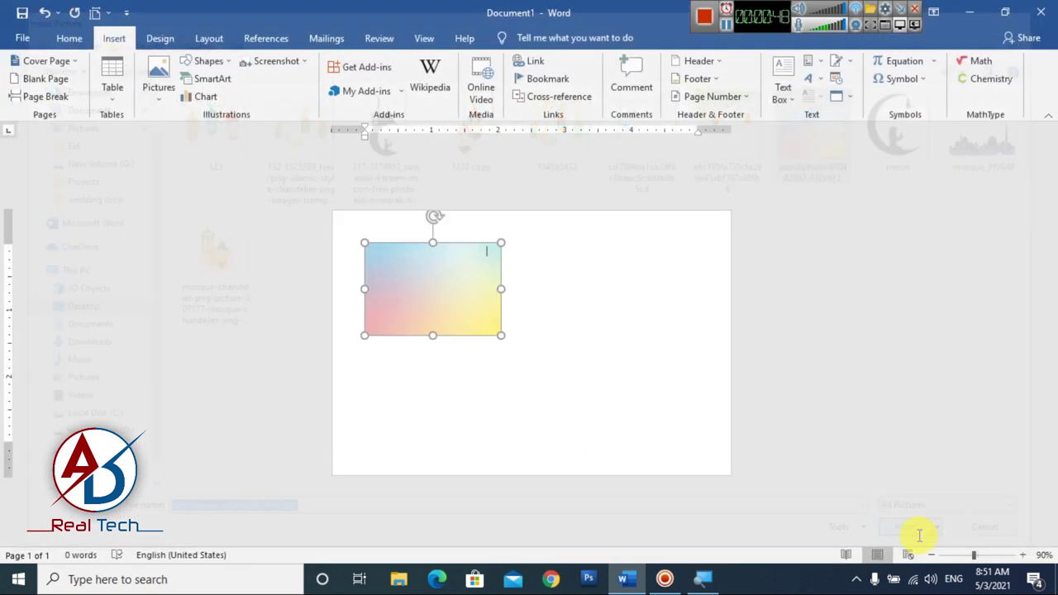
Step: Let the gradient float free of text and stretch it from the top-left corner over the whole page
left_click(692, 80)
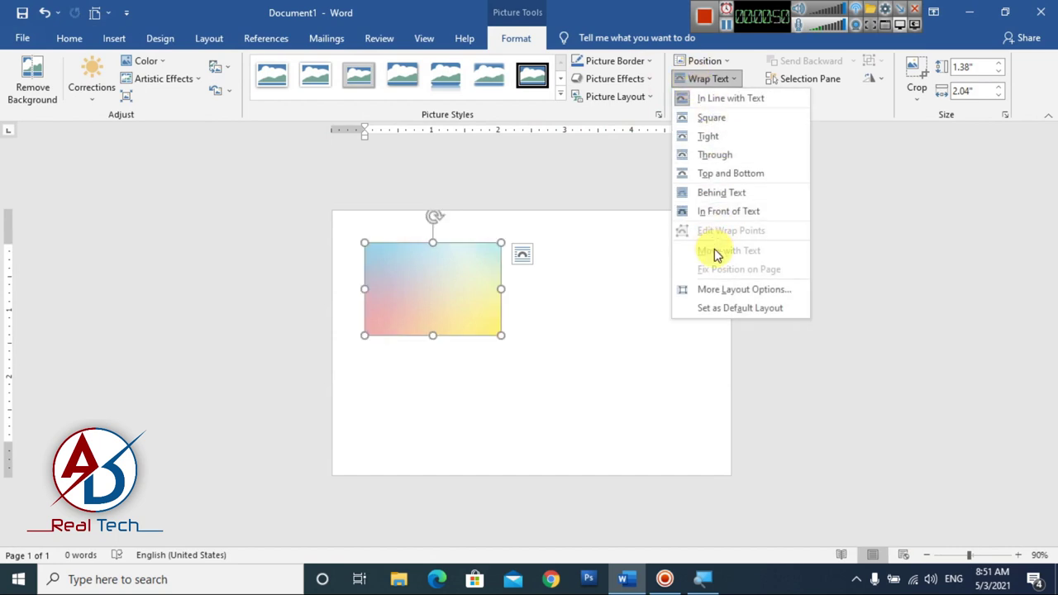
left_click(735, 213)
left_click_drag(412, 294, 385, 262)
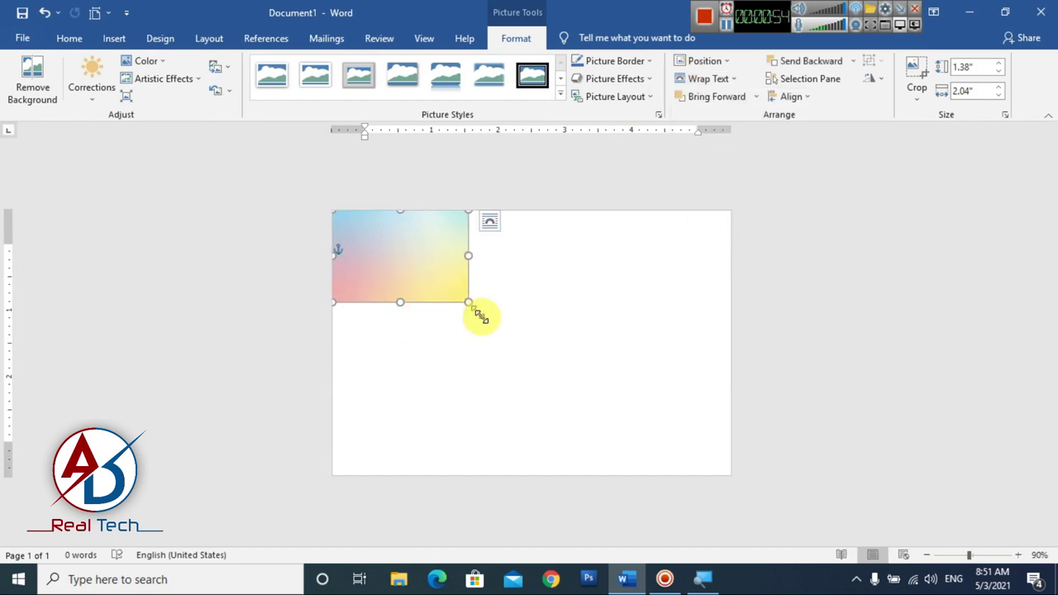
left_click_drag(480, 315, 730, 457)
left_click(750, 457)
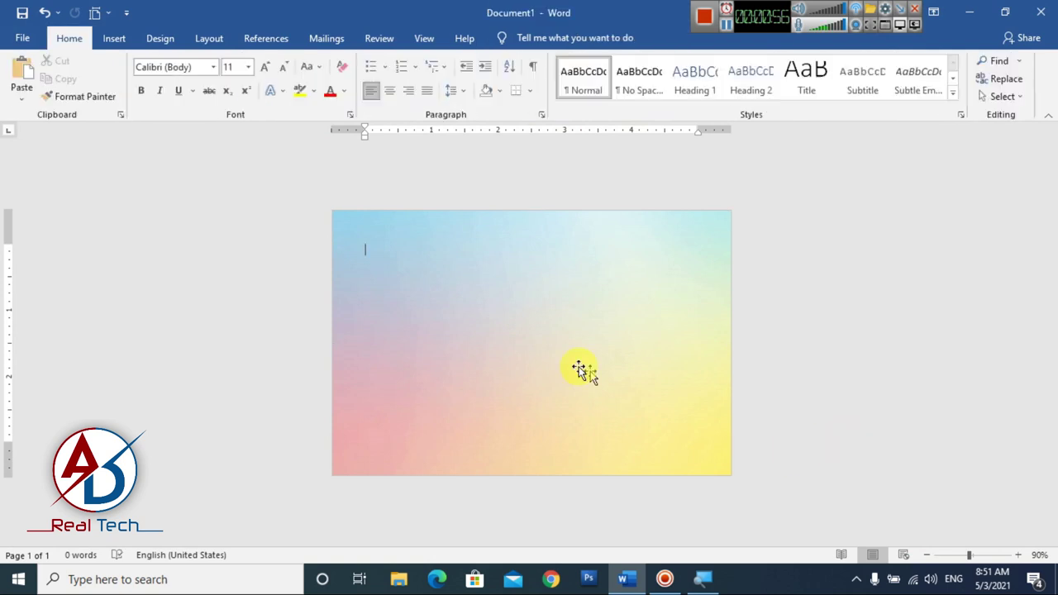
scroll(505, 338, "down", 1, "ctrl")
scroll(505, 339, "up", 1, "ctrl")
scroll(507, 334, "down", 2, "ctrl")
scroll(505, 331, "up", 1, "ctrl")
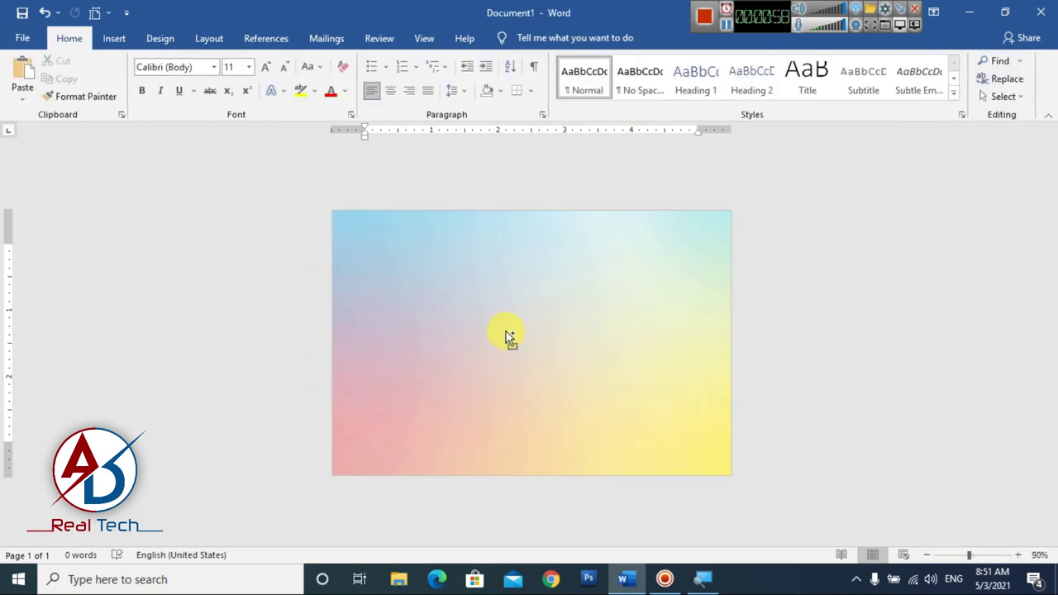
scroll(505, 331, "up", 3, "ctrl")
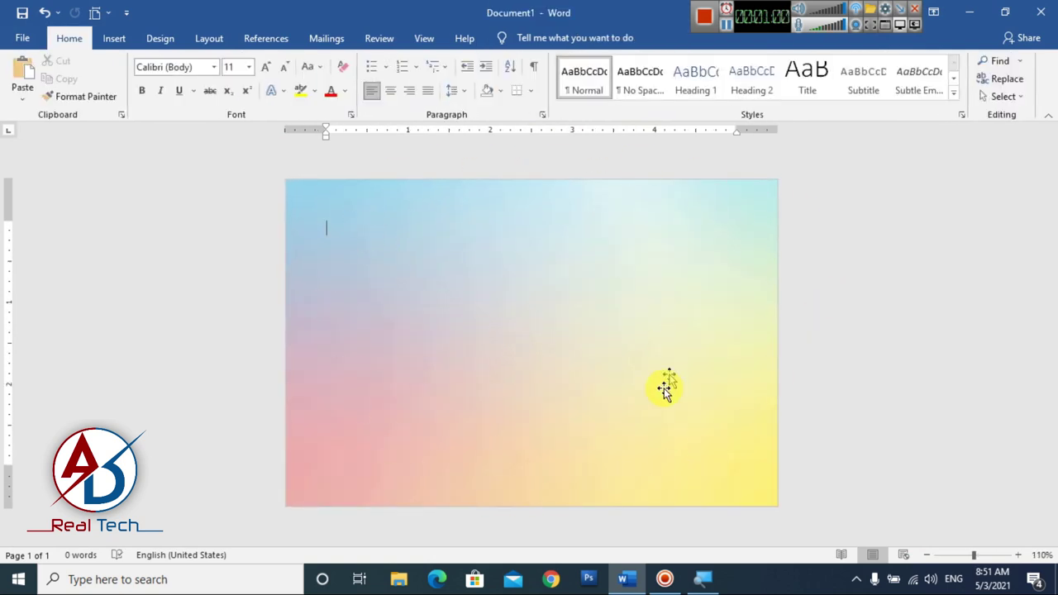
Step: Insert the mosque_PNG48 image and place it in front of text
left_click(116, 40)
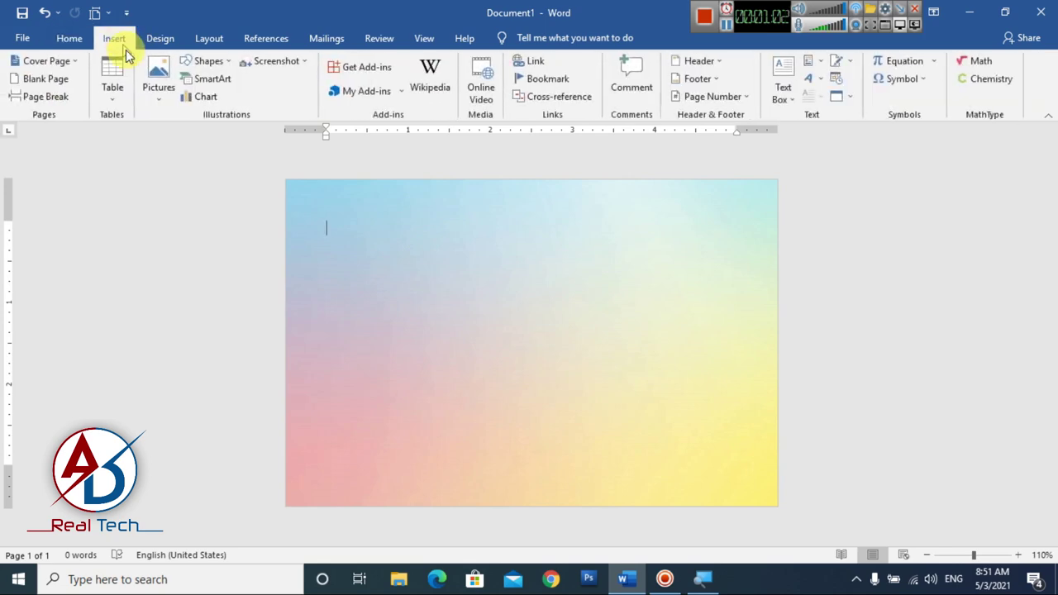
left_click(158, 78)
left_click(200, 137)
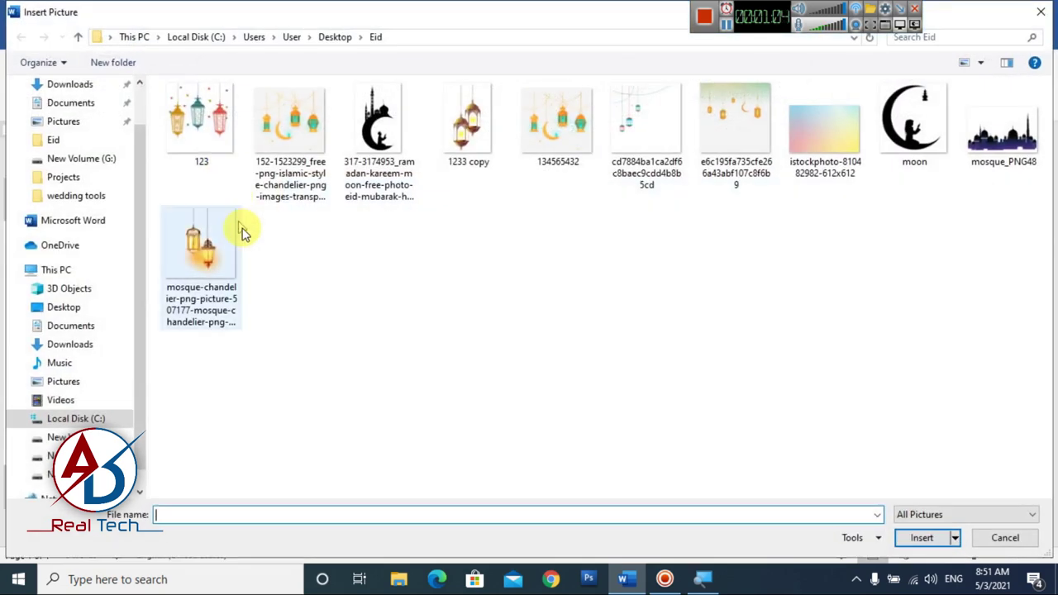
left_click(989, 155)
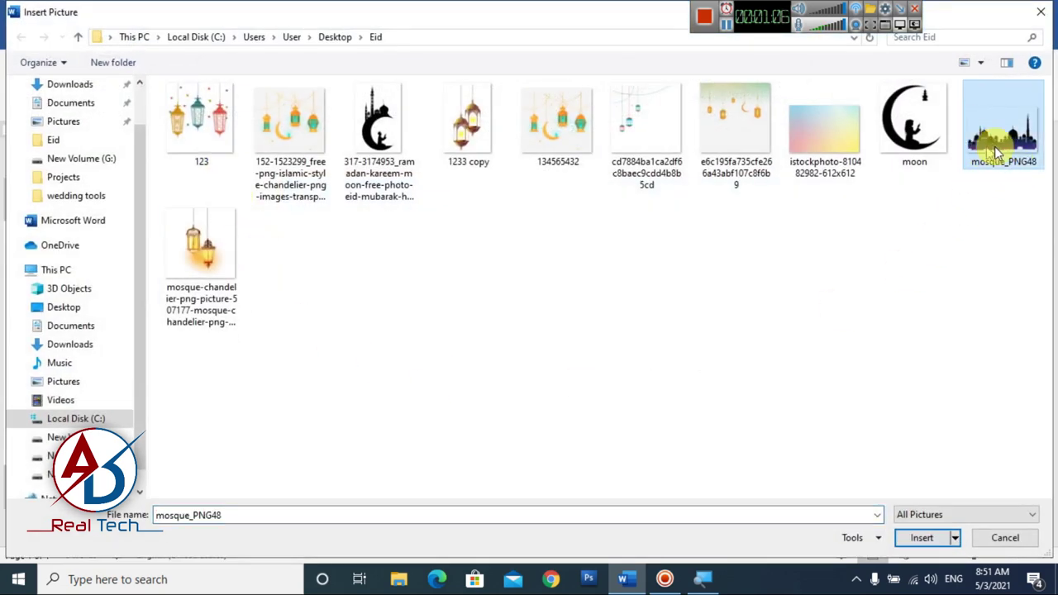
left_click(920, 537)
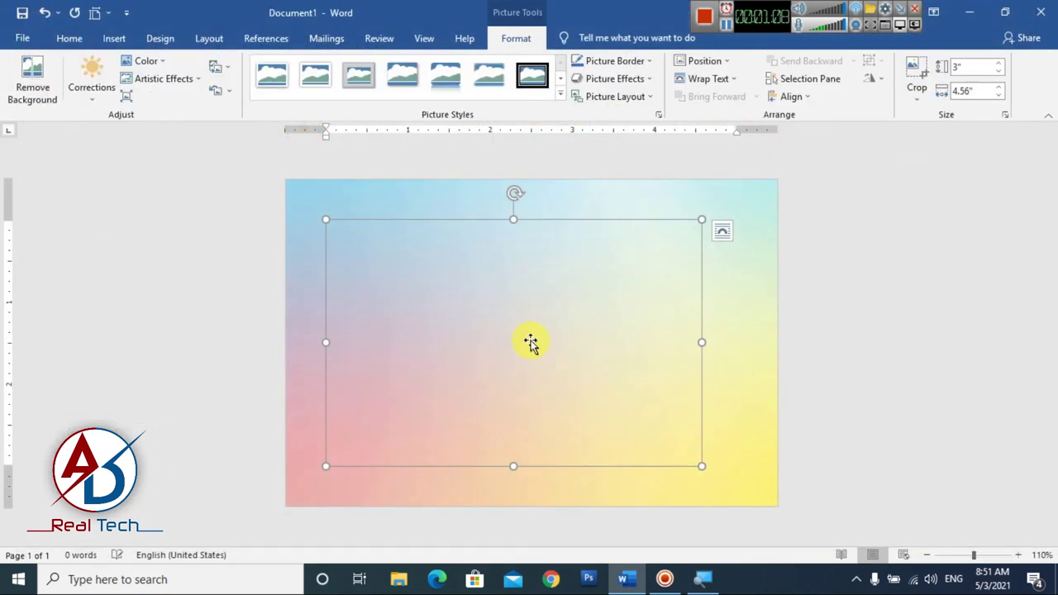
left_click(704, 80)
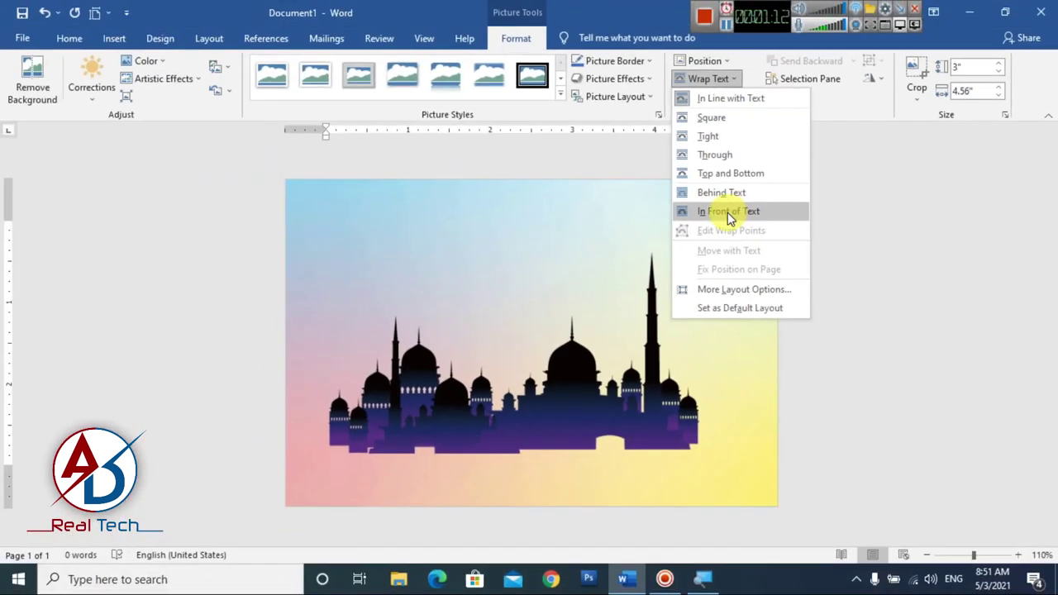
left_click(727, 213)
Step: Move the mosque silhouette to the bottom, widen it to about 6.25 inches, and crop off its empty top
left_click_drag(604, 355, 536, 466)
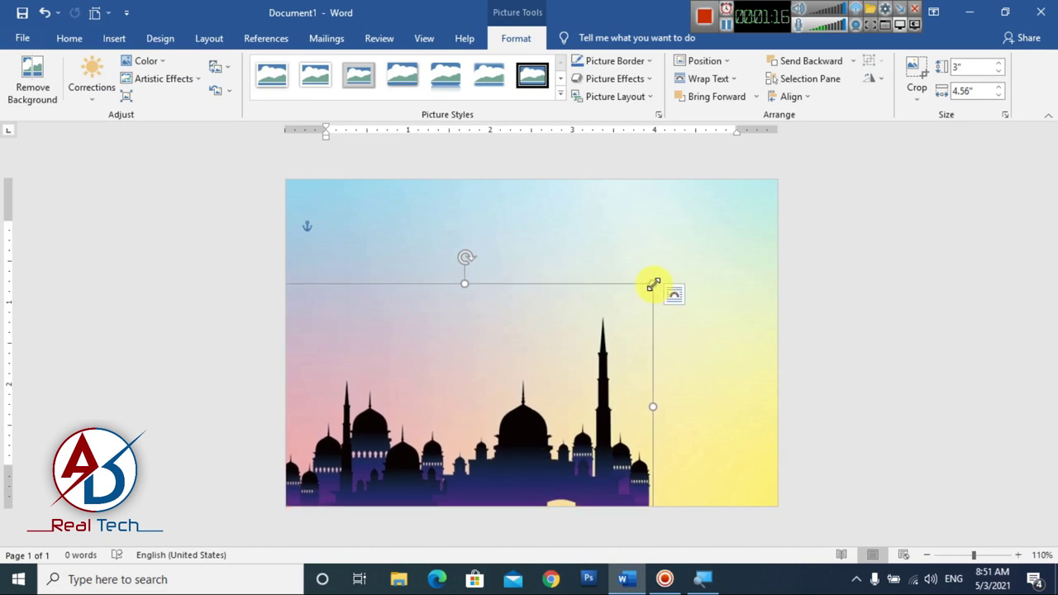
left_click_drag(652, 283, 790, 218)
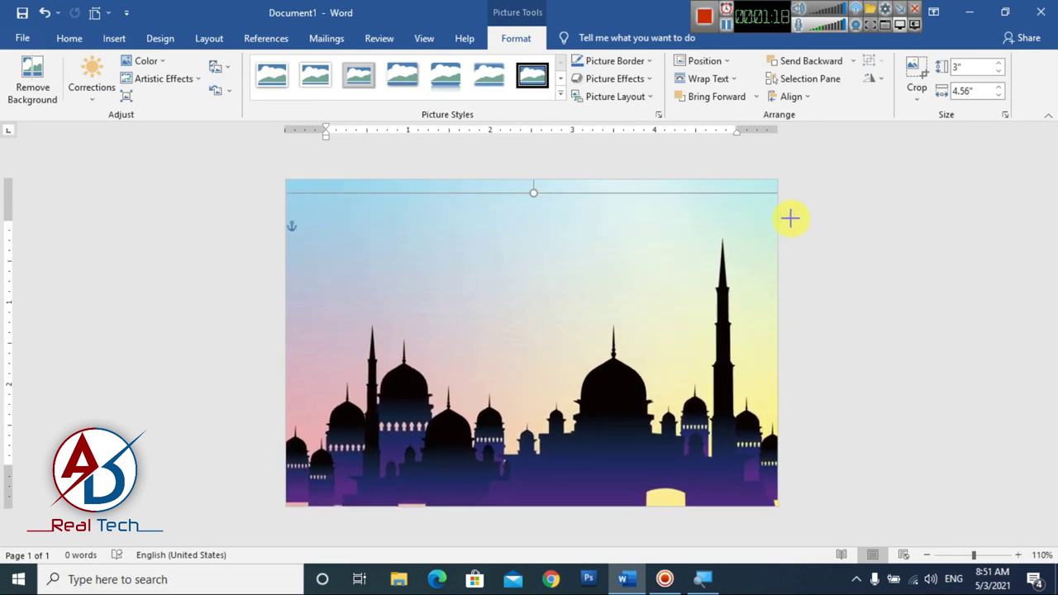
left_click_drag(649, 415, 645, 436)
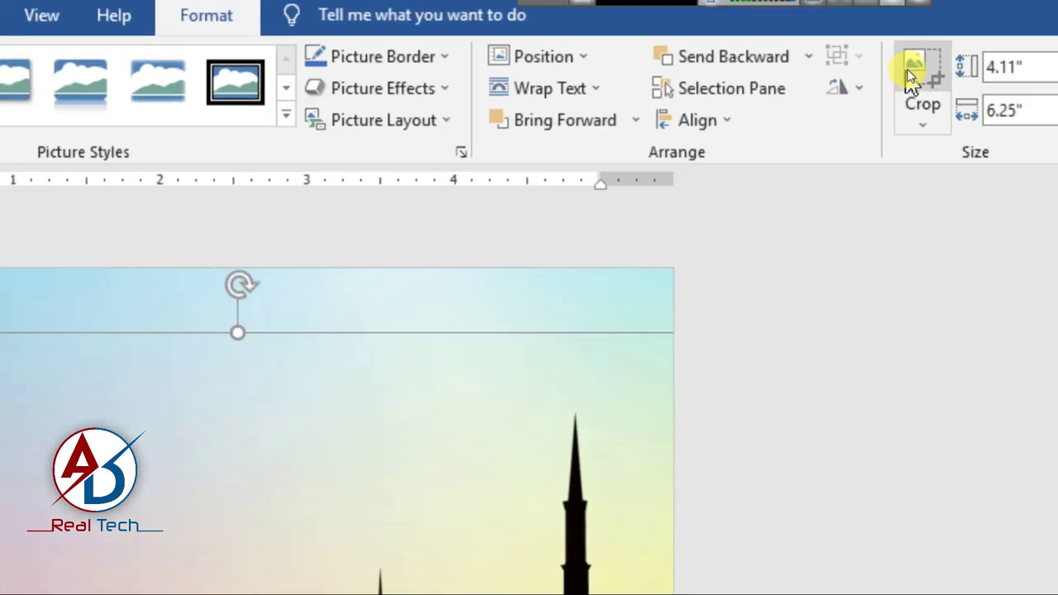
left_click(911, 71)
left_click_drag(538, 218, 537, 243)
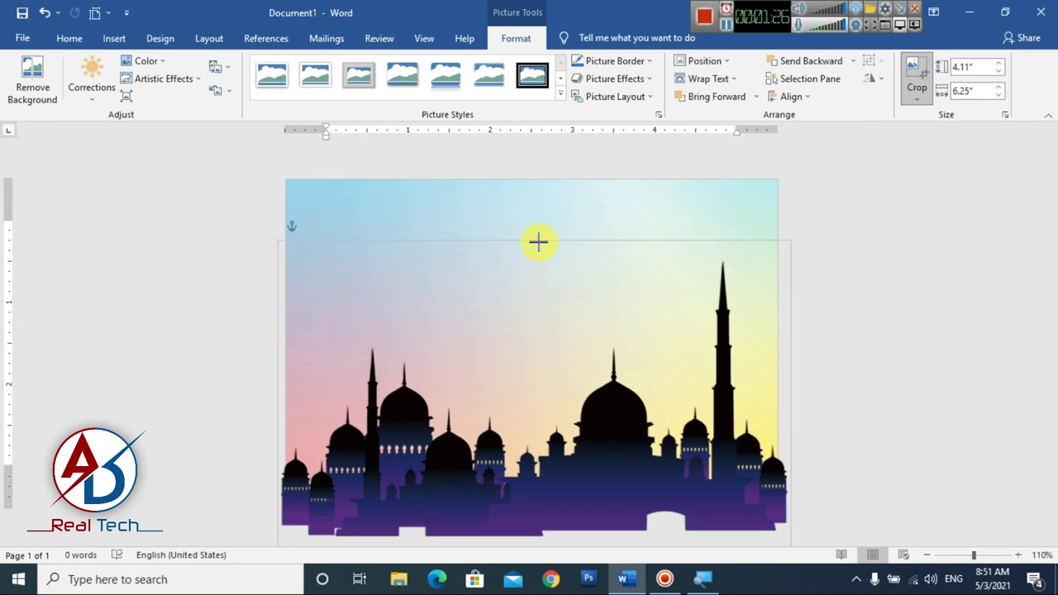
left_click(873, 286)
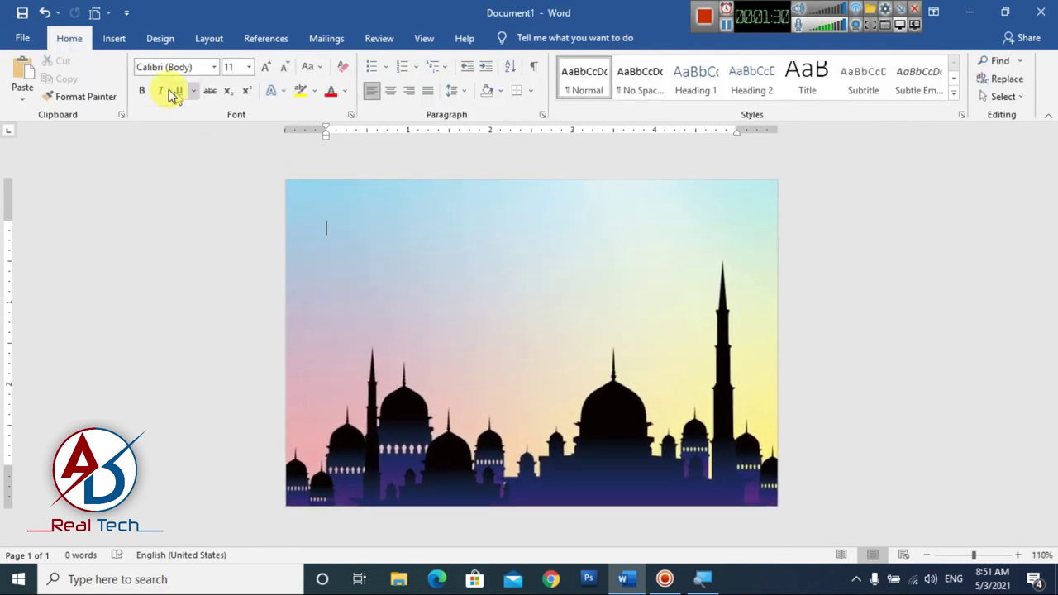
Step: Insert the hanging-lanterns image and set it in front of text
left_click(120, 40)
left_click(158, 78)
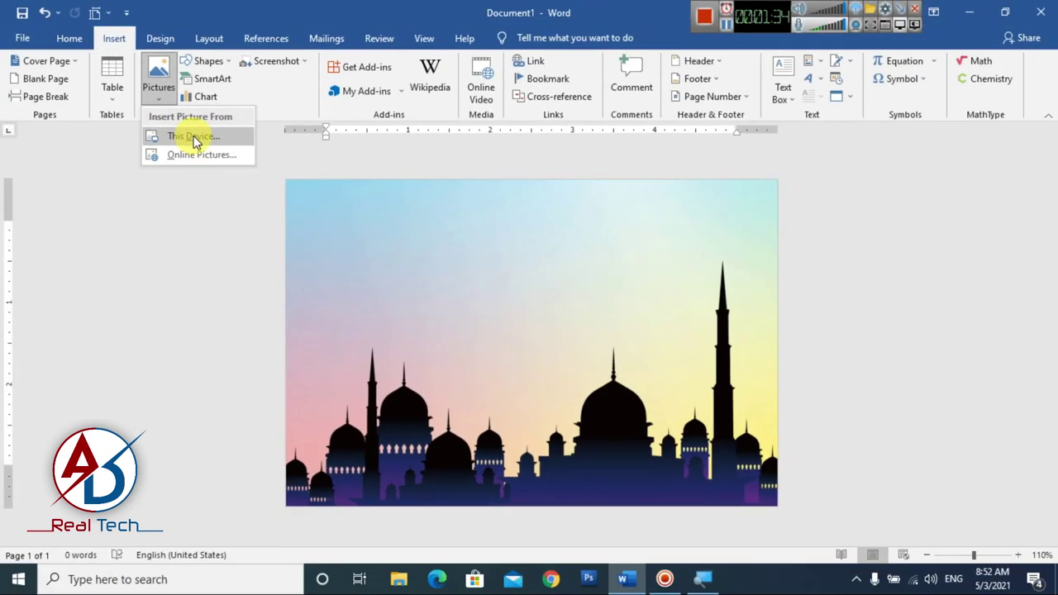
left_click(195, 137)
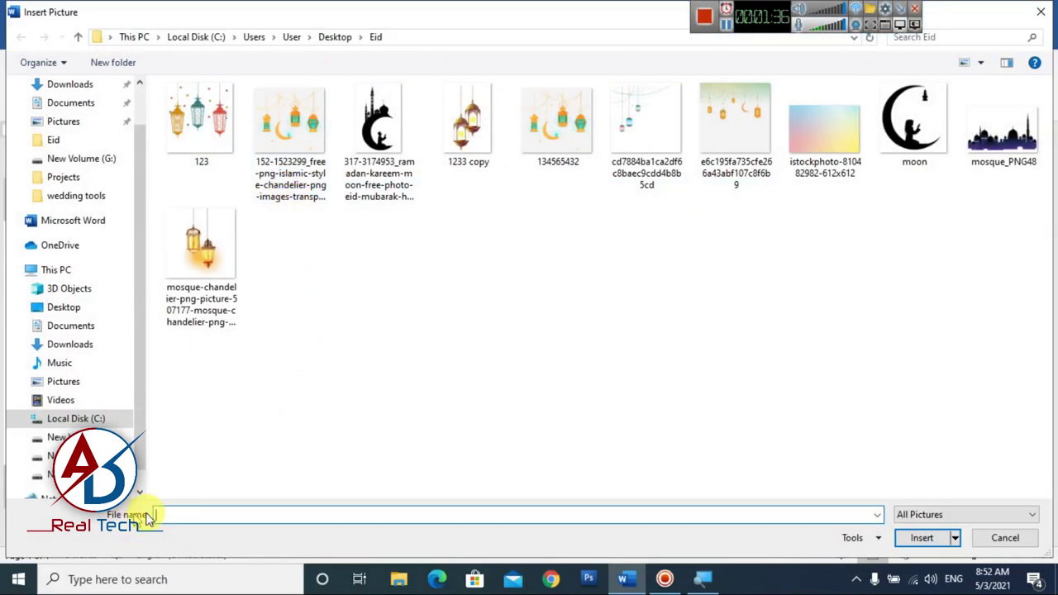
left_click(644, 124)
left_click(919, 539)
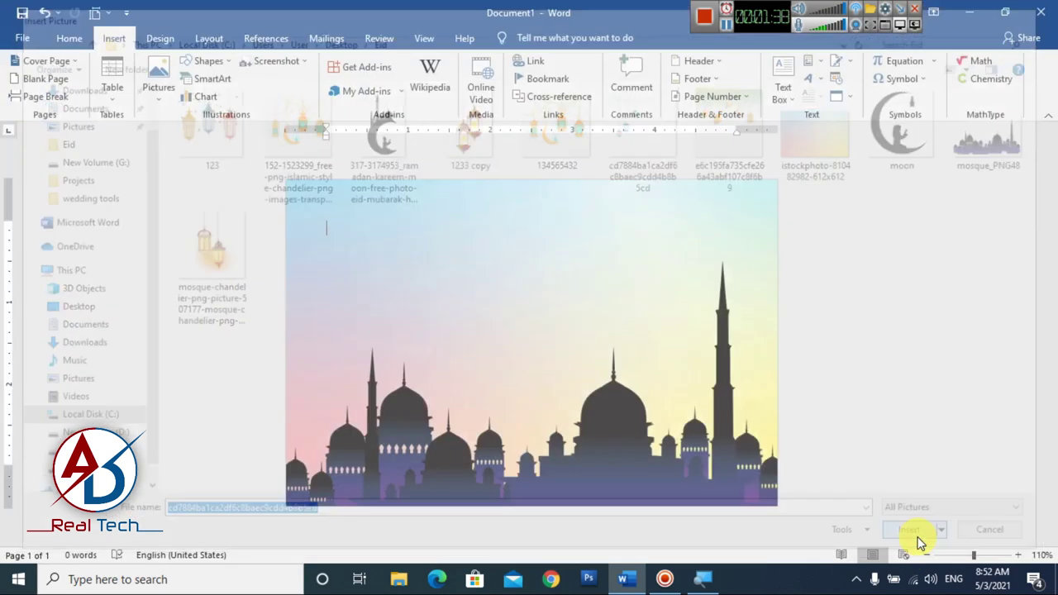
left_click(708, 79)
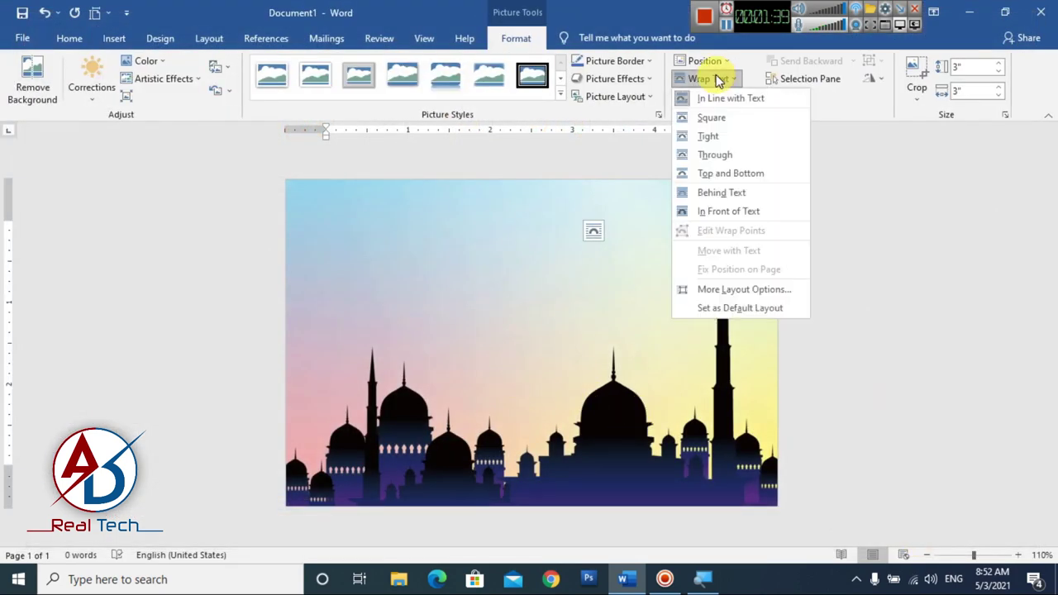
left_click(704, 211)
Step: Shrink the lanterns to a small square and tuck them into the card's top-left corner
scroll(460, 337, "up", 3)
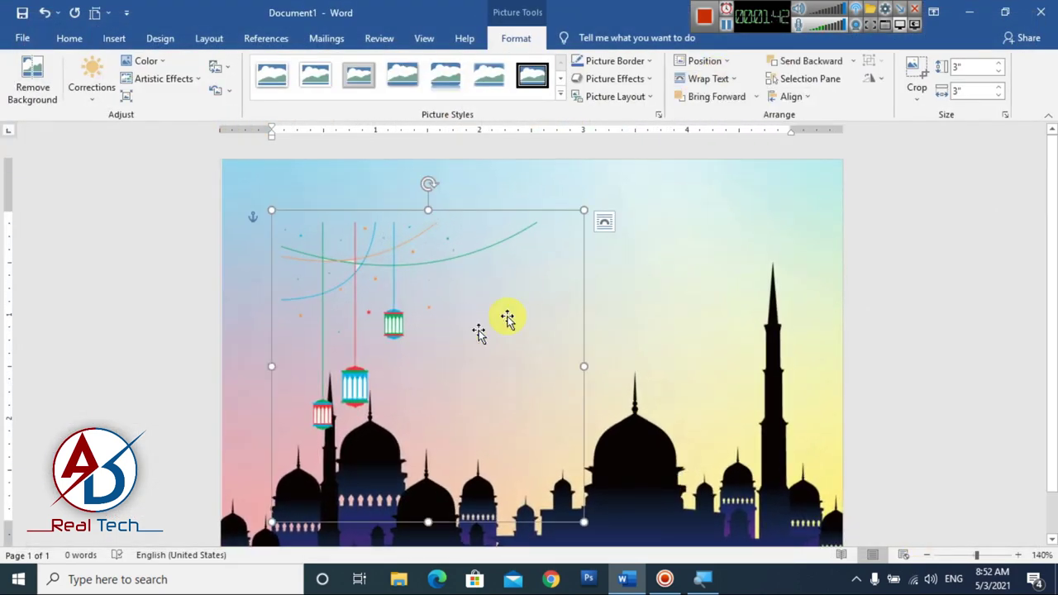
left_click_drag(584, 211, 415, 378)
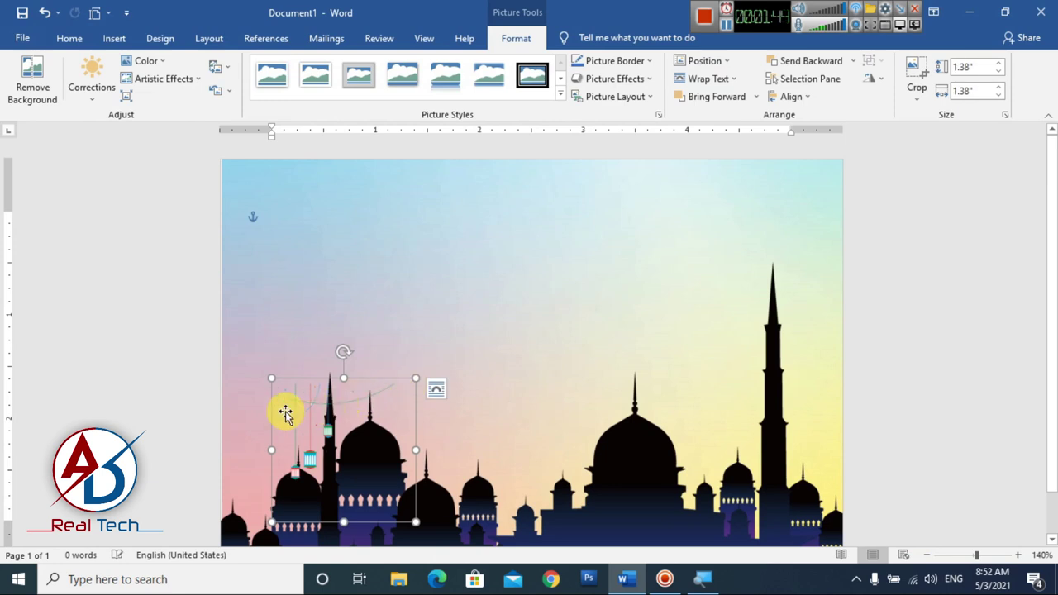
left_click_drag(304, 386, 254, 183)
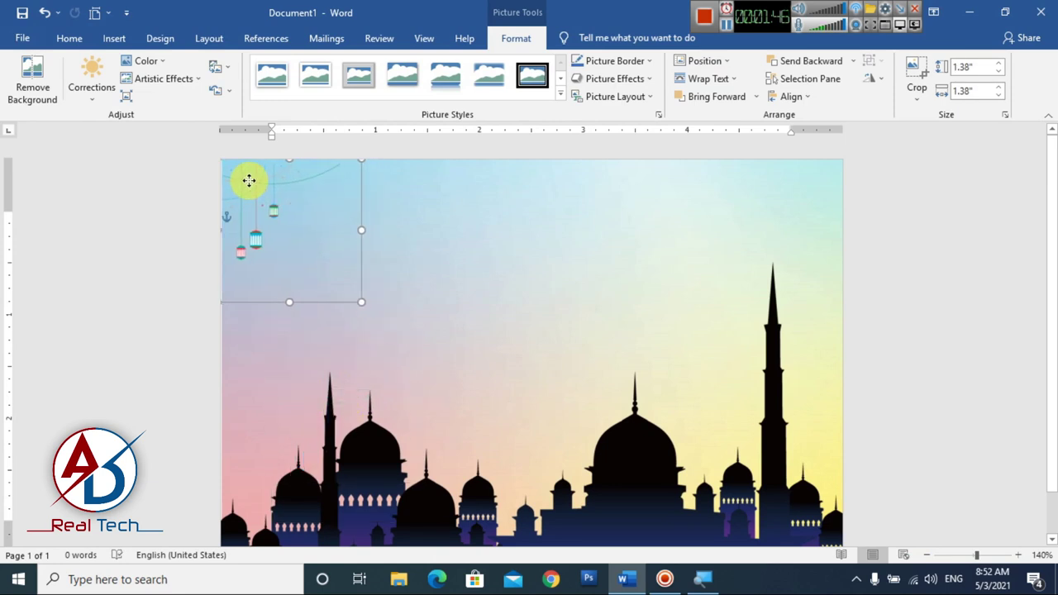
scroll(616, 302, "up", 3)
left_click(520, 353)
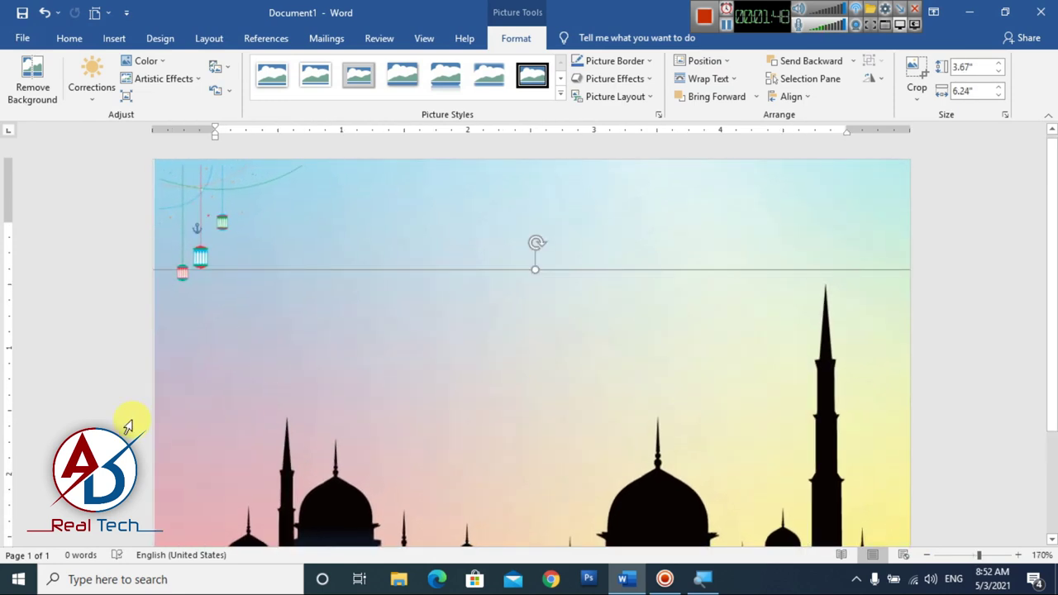
left_click(174, 305)
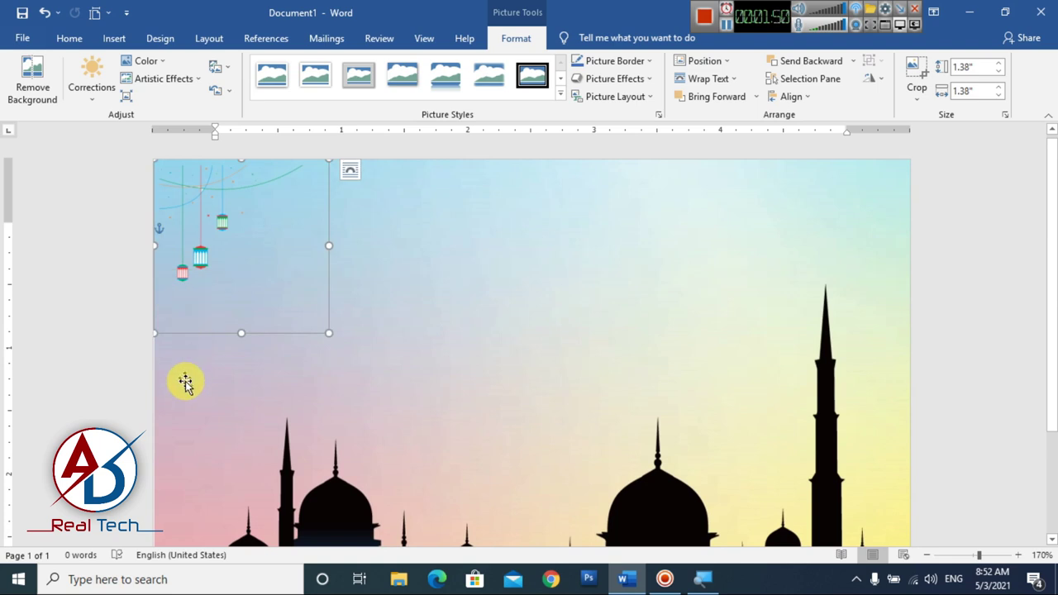
left_click(534, 211)
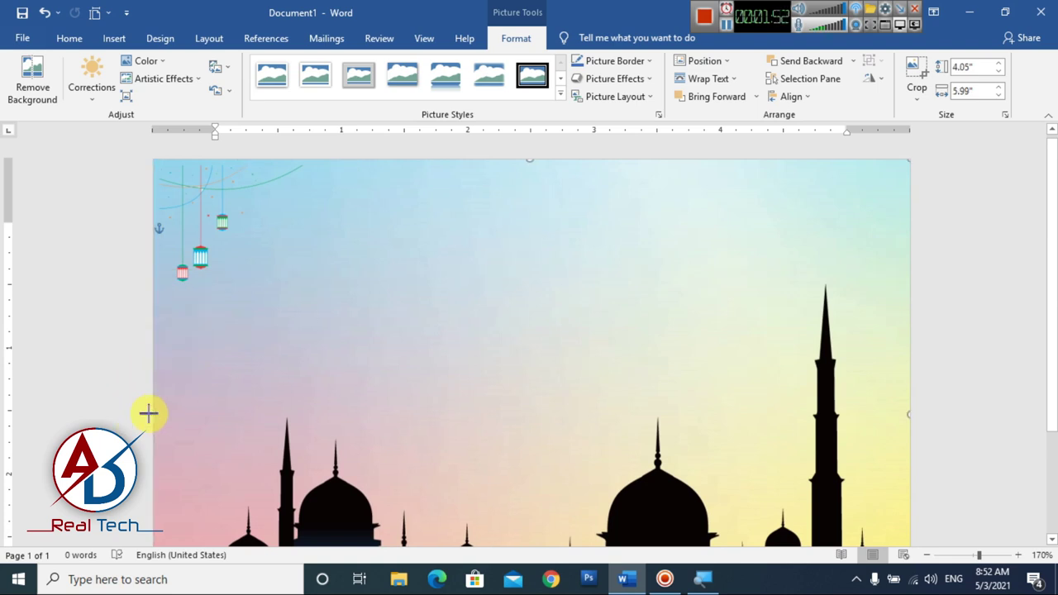
left_click(198, 198)
scroll(217, 231, "up", 4)
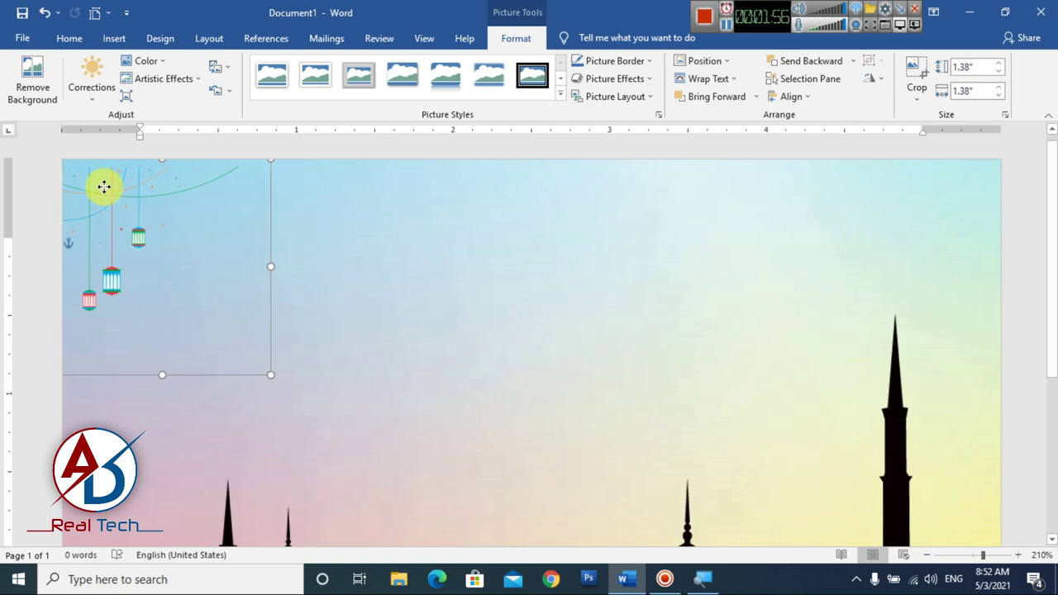
left_click_drag(104, 186, 100, 181)
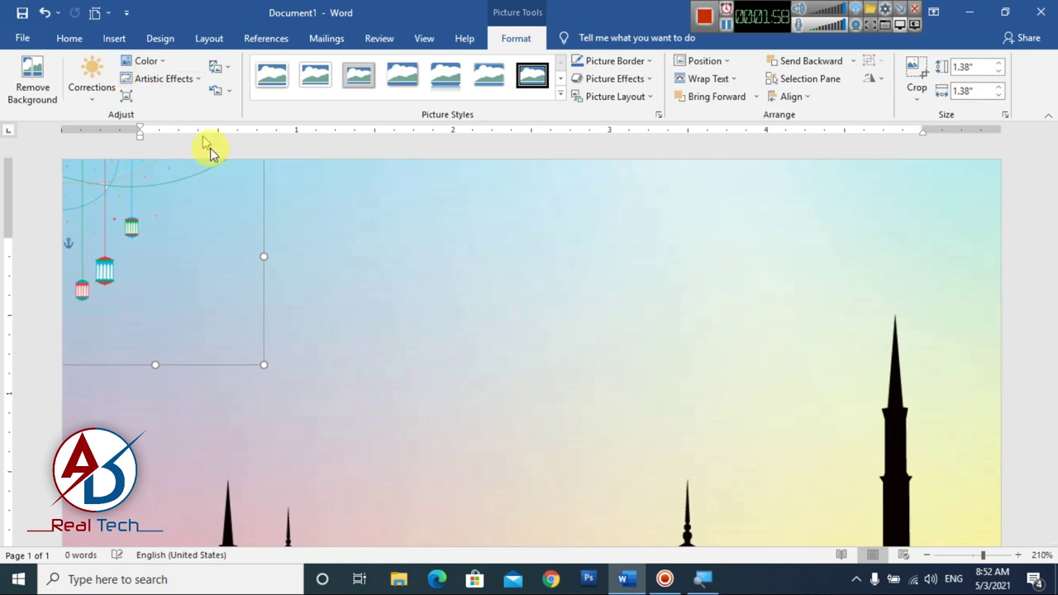
Step: Enlarge the top-left lanterns slightly, to about 1.38 inches square
scroll(944, 272, "down", 5, "ctrl")
scroll(956, 302, "down", 4, "ctrl")
scroll(888, 363, "down", 3, "ctrl")
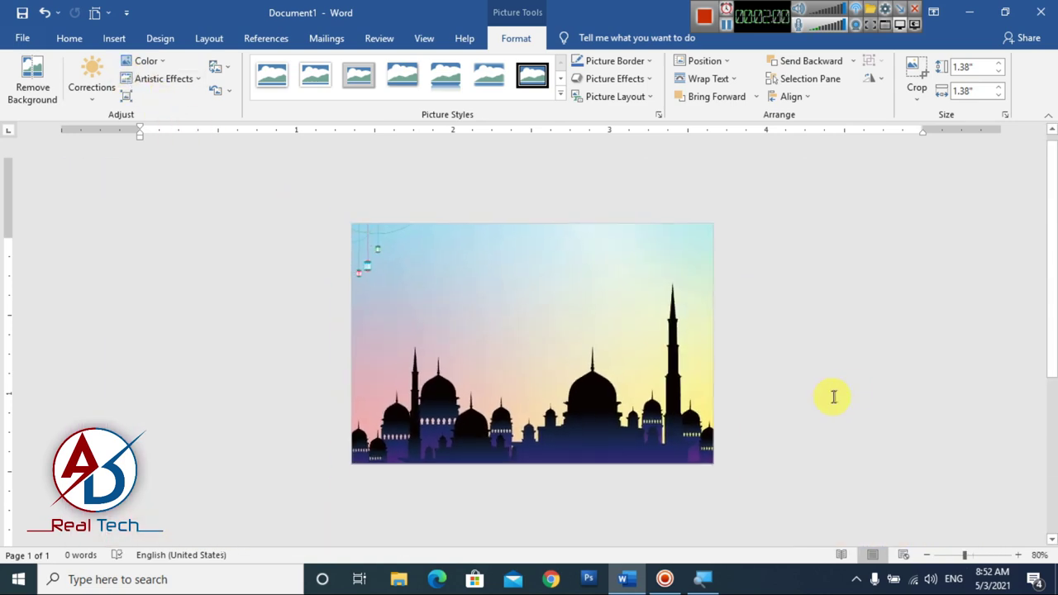
left_click(867, 406)
scroll(585, 359, "up", 1, "ctrl")
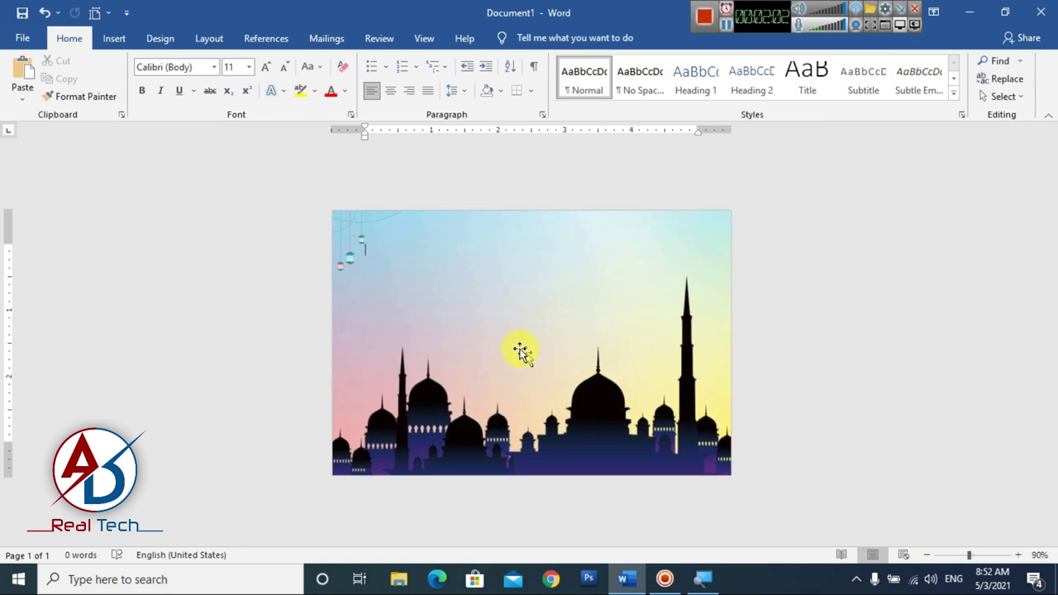
scroll(520, 355, "up", 1, "ctrl")
left_click(386, 287)
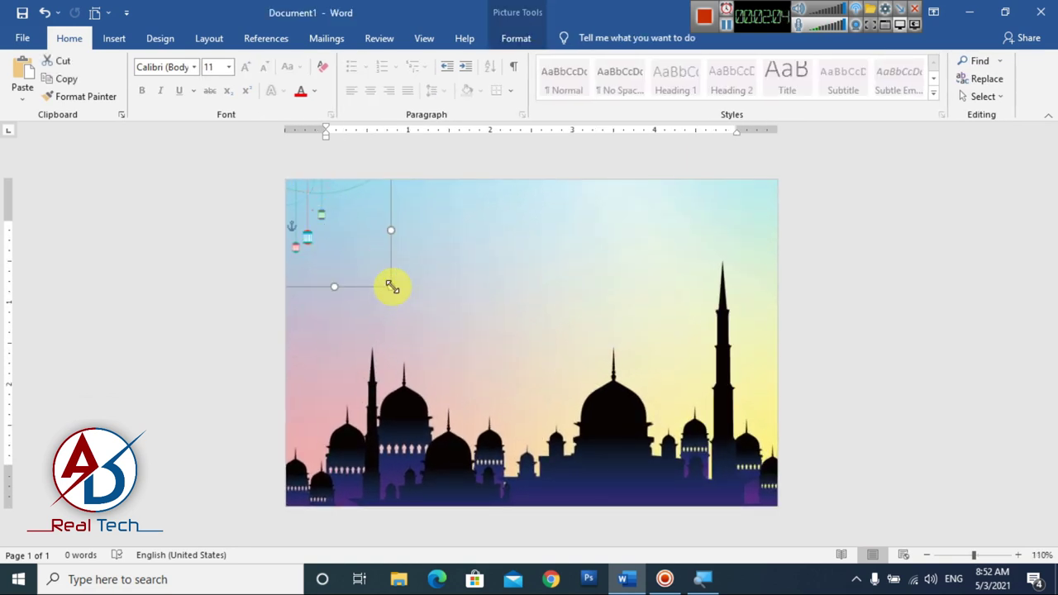
left_click_drag(390, 286, 441, 337)
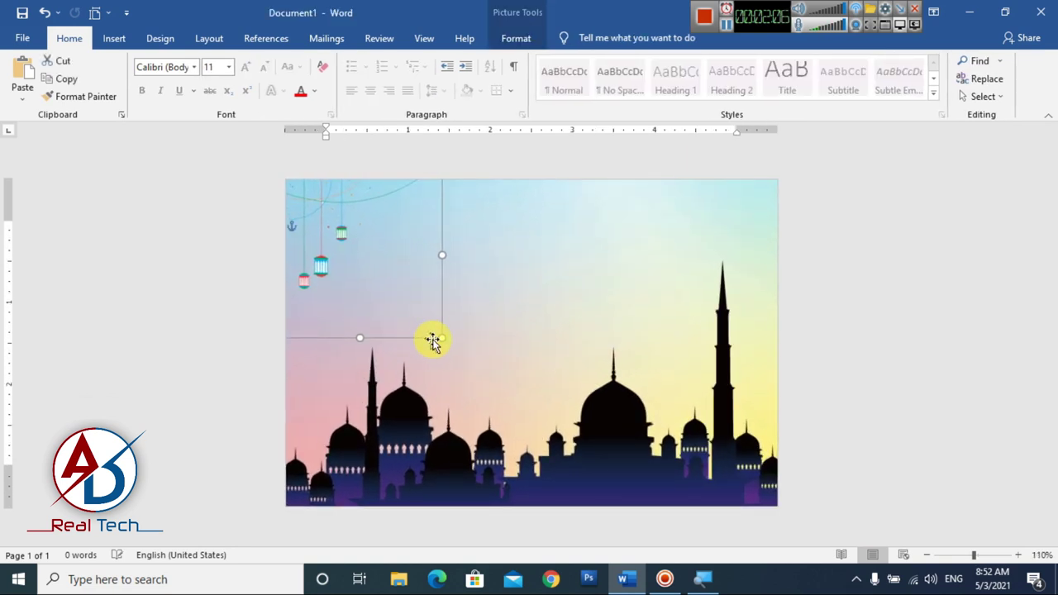
left_click(992, 392)
scroll(744, 373, "down", 1, "ctrl")
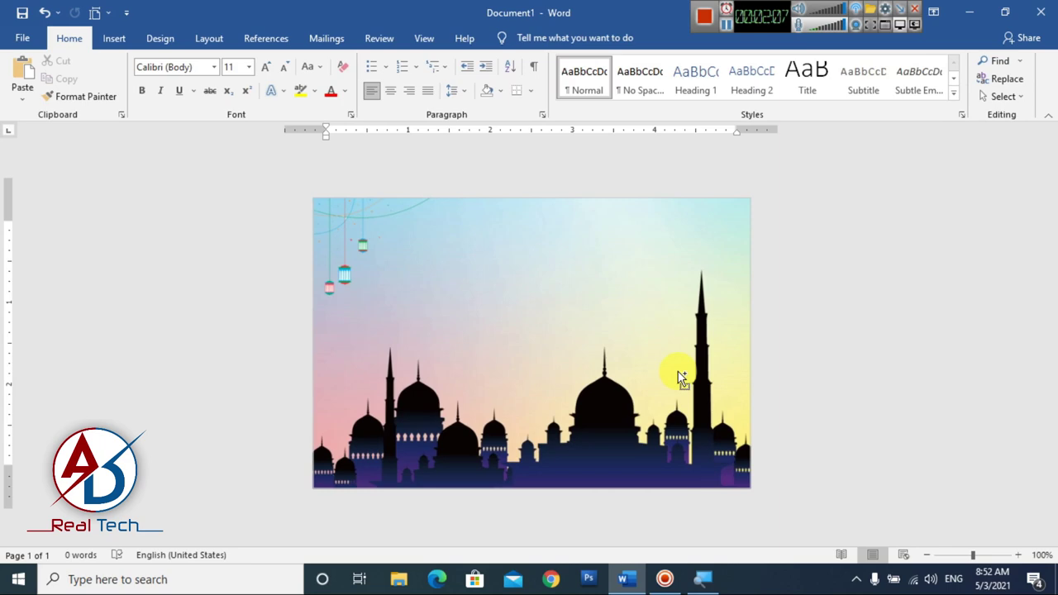
left_click(115, 42)
Step: Insert the '1233 copy' golden lantern image in front of the background
left_click(157, 101)
left_click(185, 136)
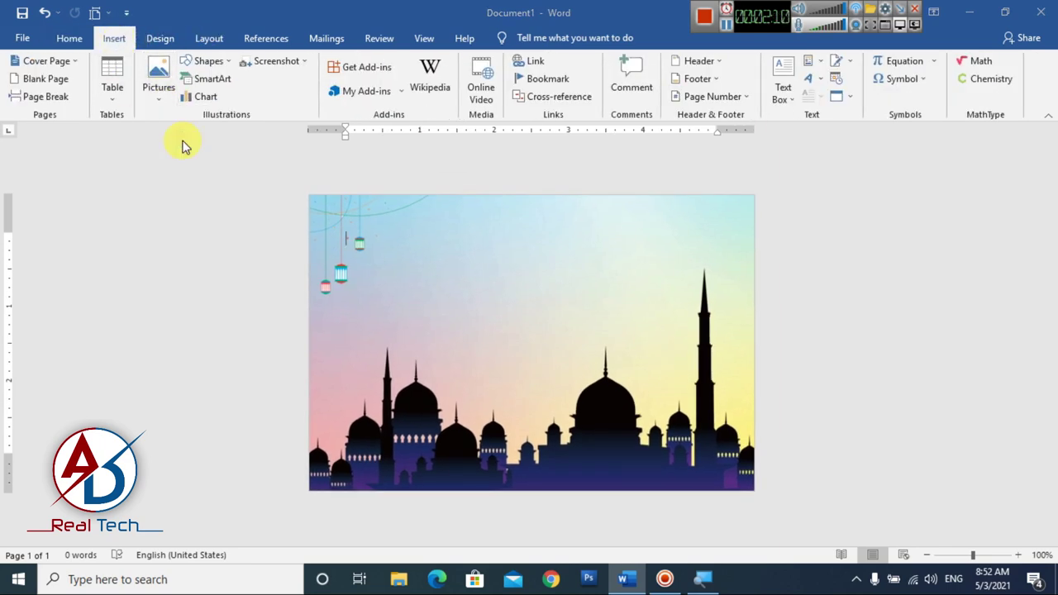
left_click(467, 146)
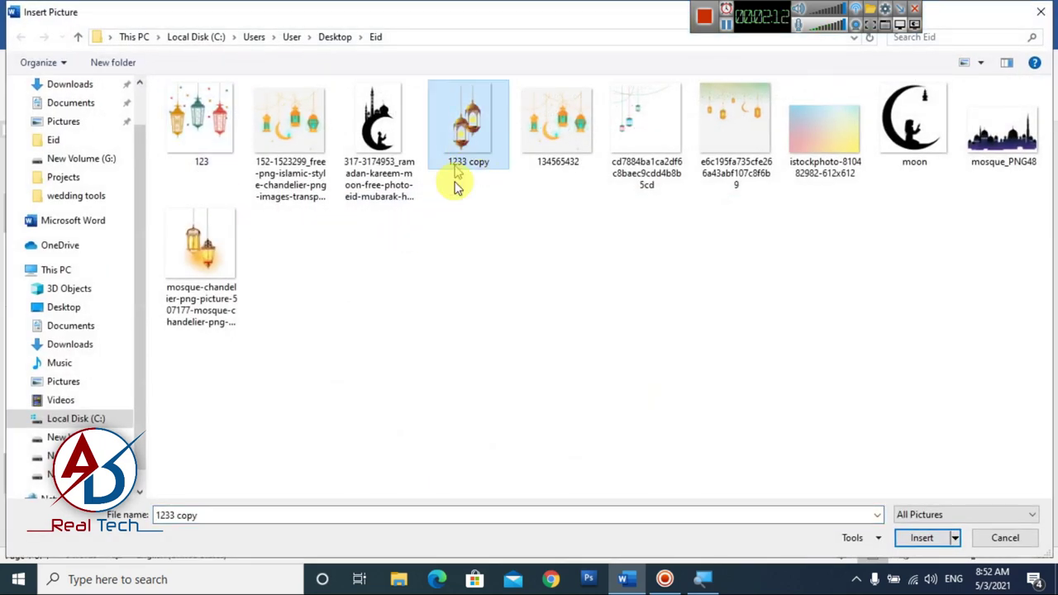
left_click(921, 538)
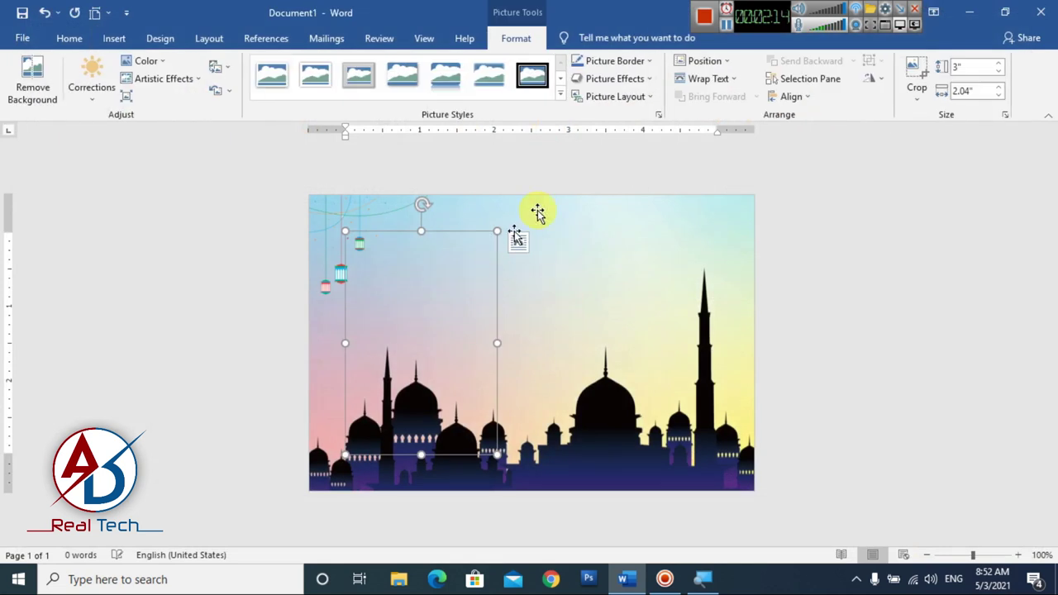
left_click(715, 83)
left_click(738, 209)
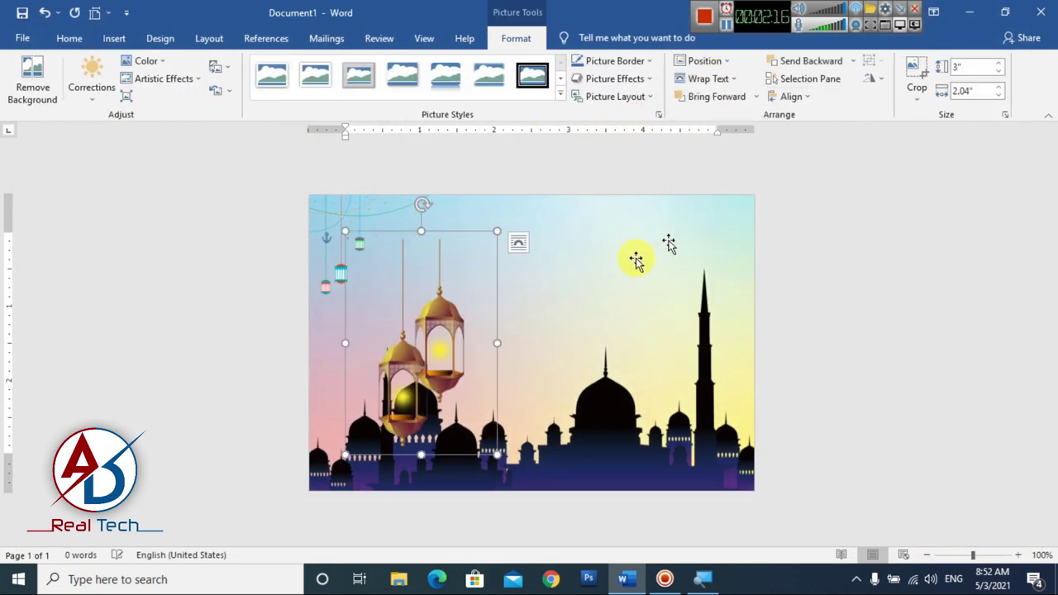
Step: Shrink the golden lanterns to about 1.59 by 1.08 inches and place them top-right
left_click_drag(506, 321, 650, 269)
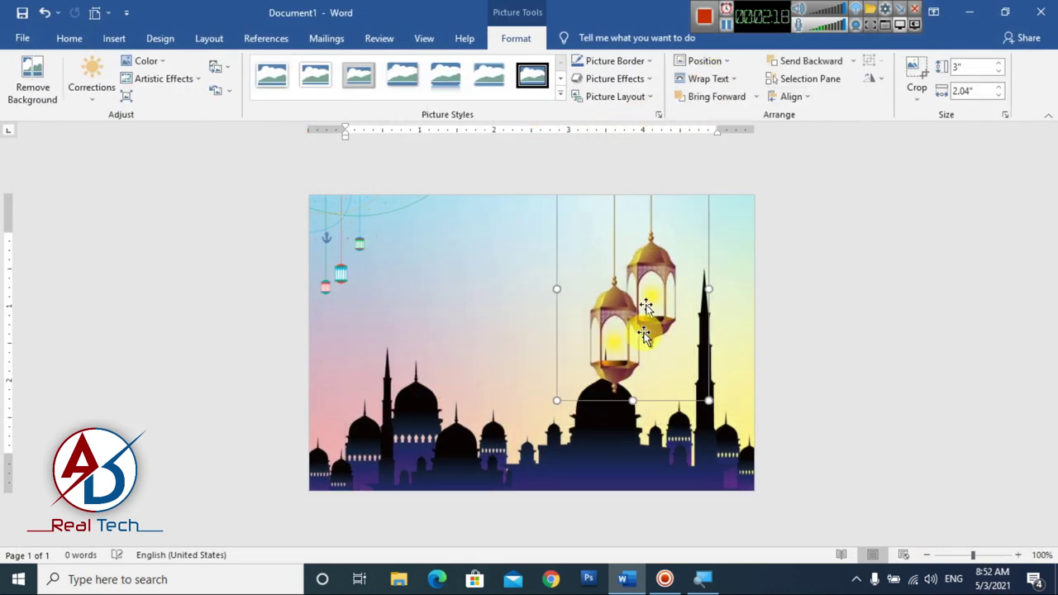
left_click_drag(703, 401, 632, 297)
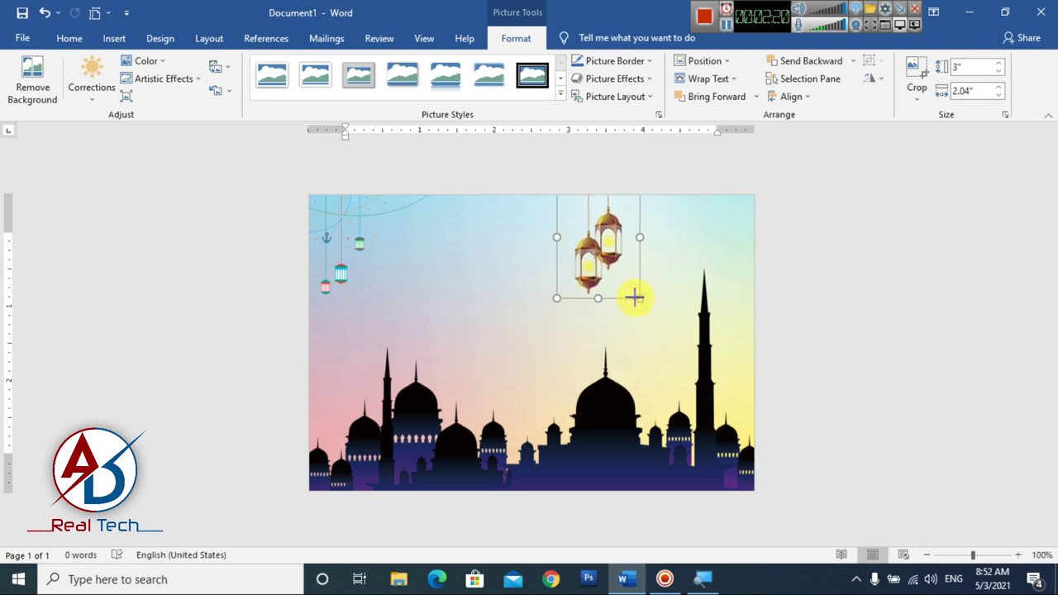
left_click_drag(605, 254, 732, 247)
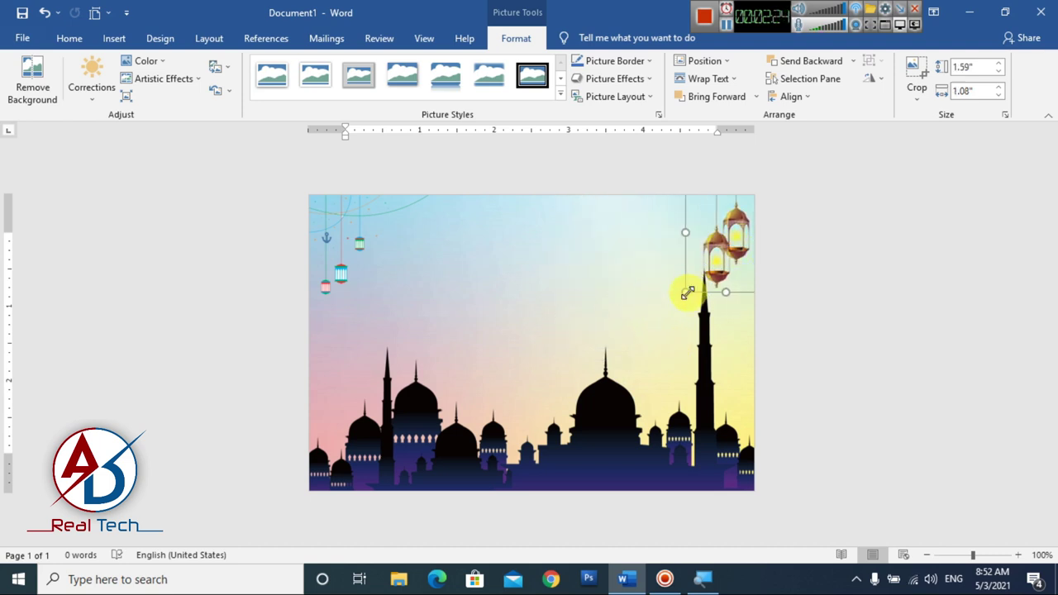
left_click_drag(687, 294, 691, 281)
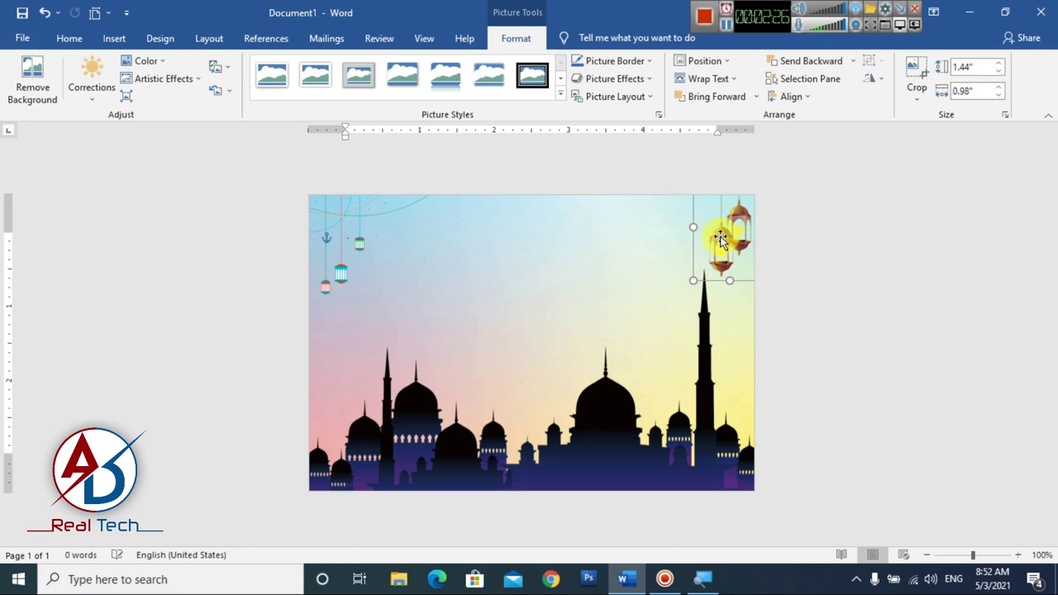
left_click_drag(720, 239, 715, 235)
left_click(825, 254)
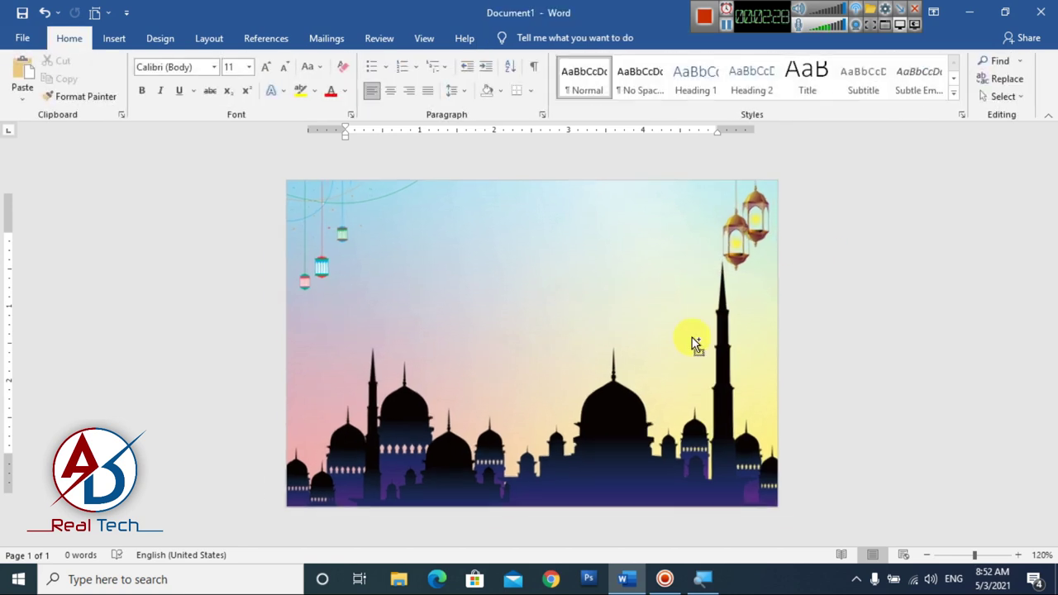
Step: Undo the accidental shift of the mosque background picture
left_click_drag(704, 364, 703, 376)
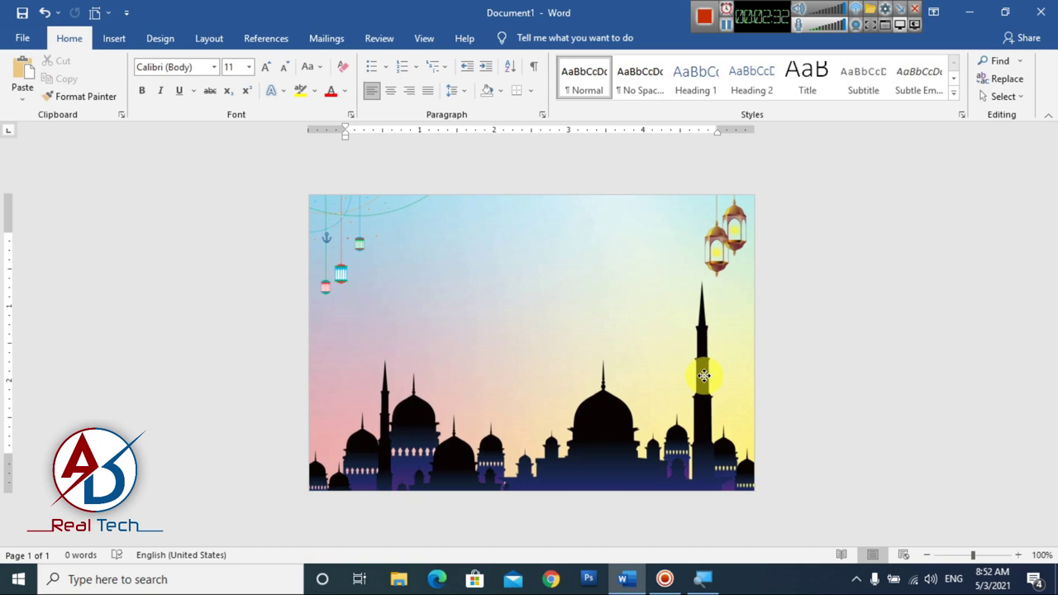
left_click(703, 376)
key("ctrl+z")
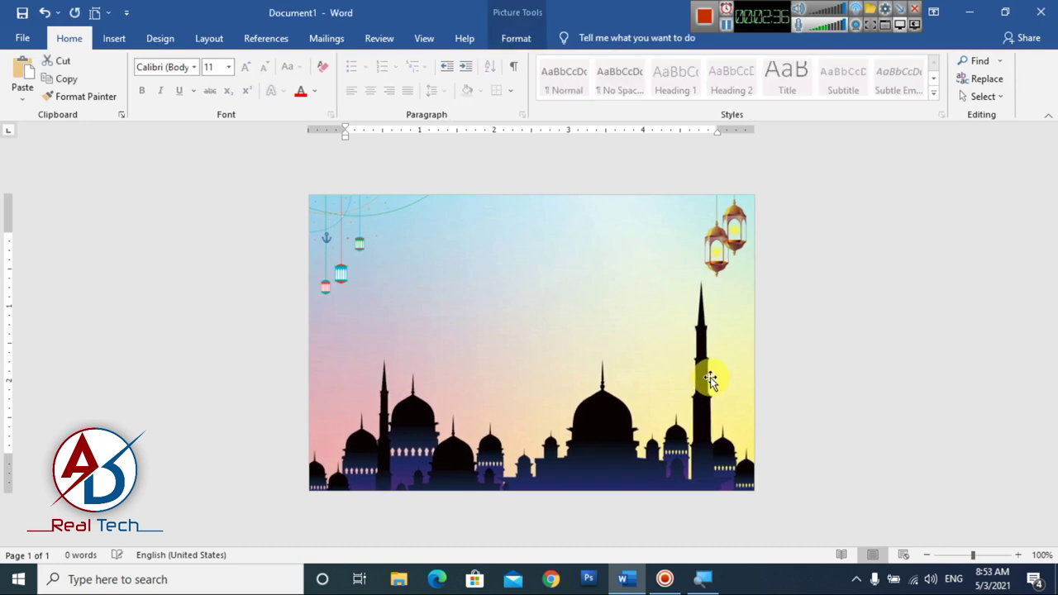
key("ctrl+y")
Step: Shrink the golden lanterns a little more and move them slightly down and left
left_click(717, 250)
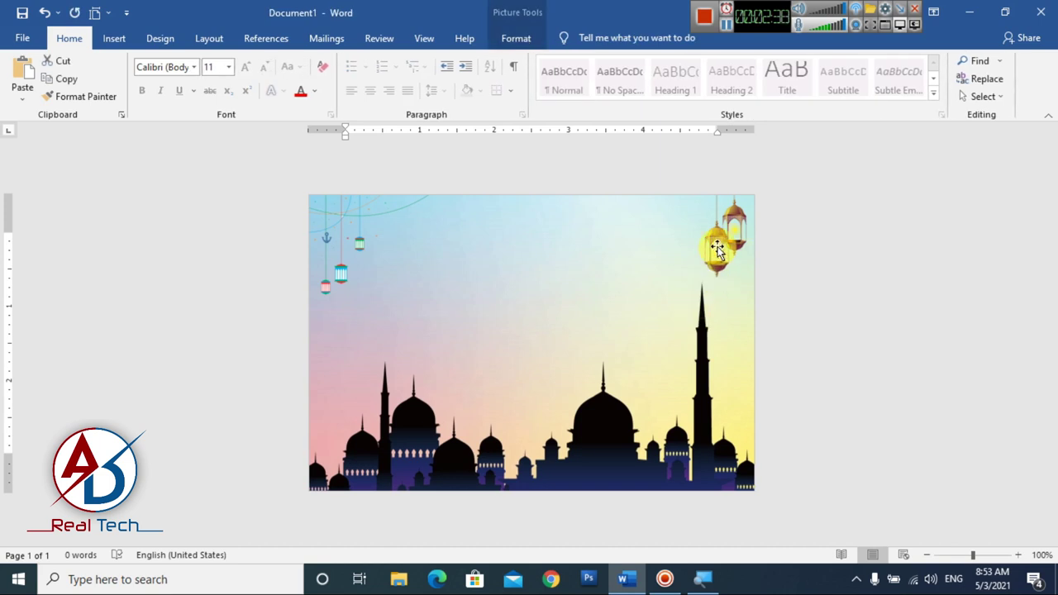
scroll(724, 262, "up", 3)
scroll(732, 295, "up", 1)
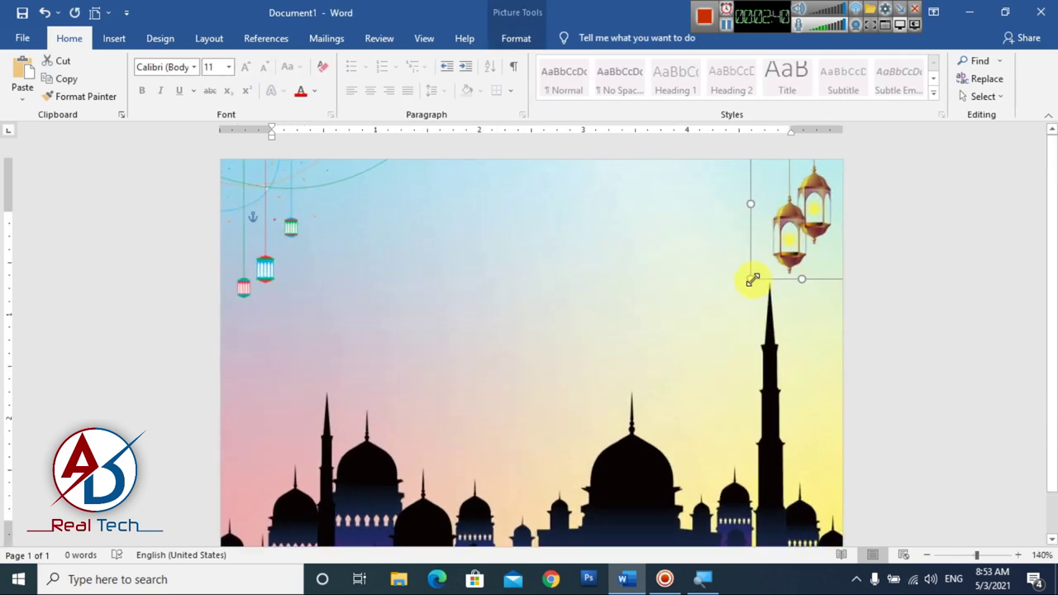
left_click_drag(753, 280, 764, 257)
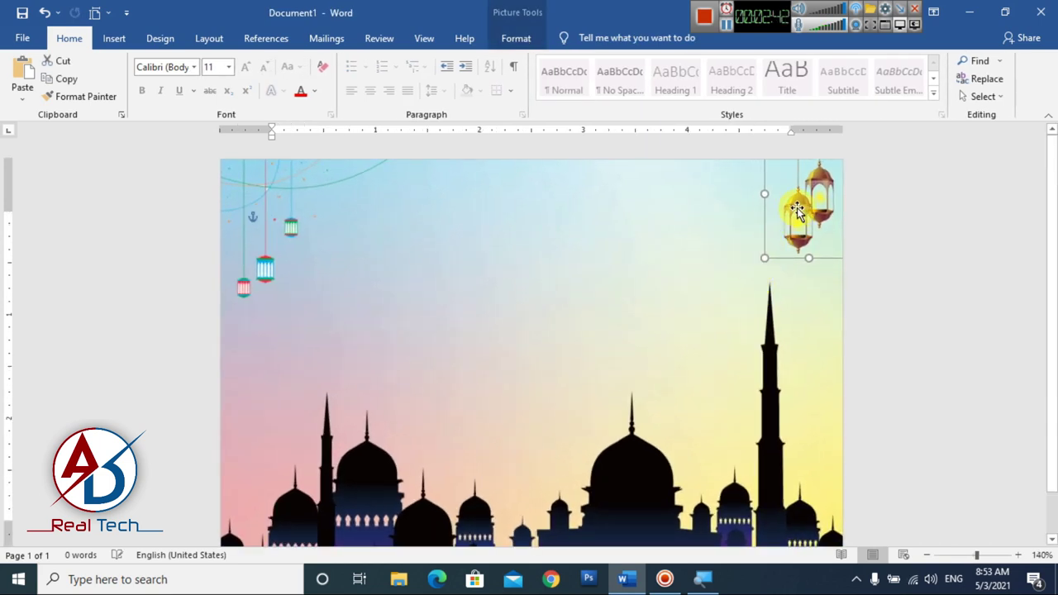
left_click_drag(796, 211, 788, 217)
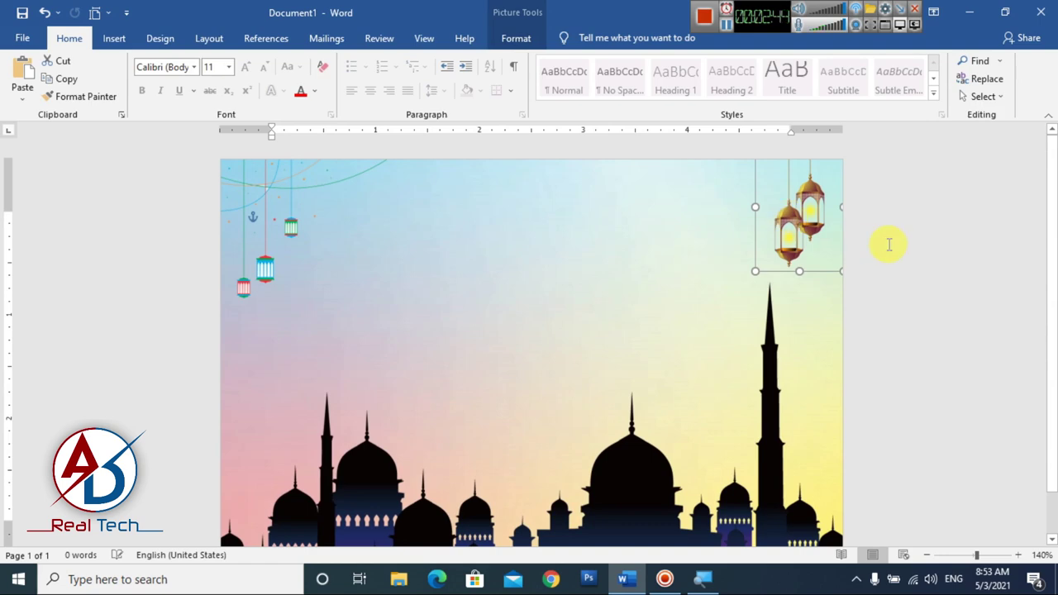
left_click(888, 245)
scroll(880, 307, "down", 1, "ctrl")
scroll(868, 328, "down", 1, "ctrl")
scroll(838, 342, "up", 1, "ctrl")
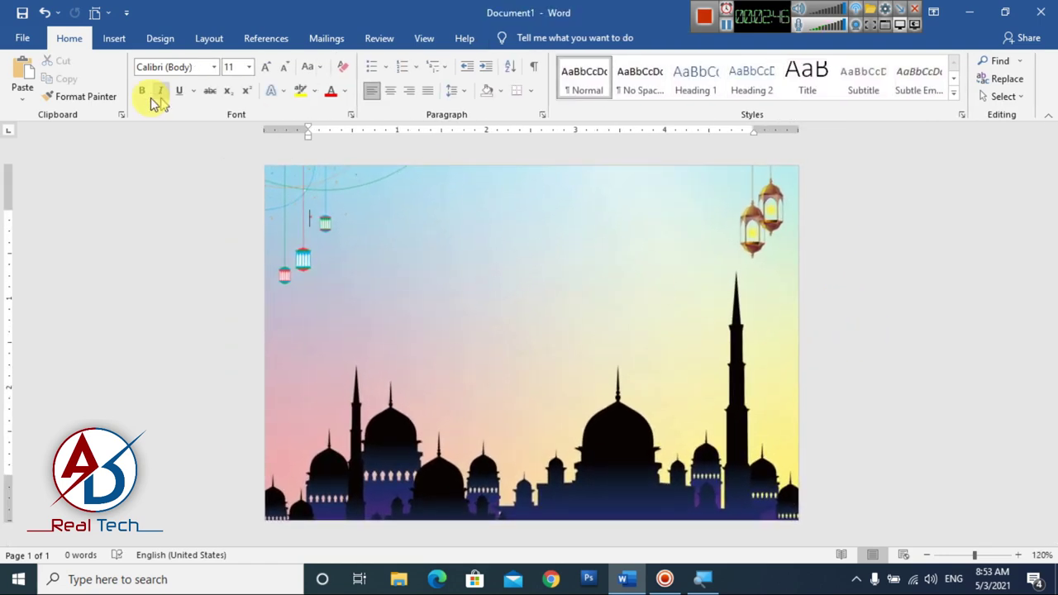
Step: Draw a circle with orange fill and no outline near the page centre
left_click(116, 39)
left_click(207, 60)
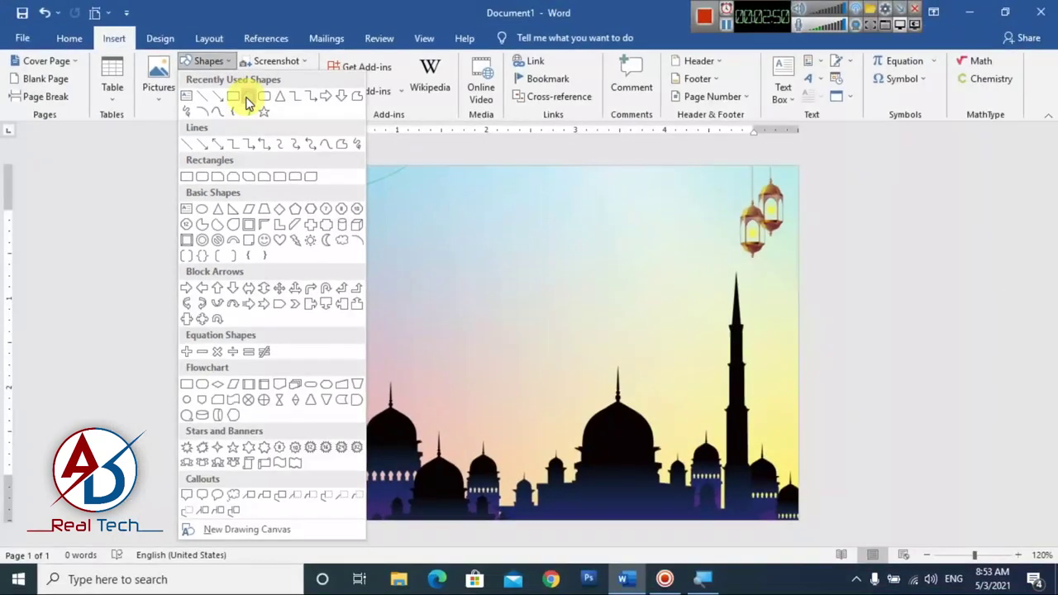
left_click(248, 100)
left_click_drag(486, 227, 578, 323)
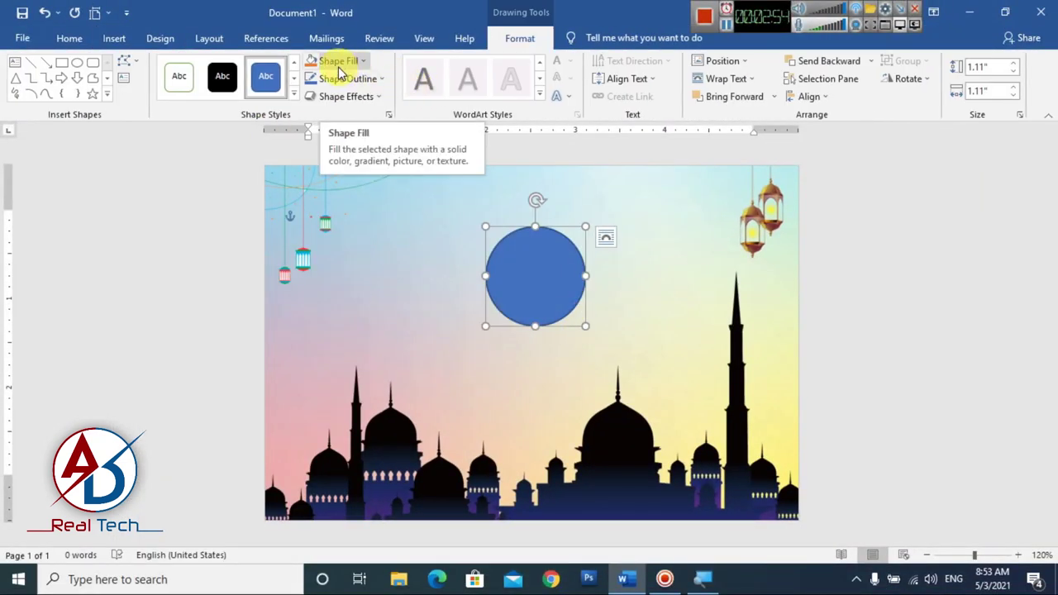
left_click(330, 65)
left_click(376, 95)
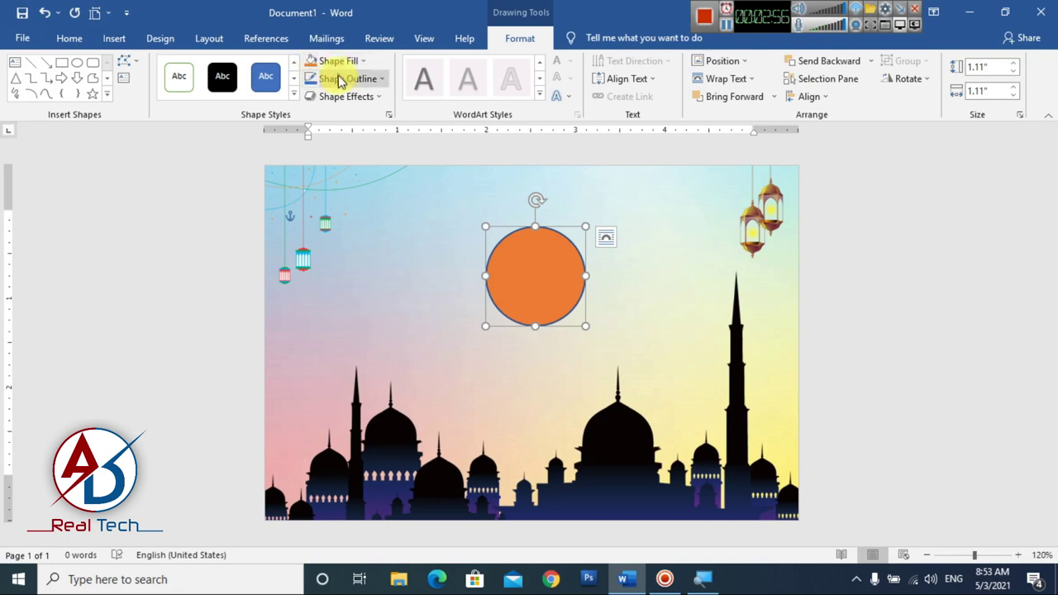
left_click(345, 79)
left_click(350, 217)
Step: Enlarge the circle to 1.75 inches in the top-right corner, send it behind the lanterns, and refill it blue
left_click_drag(550, 290, 791, 219)
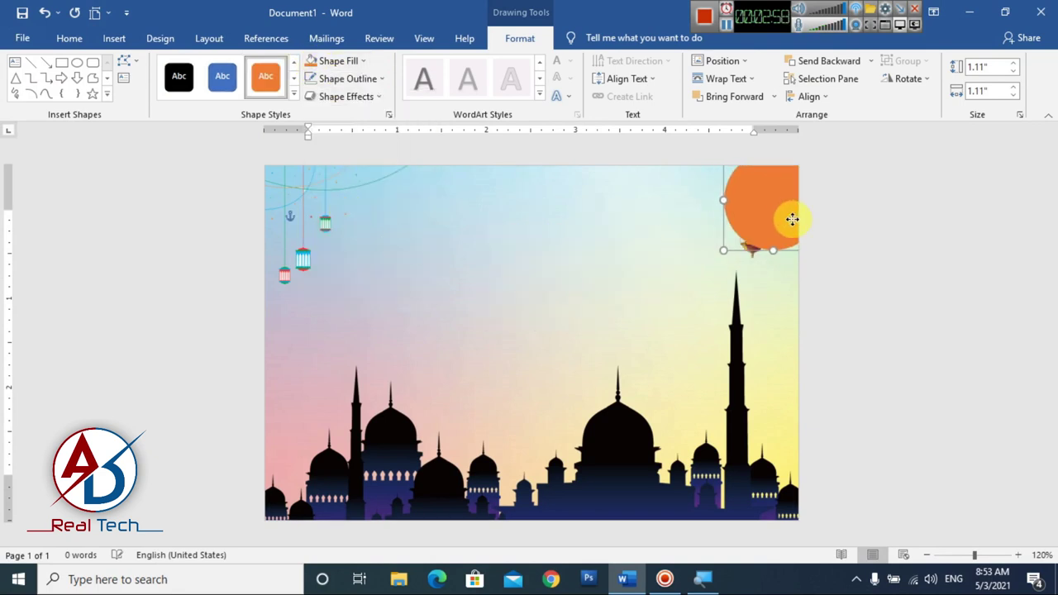
left_click_drag(719, 253, 707, 267)
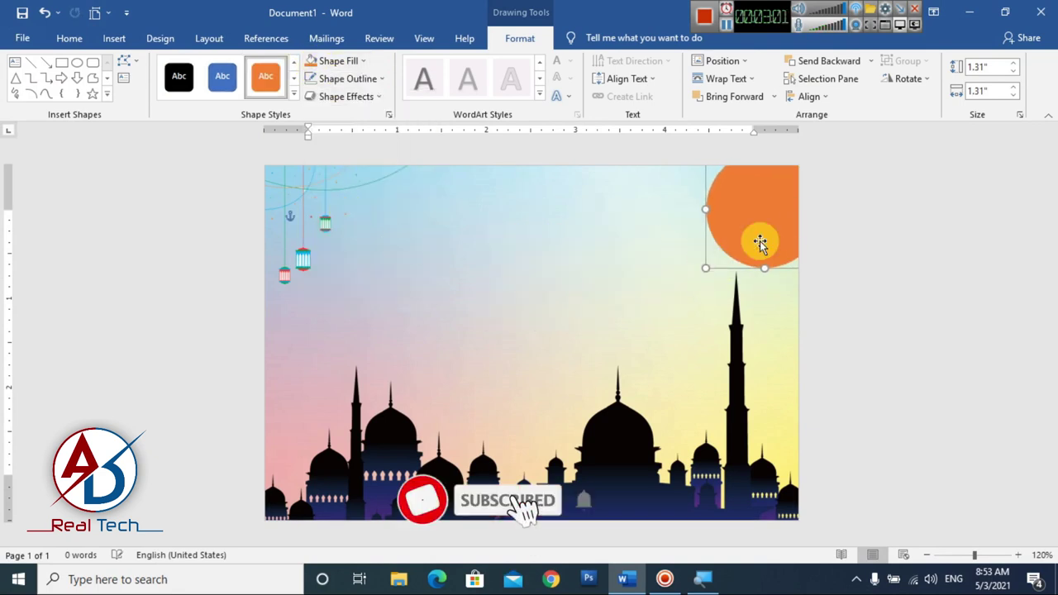
mouse_move(760, 241)
left_mouse_down()
mouse_move(777, 196)
mouse_move(797, 233)
mouse_move(780, 279)
left_mouse_up()
left_click_drag(732, 212, 696, 172)
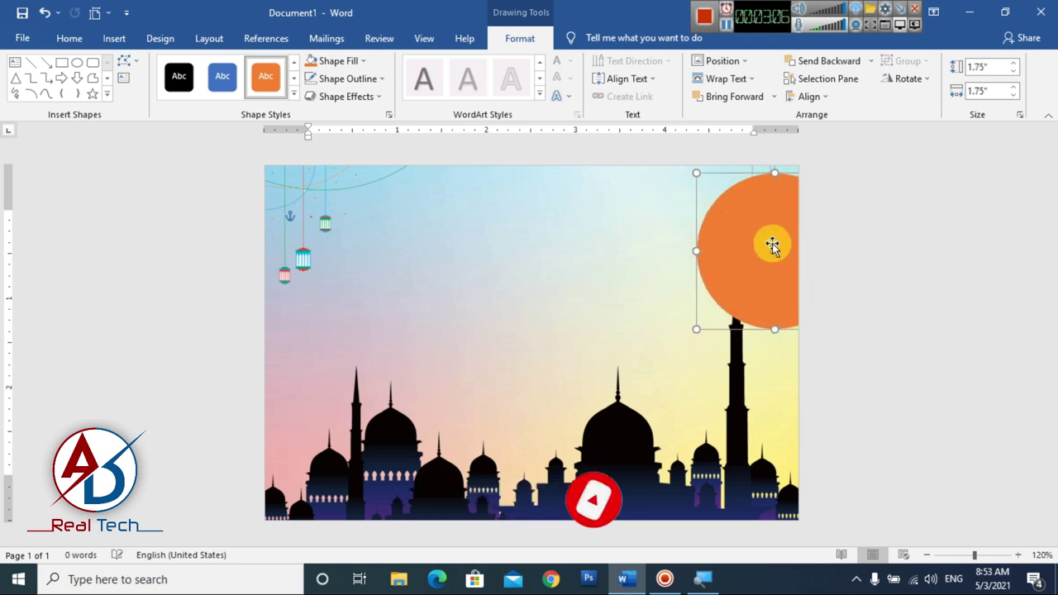
mouse_move(772, 246)
left_mouse_down()
mouse_move(783, 192)
mouse_move(798, 184)
left_mouse_up()
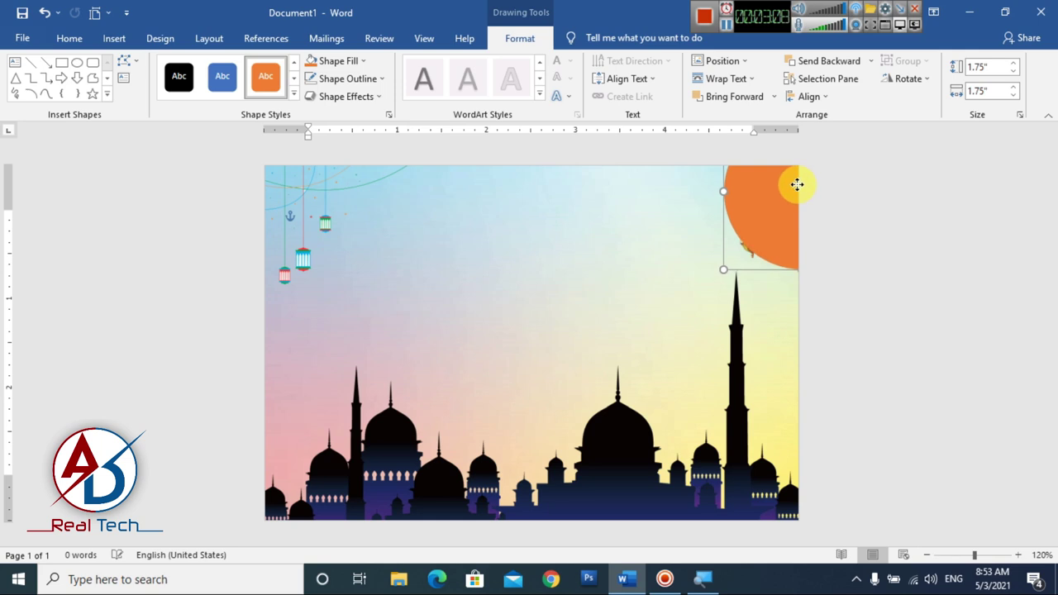
left_click(826, 61)
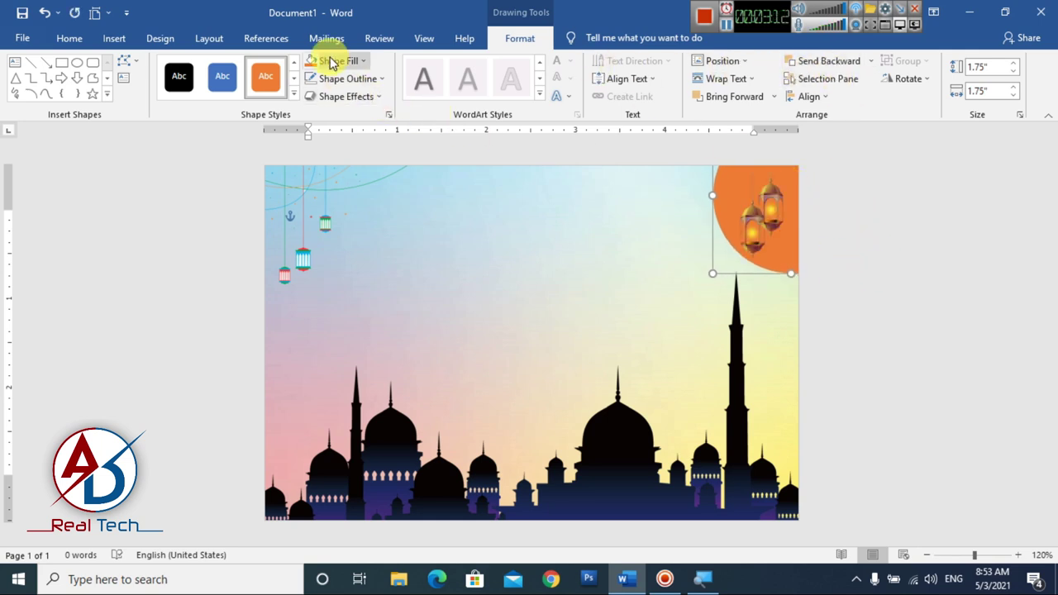
left_click(335, 61)
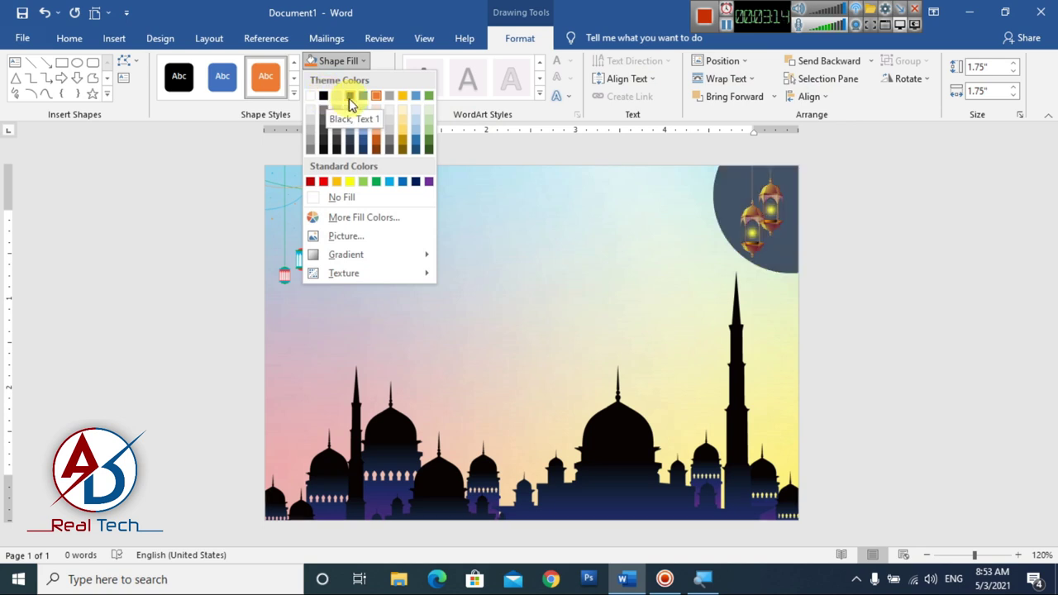
left_click(400, 182)
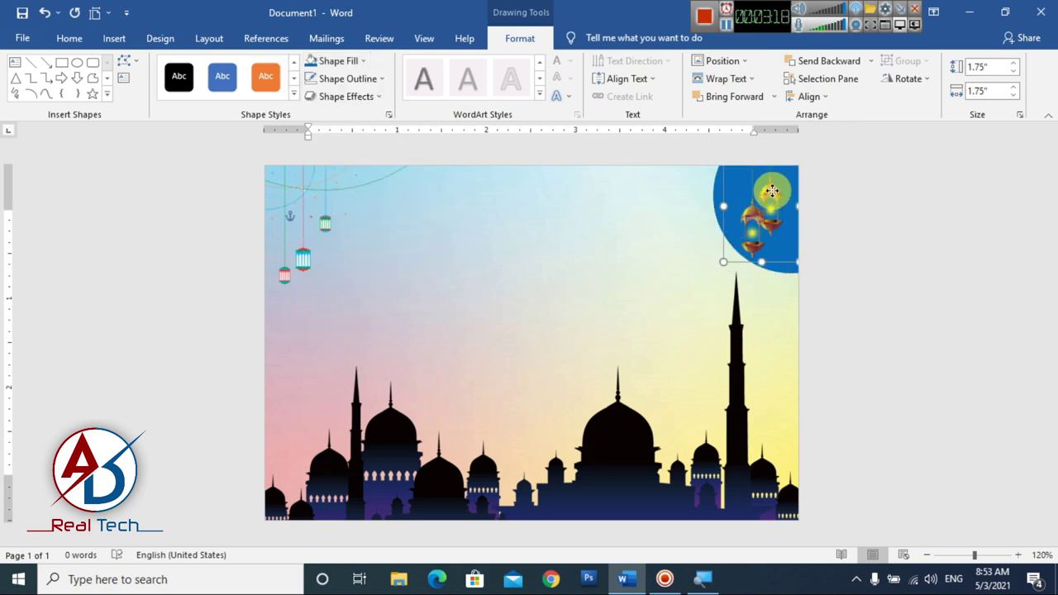
Step: Delete the trial blue circle
left_click(733, 251)
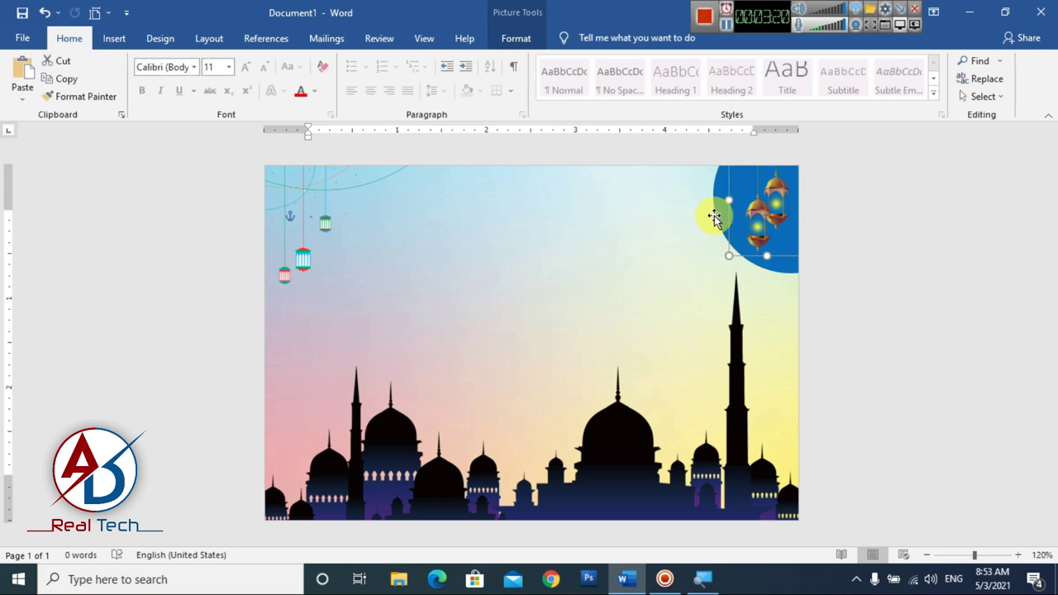
left_click(715, 213)
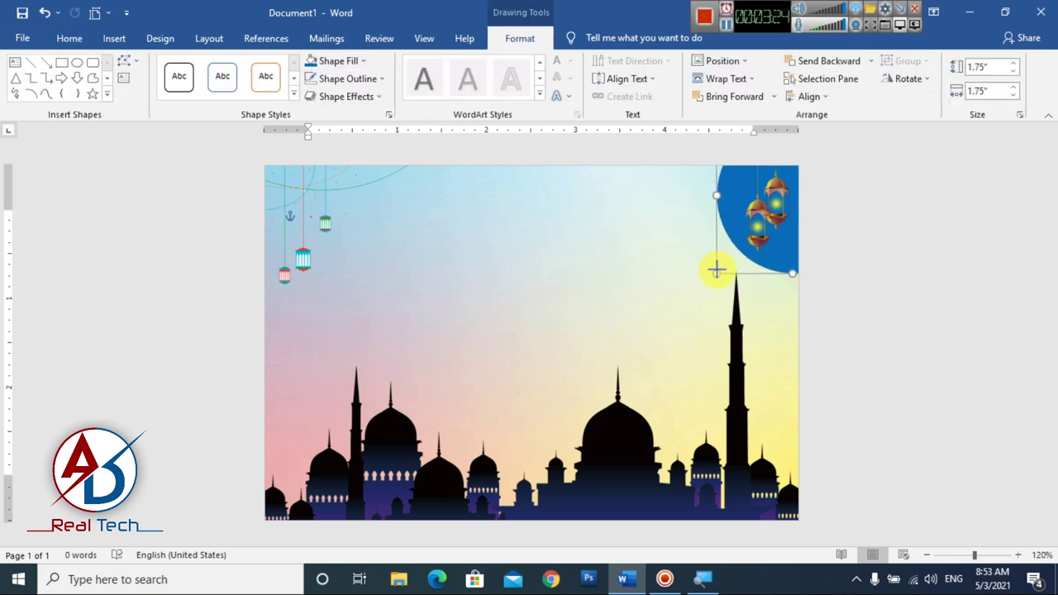
key("Delete")
scroll(756, 301, "down", 4, "ctrl")
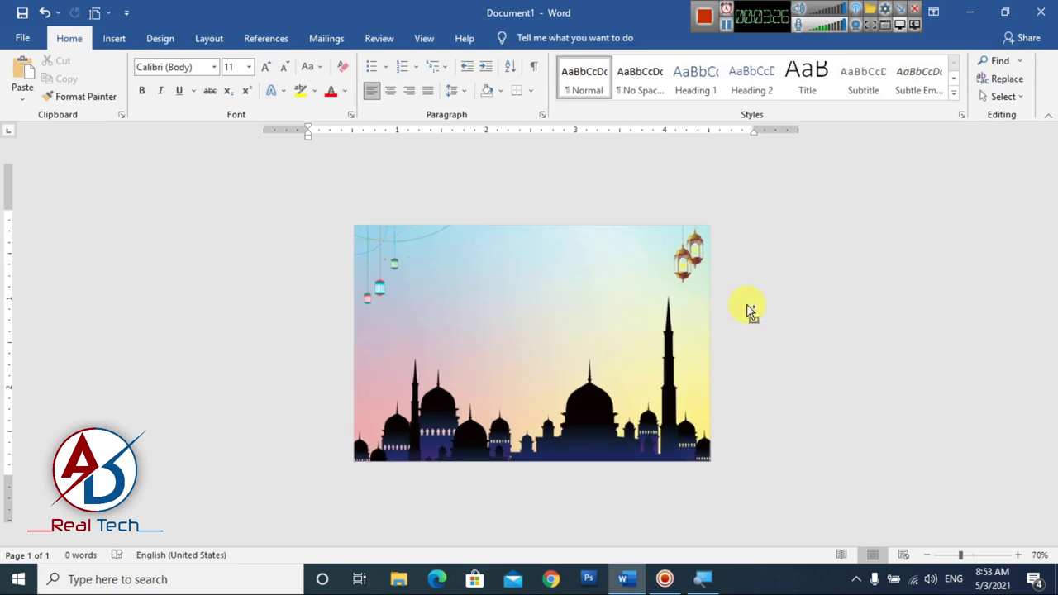
scroll(727, 299, "up", 2, "ctrl")
Step: Nudge the top-right lanterns two steps left with the arrow keys
left_click(717, 239)
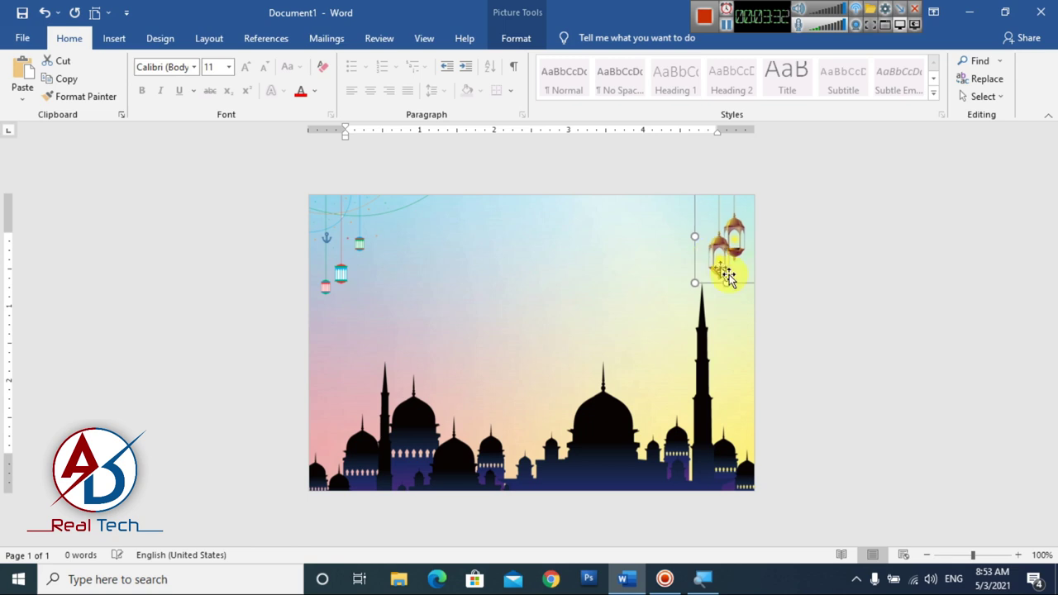
left_click(685, 314)
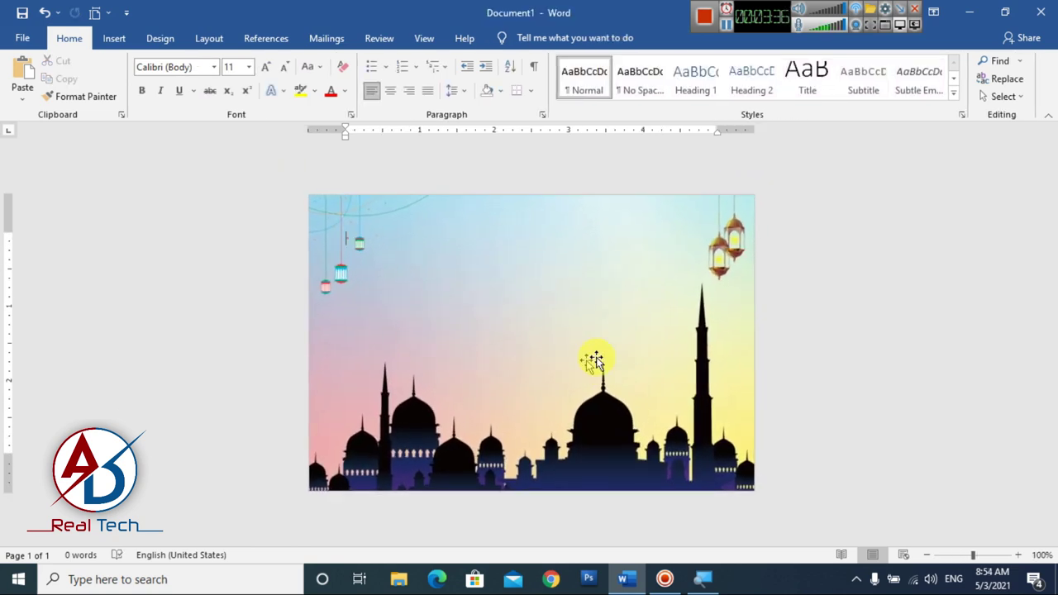
left_click(720, 245)
key("Left")
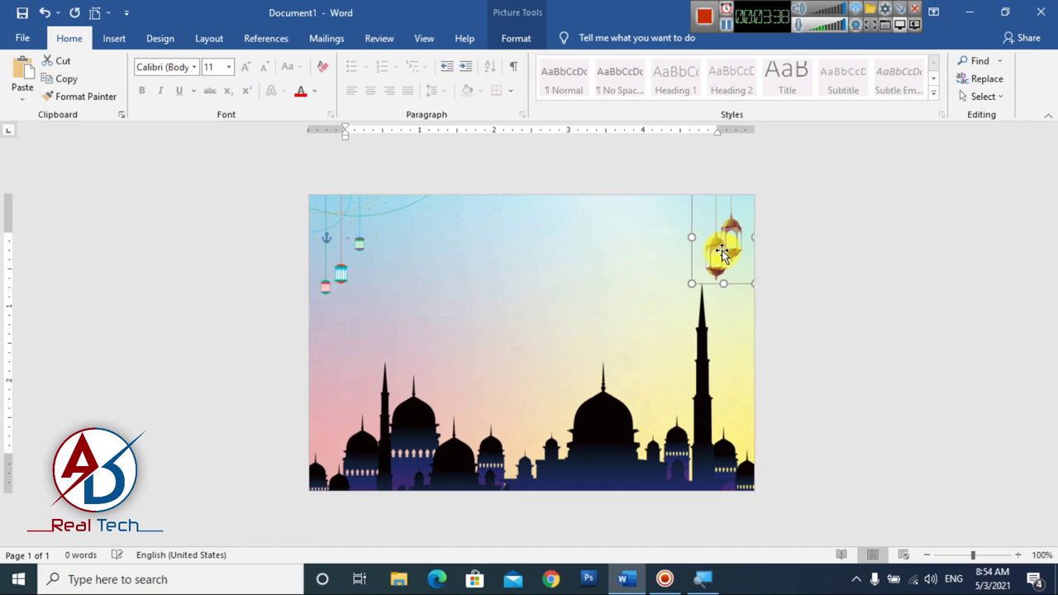
key("Left")
left_click(899, 300)
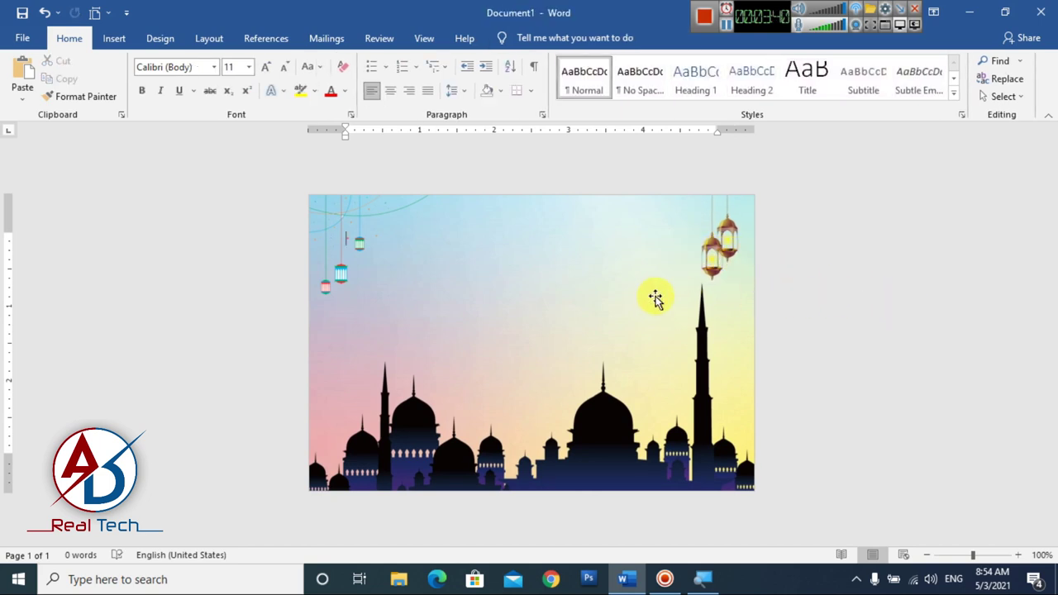
scroll(647, 300, "down", 1)
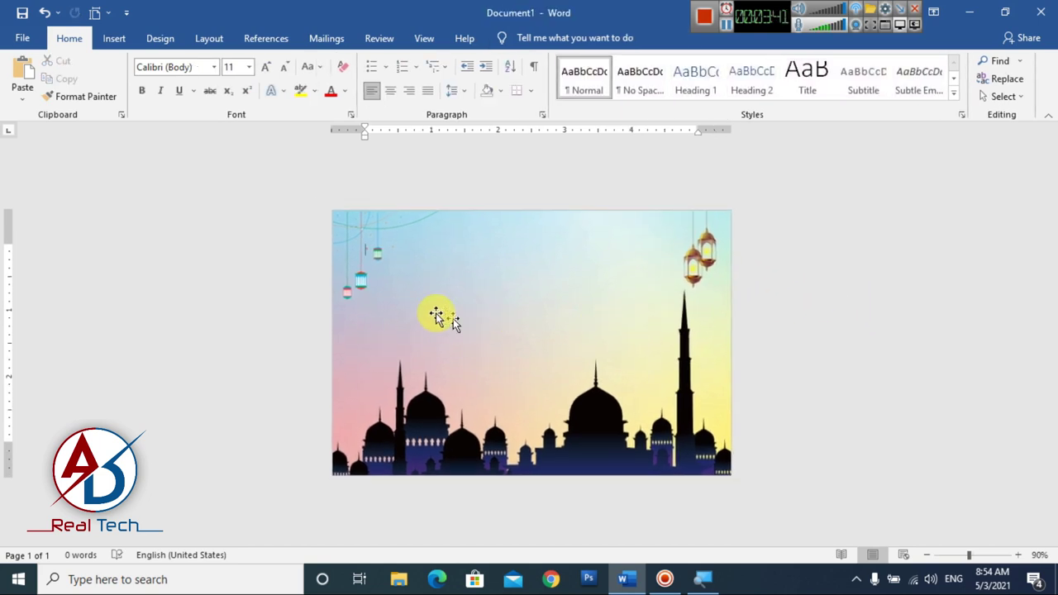
Step: Draw a rectangle covering most of the card, just inside its edges
left_click(114, 38)
left_click(207, 63)
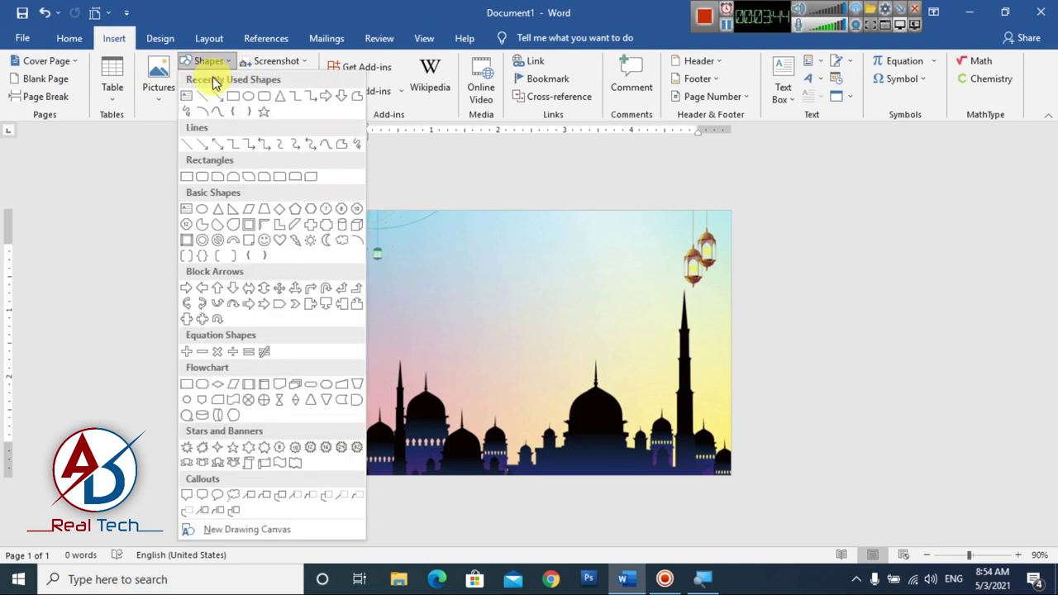
left_click(234, 97)
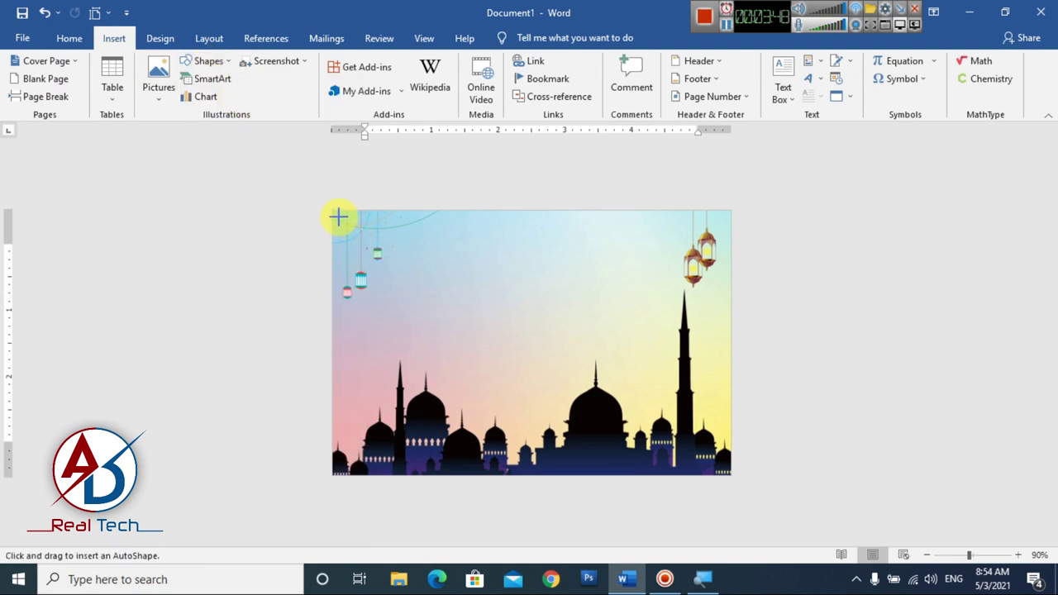
mouse_move(339, 216)
left_mouse_down()
mouse_move(720, 440)
mouse_move(721, 461)
left_mouse_up()
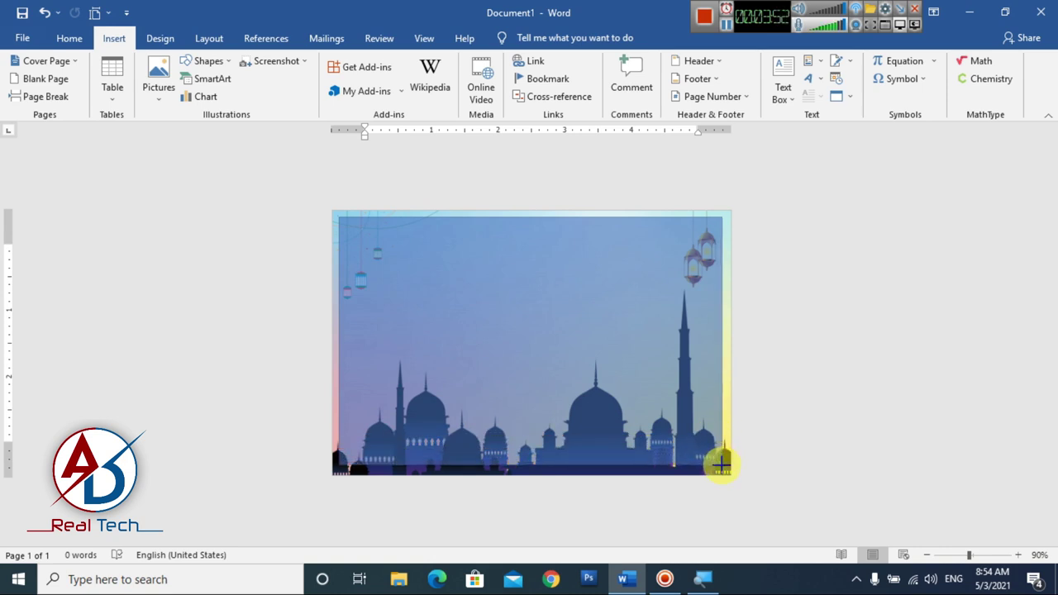
left_click_drag(720, 465, 721, 467)
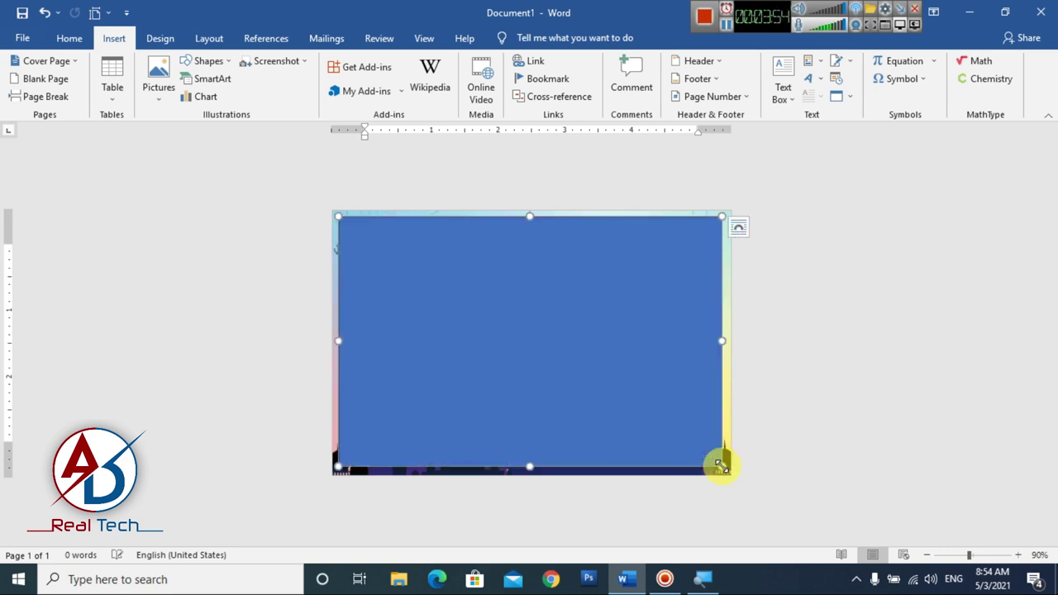
Step: Give the rectangle no fill and a white 1½ pt outline
left_click(334, 61)
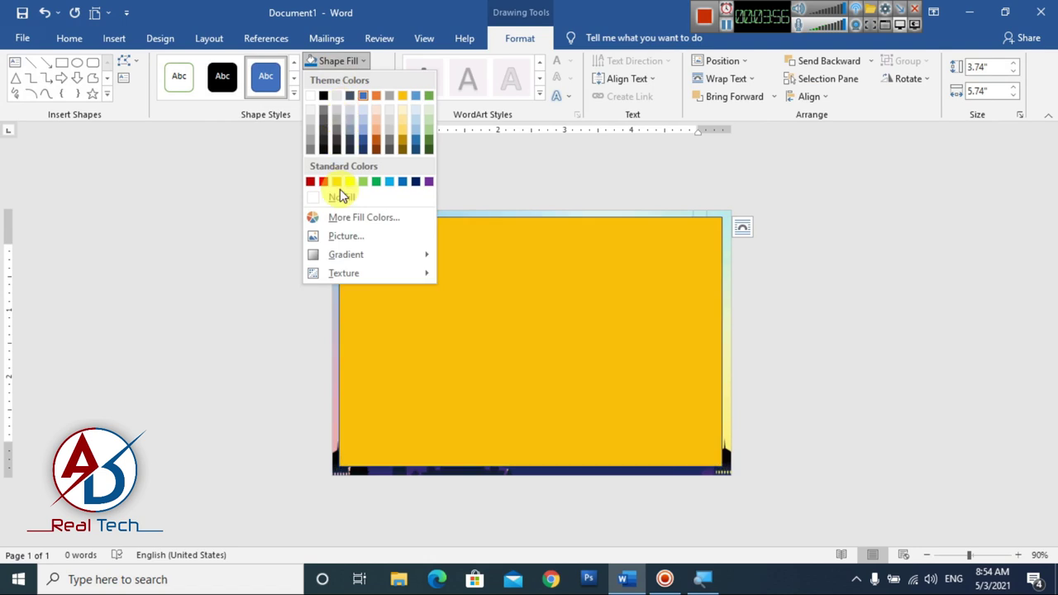
left_click(342, 196)
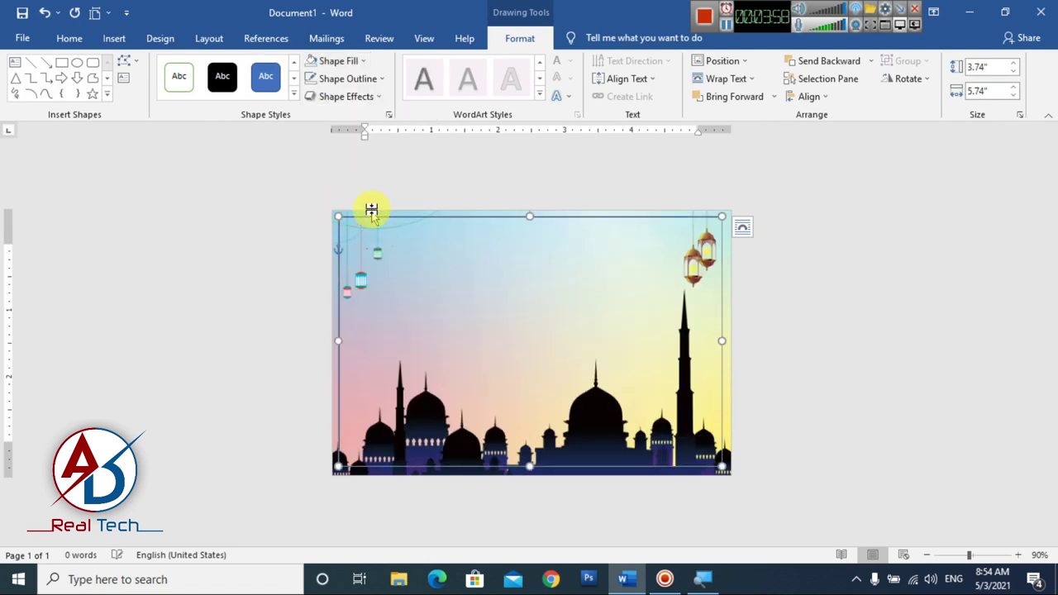
left_click(346, 61)
left_click(342, 77)
left_click(342, 77)
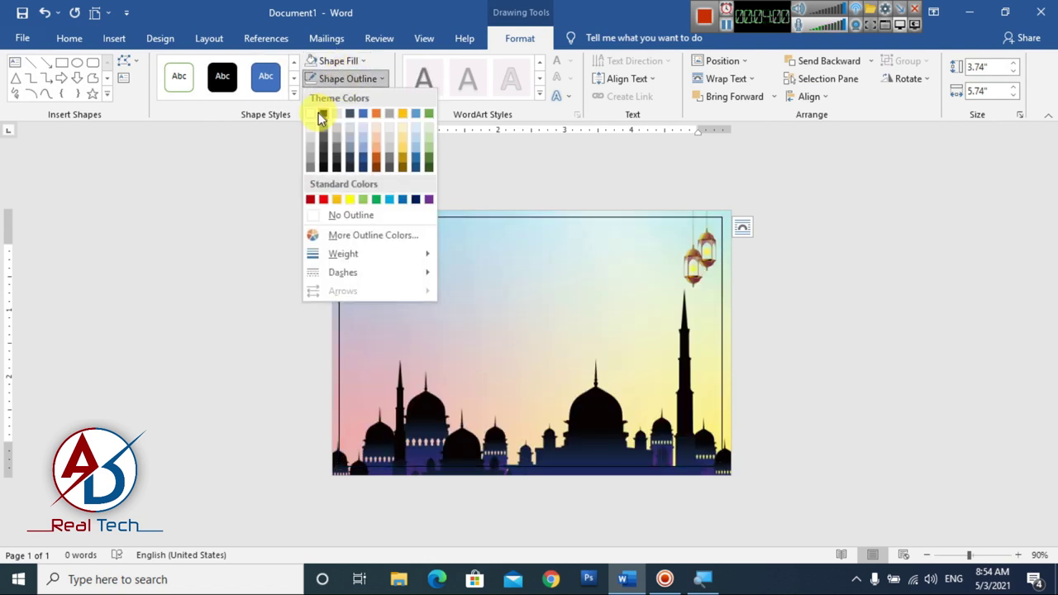
left_click(312, 115)
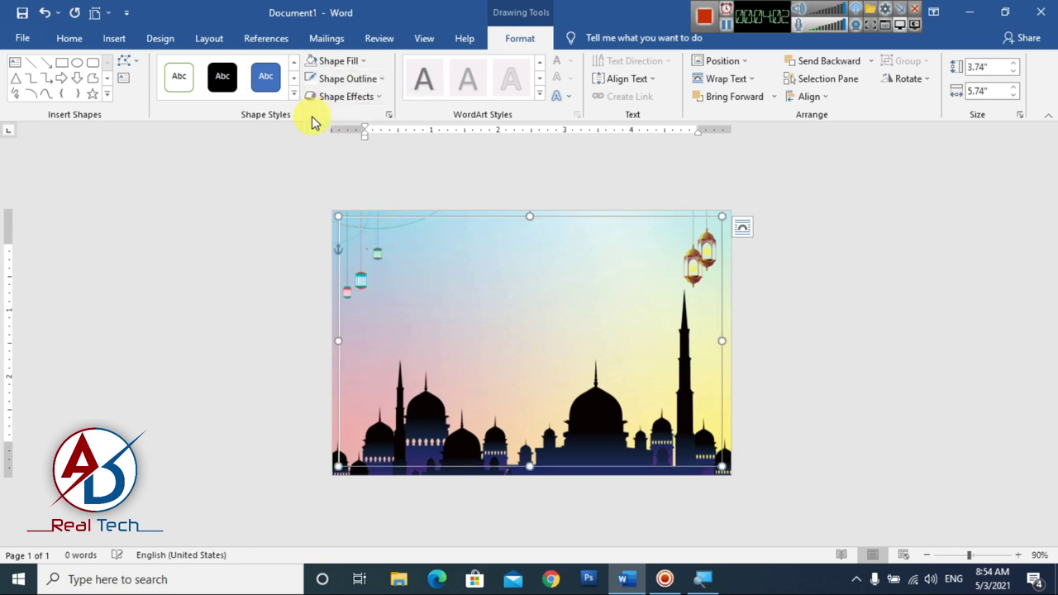
left_click(342, 79)
mouse_move(343, 254)
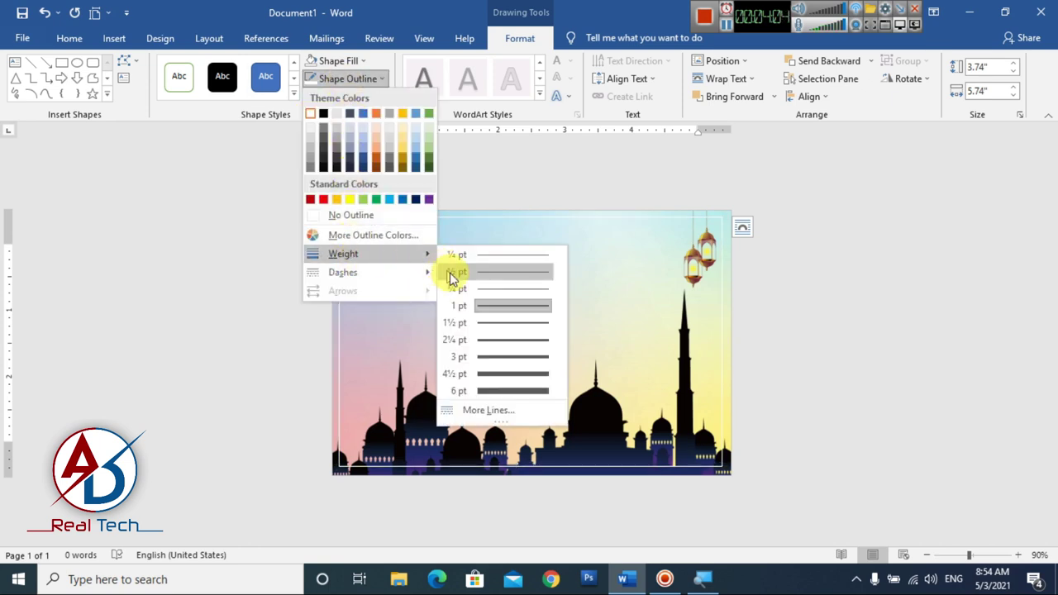
left_click(489, 321)
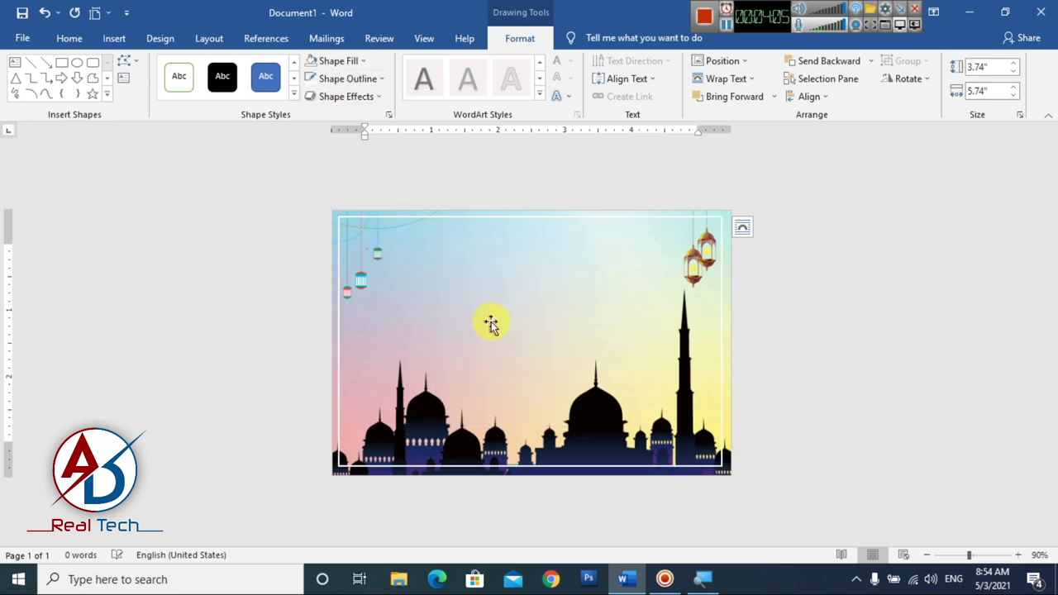
left_click(945, 413)
Step: Inspect the finished white frame by selecting and deselecting it
scroll(692, 389, "up", 3)
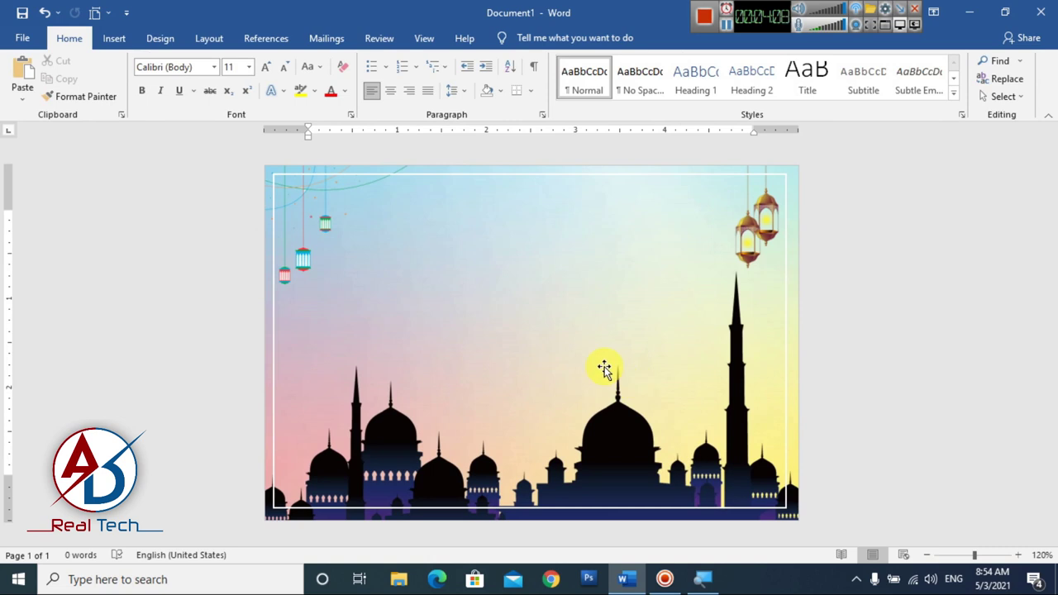
scroll(604, 373, "down", 2, "ctrl")
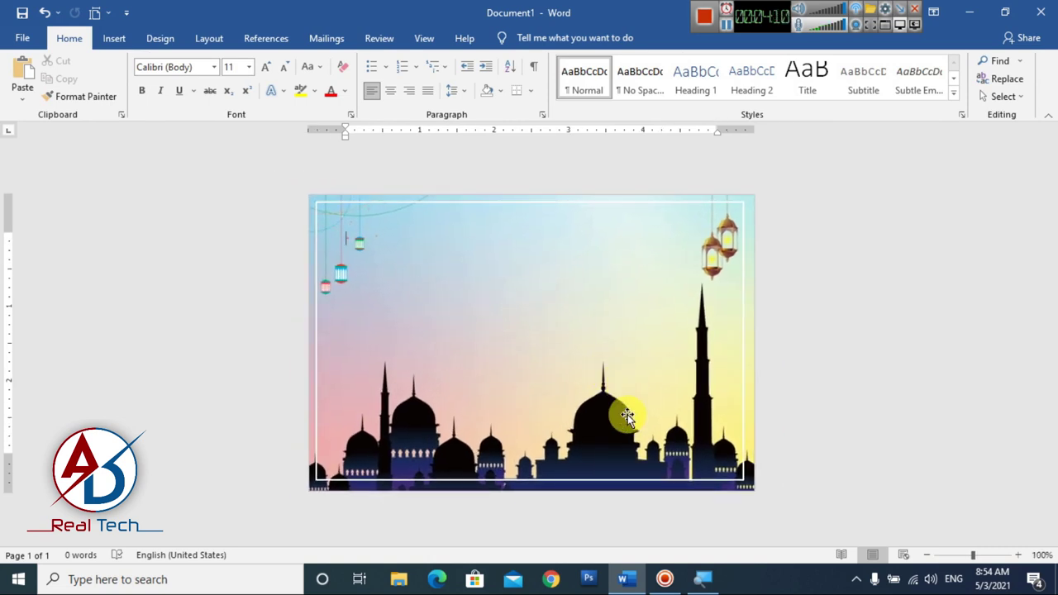
left_click(653, 479)
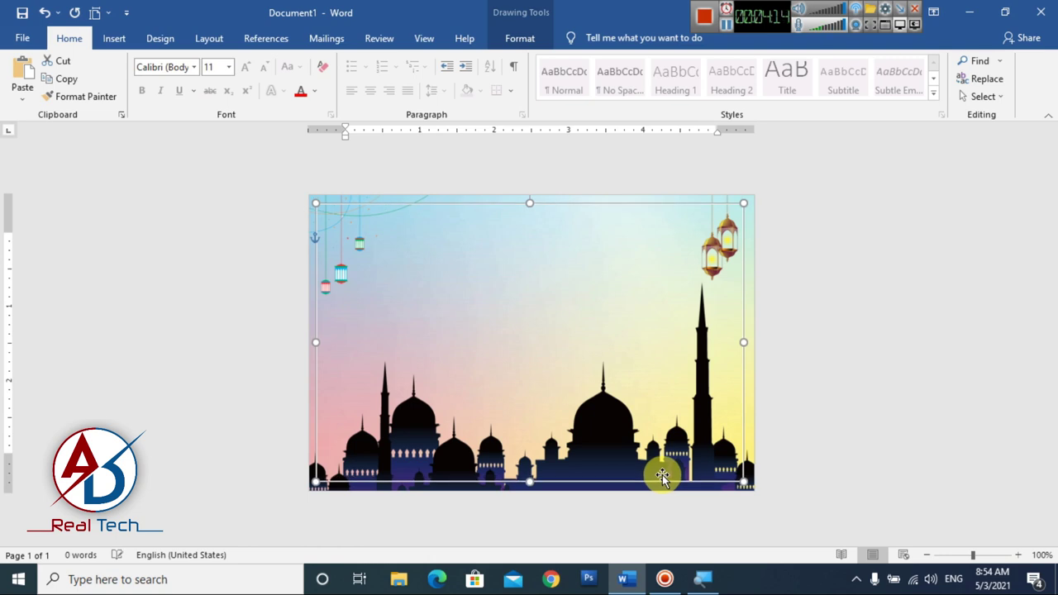
left_click(896, 433)
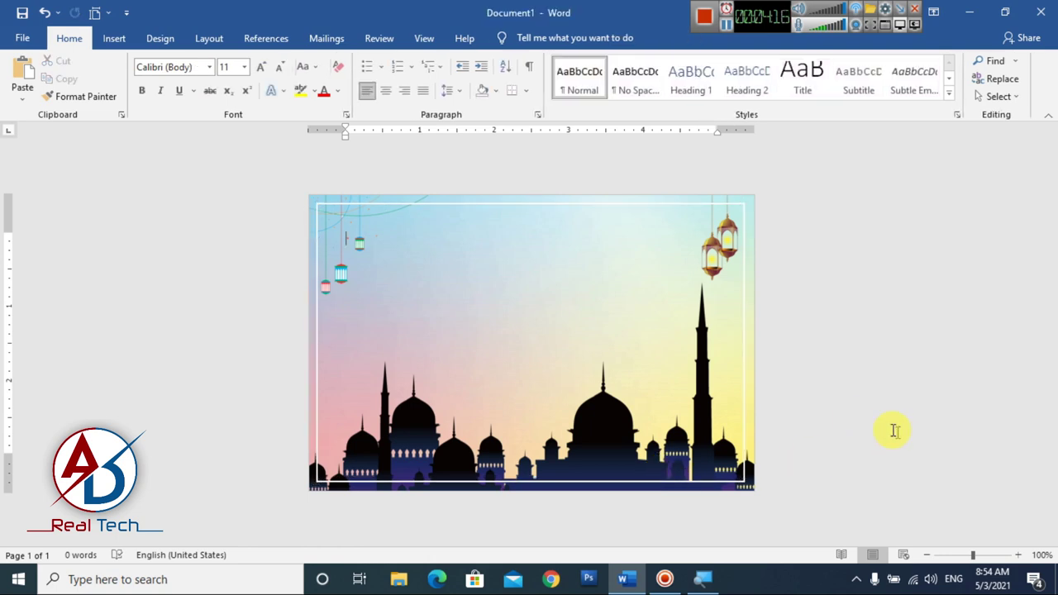
scroll(681, 387, "up", 1, "ctrl")
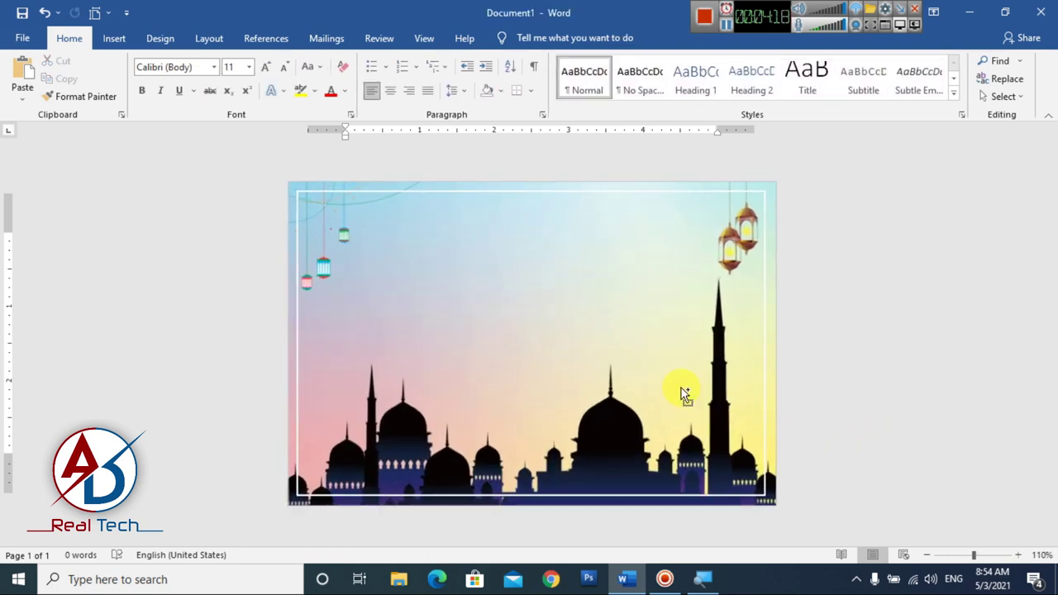
Step: Insert the moon image file from this device into the card
scroll(476, 350, "up", 1, "ctrl")
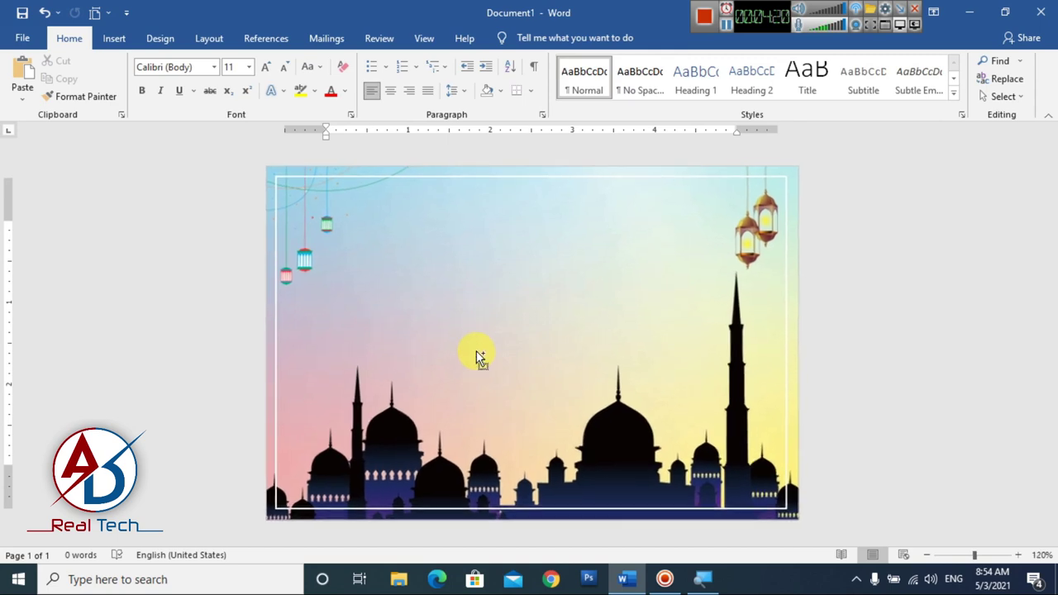
scroll(476, 350, "down", 2, "ctrl")
scroll(476, 350, "down", 1, "ctrl")
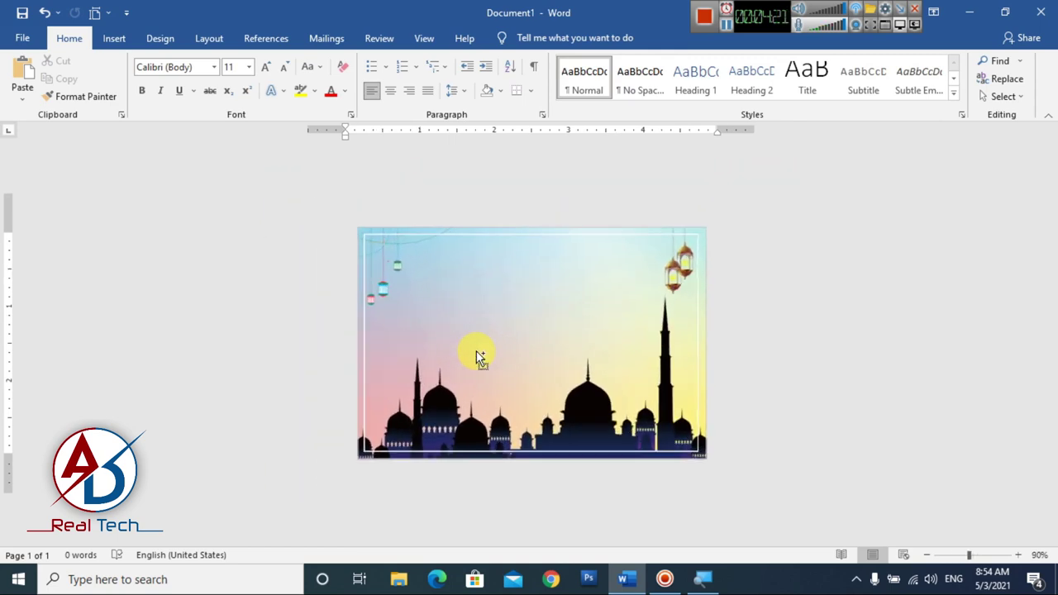
left_click(114, 38)
left_click(159, 78)
left_click(196, 136)
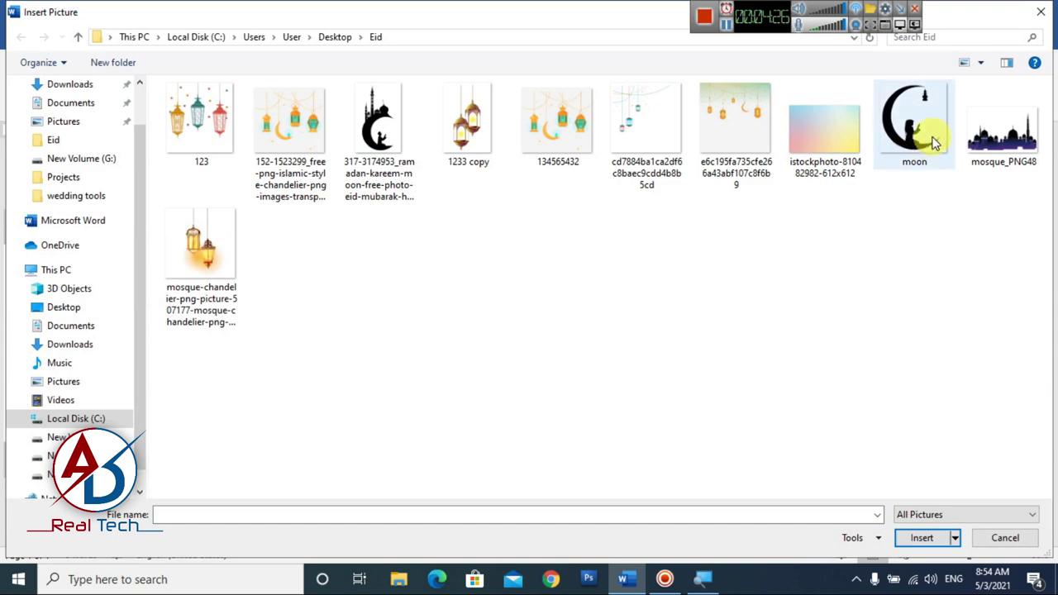
left_click(913, 124)
left_click(915, 539)
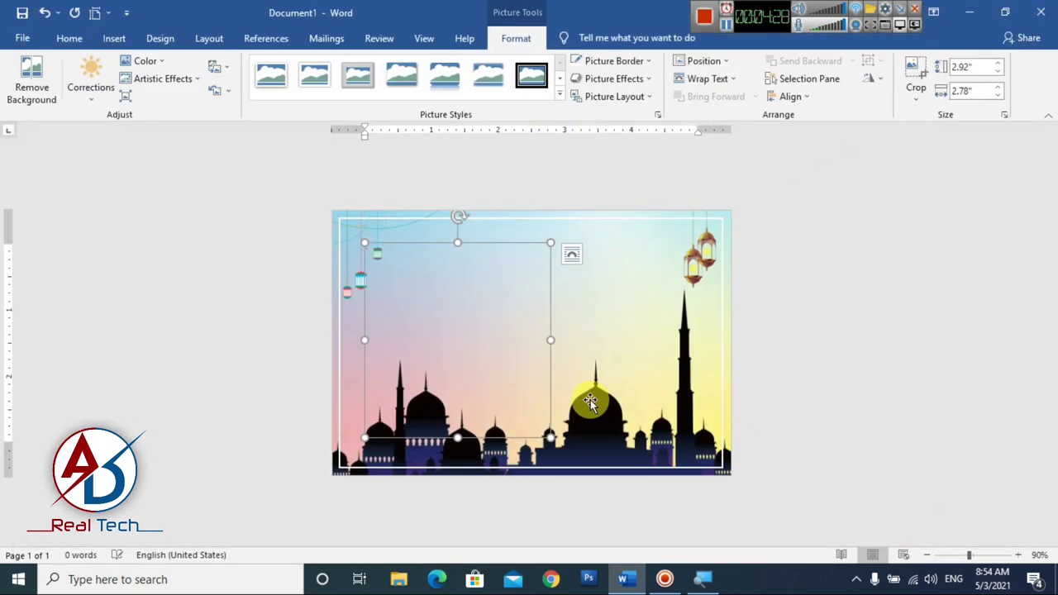
Step: Float the moon In Front of Text, shrink it to about 1.91 × 1.83 inches, and place it upper left
left_click(715, 63)
left_click(713, 65)
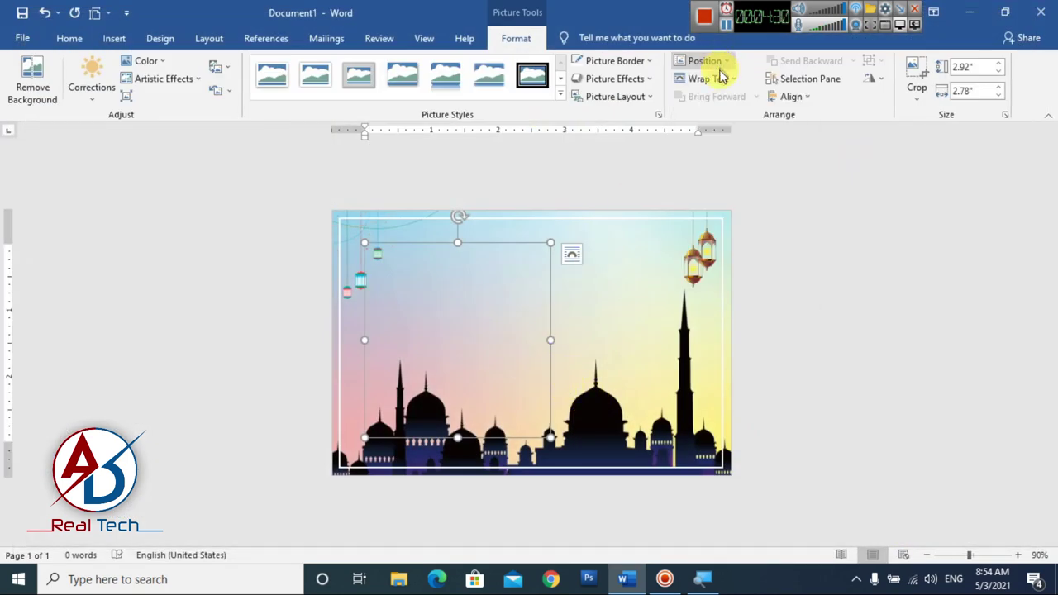
left_click(708, 79)
left_click(708, 211)
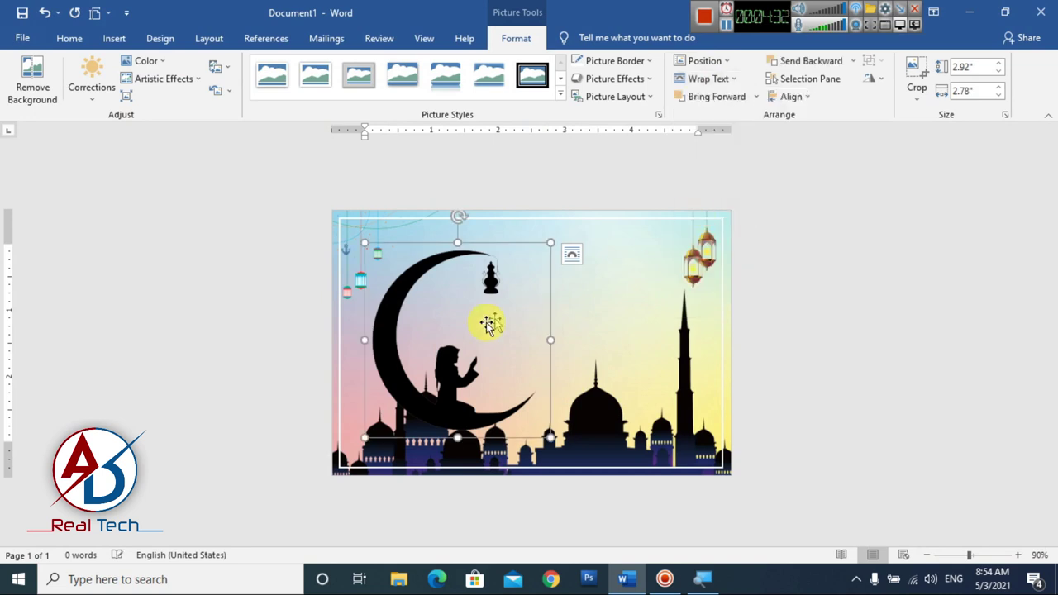
left_click_drag(550, 437, 485, 362)
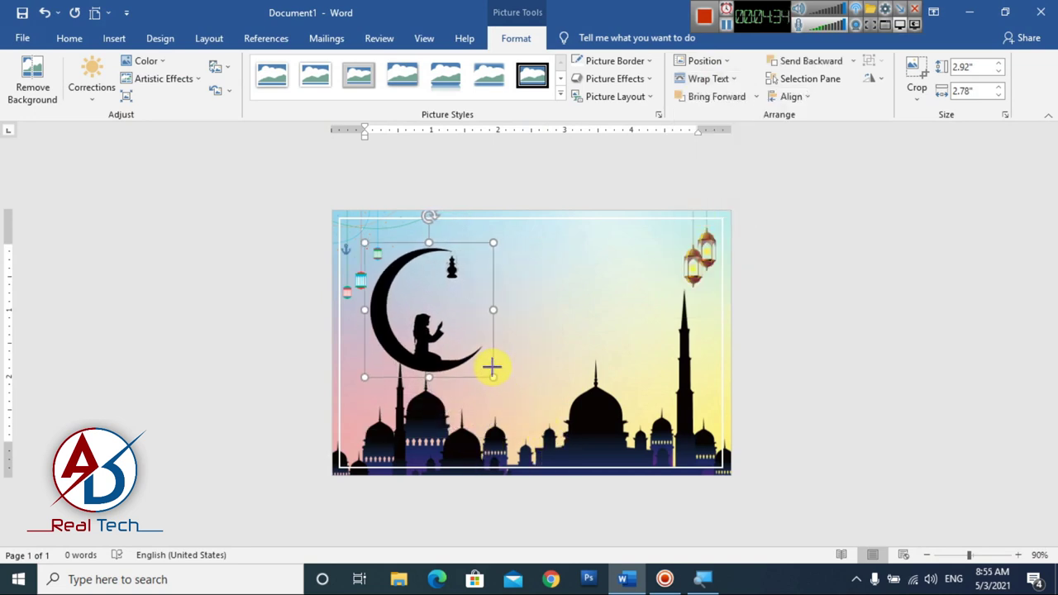
left_click_drag(422, 339, 456, 326)
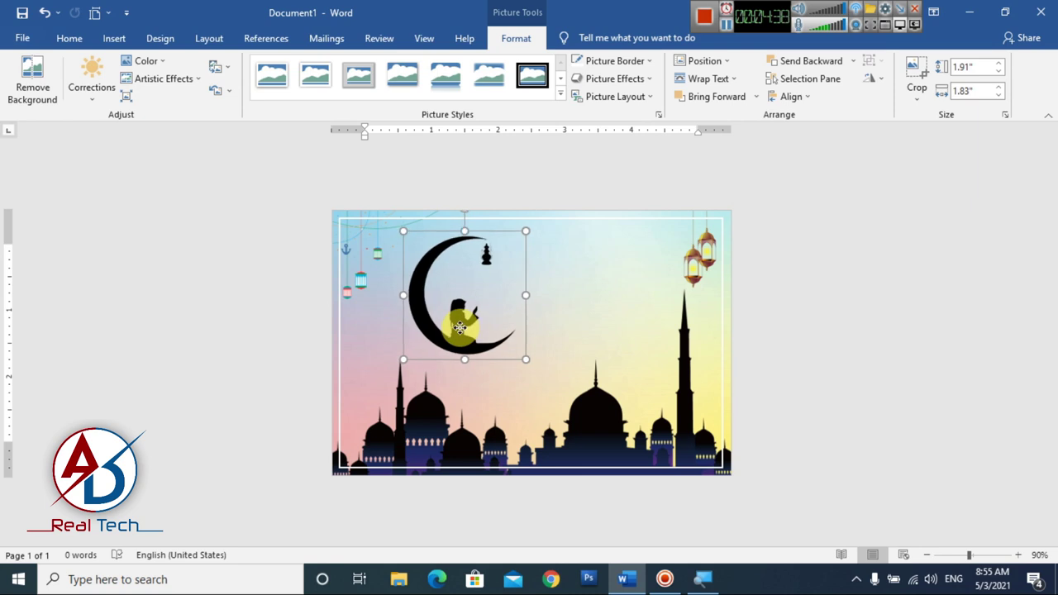
left_click(813, 358)
scroll(665, 377, "up", 2, "ctrl")
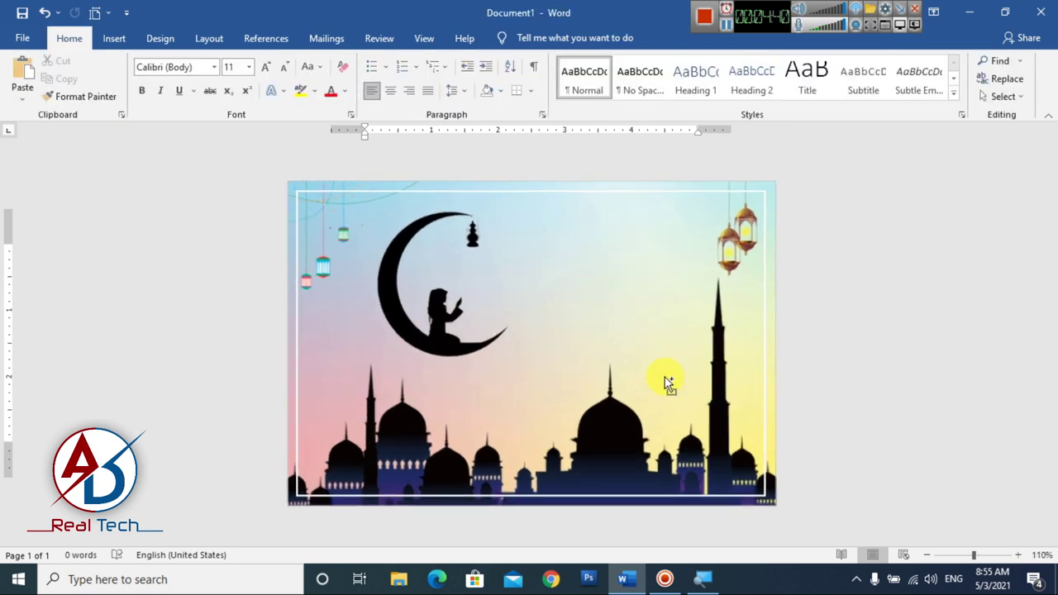
Step: Recolour the black crescent moon picture with the orange Recolor option
left_click(416, 337)
left_click(516, 38)
left_click(145, 61)
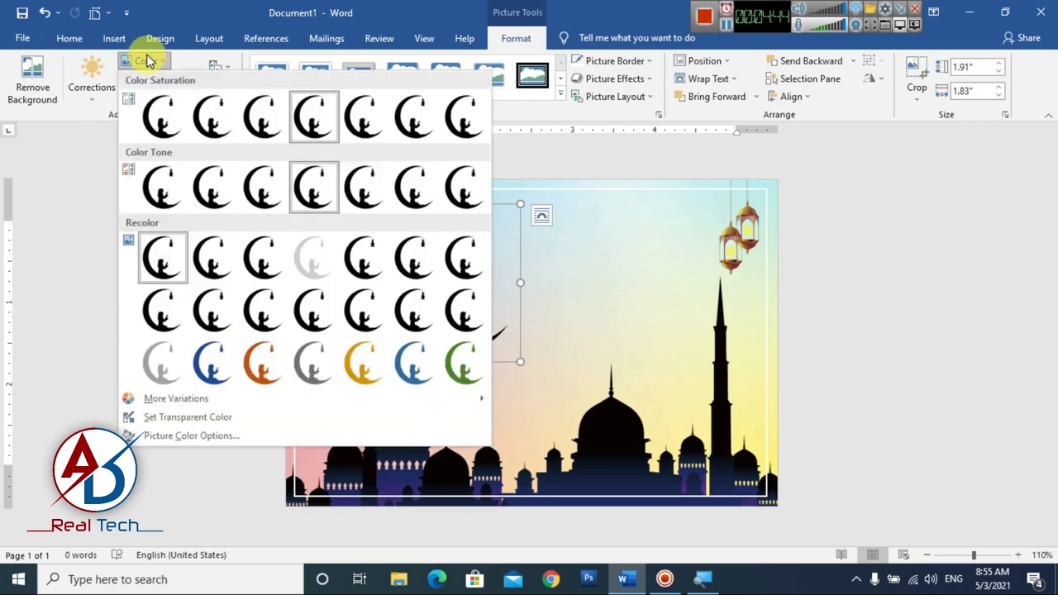
left_click(263, 364)
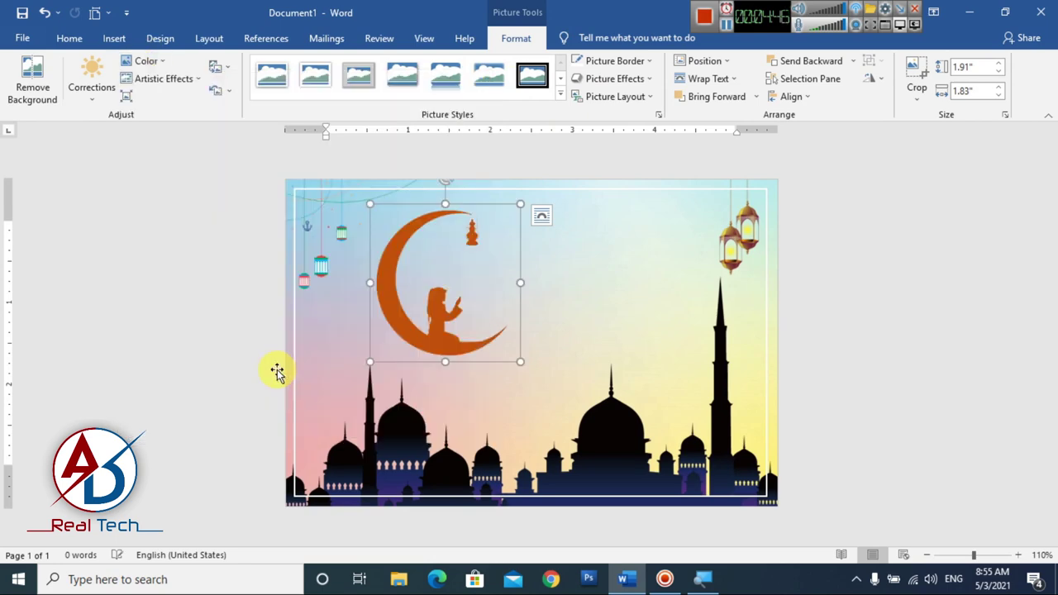
left_click(1006, 357)
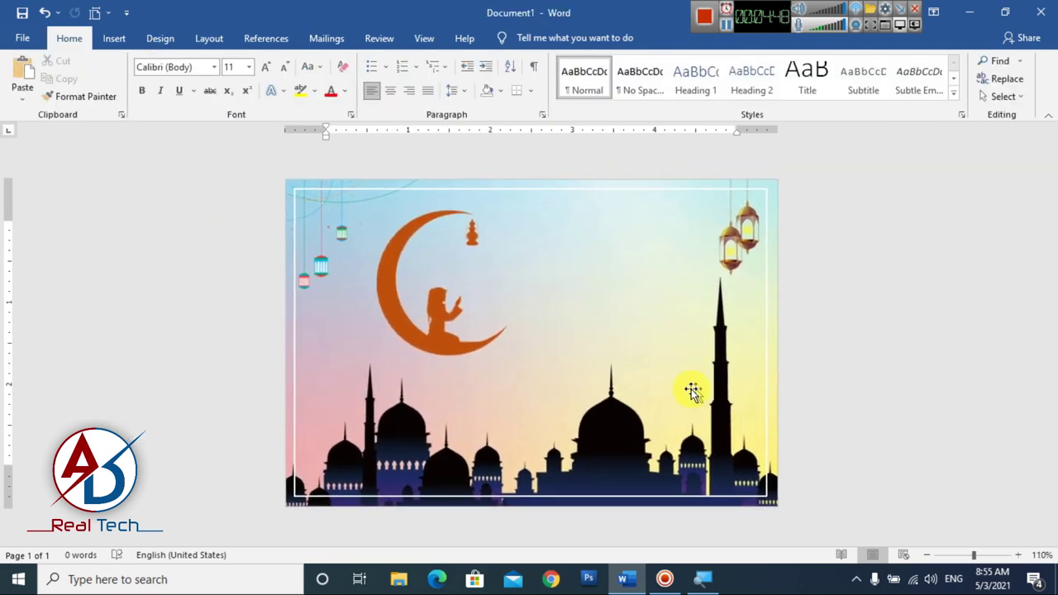
scroll(535, 345, "up", 2)
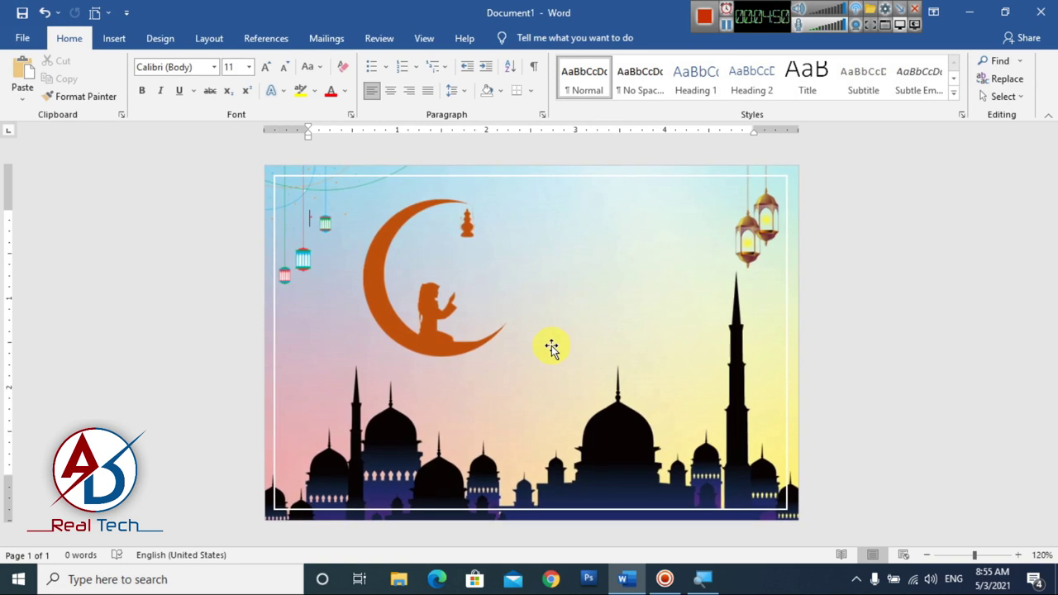
scroll(552, 338, "down", 1)
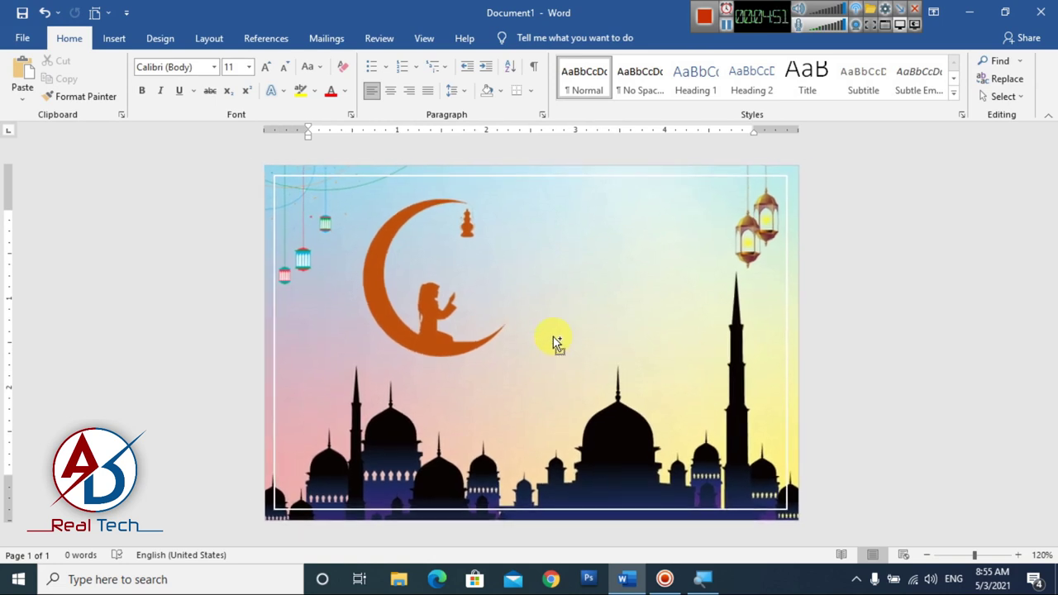
Step: Add a WordArt text box with No Spacing style and move it beside the moon
left_click(116, 39)
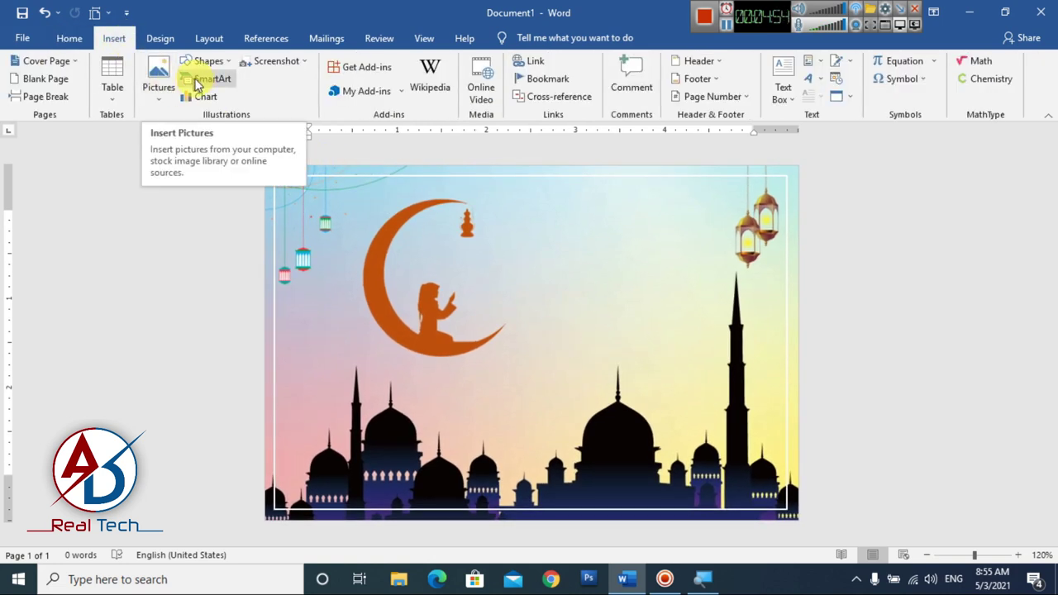
left_click(814, 84)
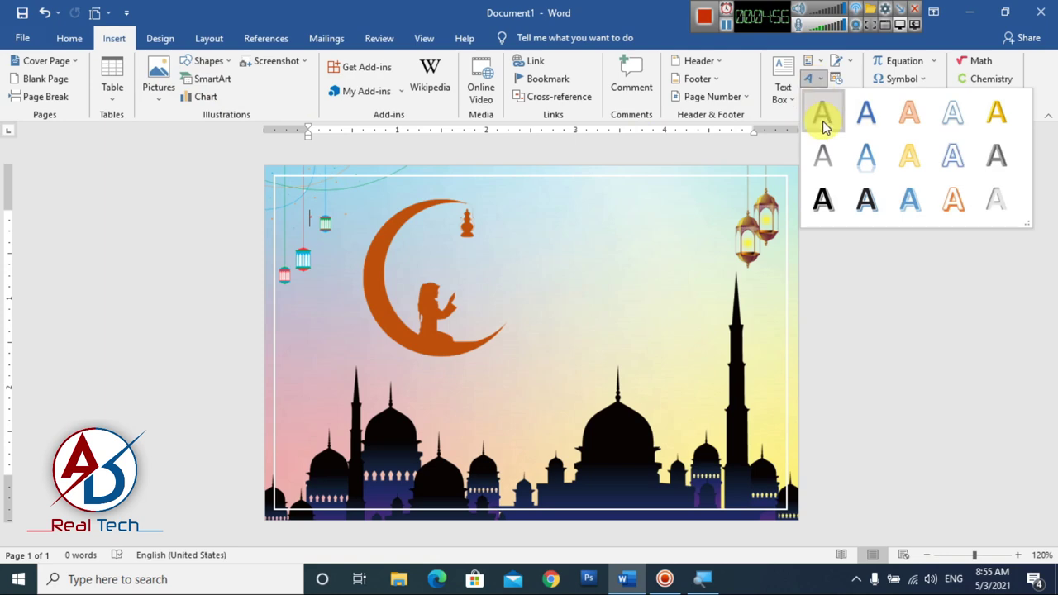
left_click(821, 116)
left_click(609, 210)
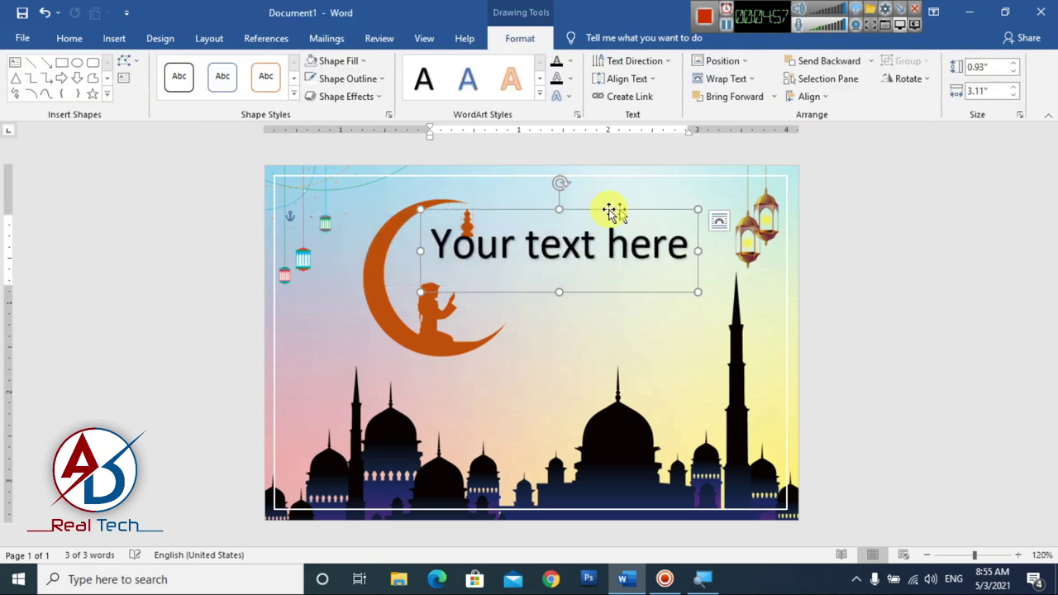
left_click(67, 38)
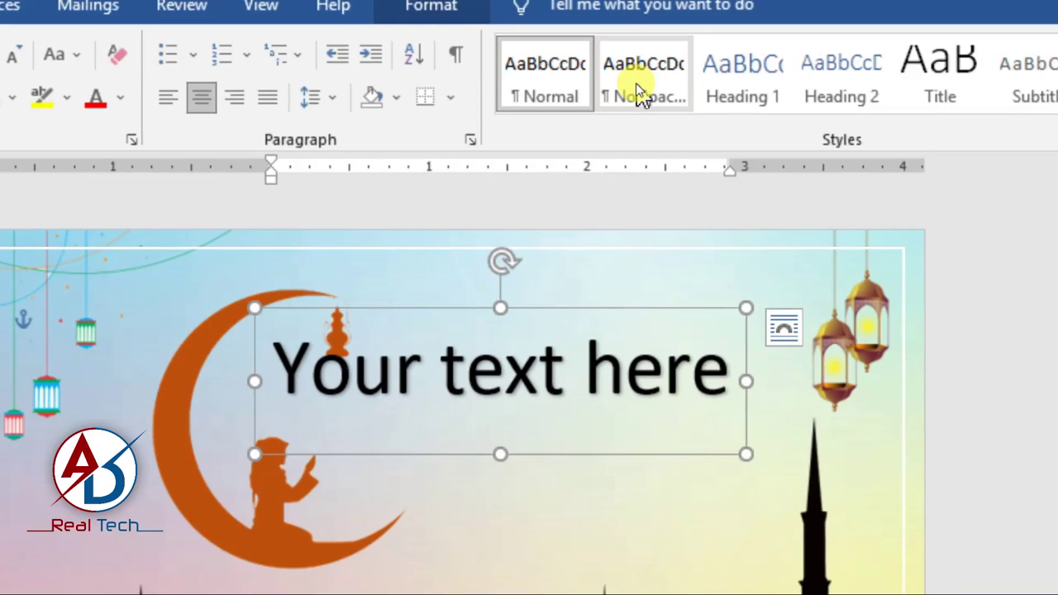
left_click(636, 90)
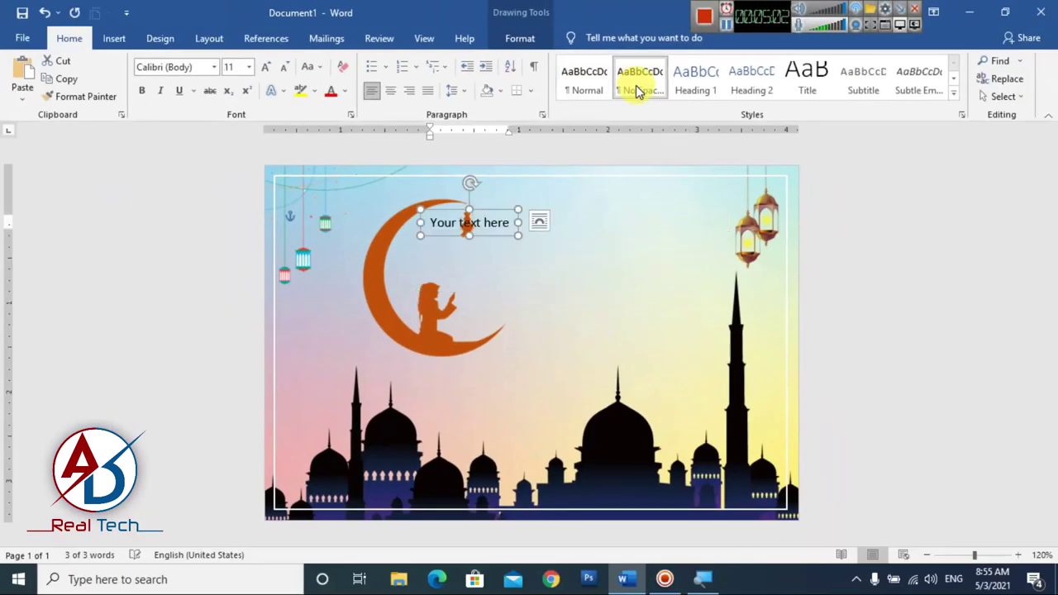
left_click_drag(511, 240, 544, 277)
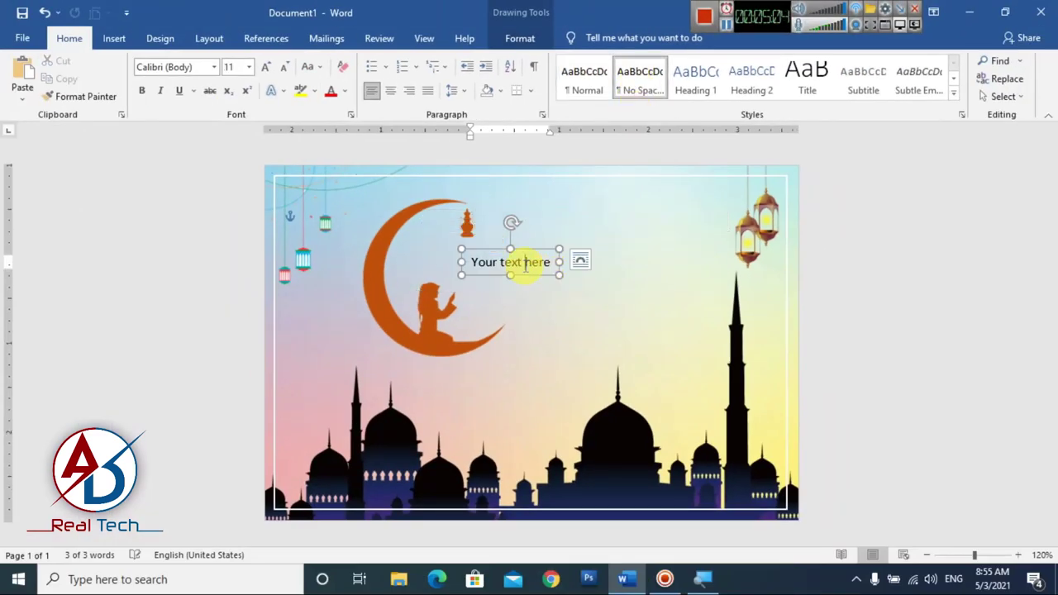
Step: Replace the WordArt placeholder text with the word 'Eid'
triple_click(525, 262)
type("Ed")
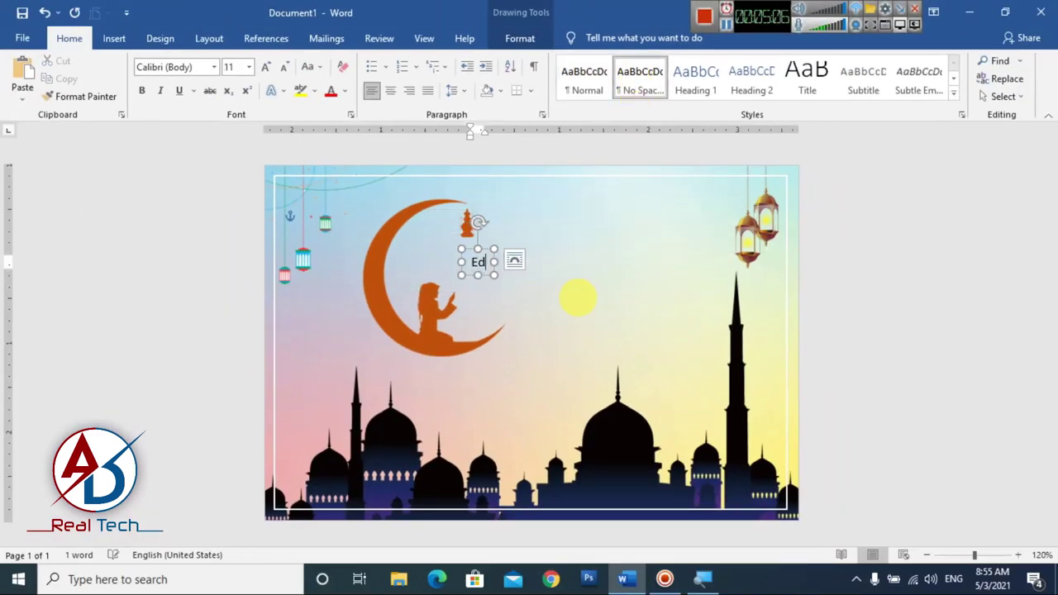
key("BackSpace")
type("id")
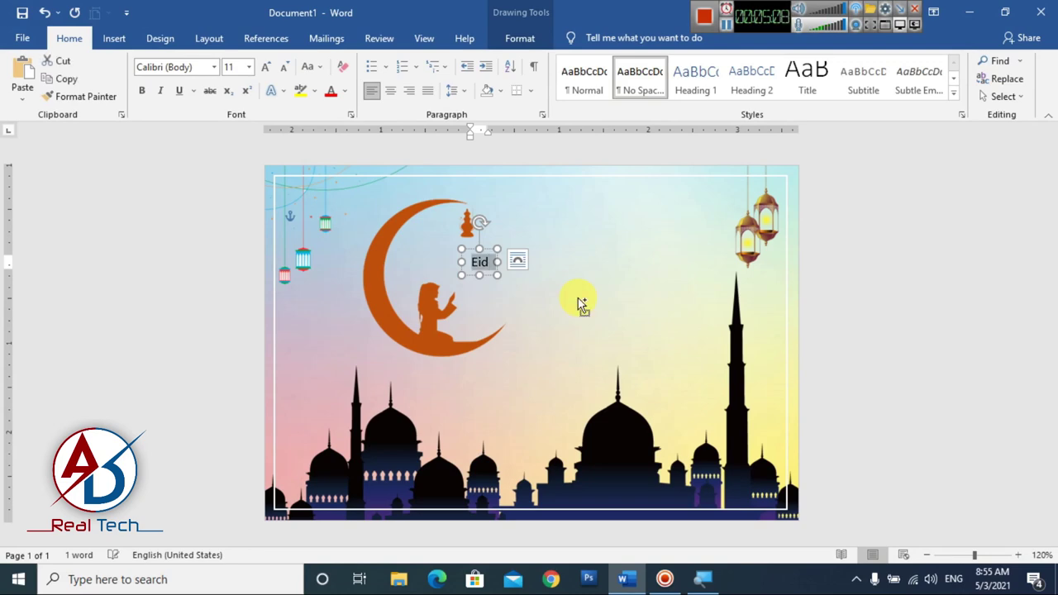
scroll(541, 337, "up", 4)
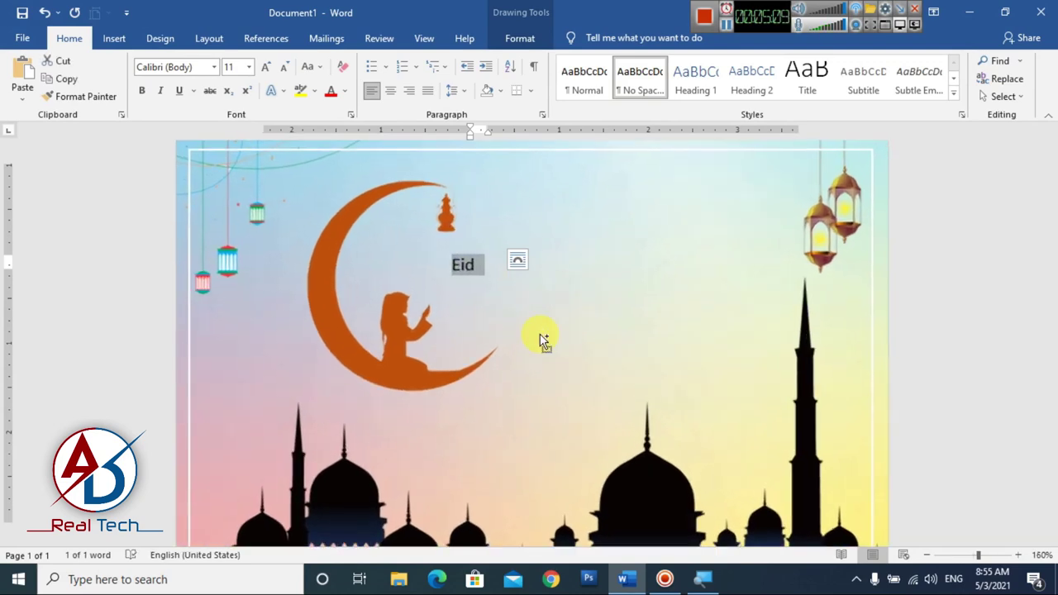
Step: Set Eid to Alhambra 26 pt and move it up beside the lantern
left_click(212, 69)
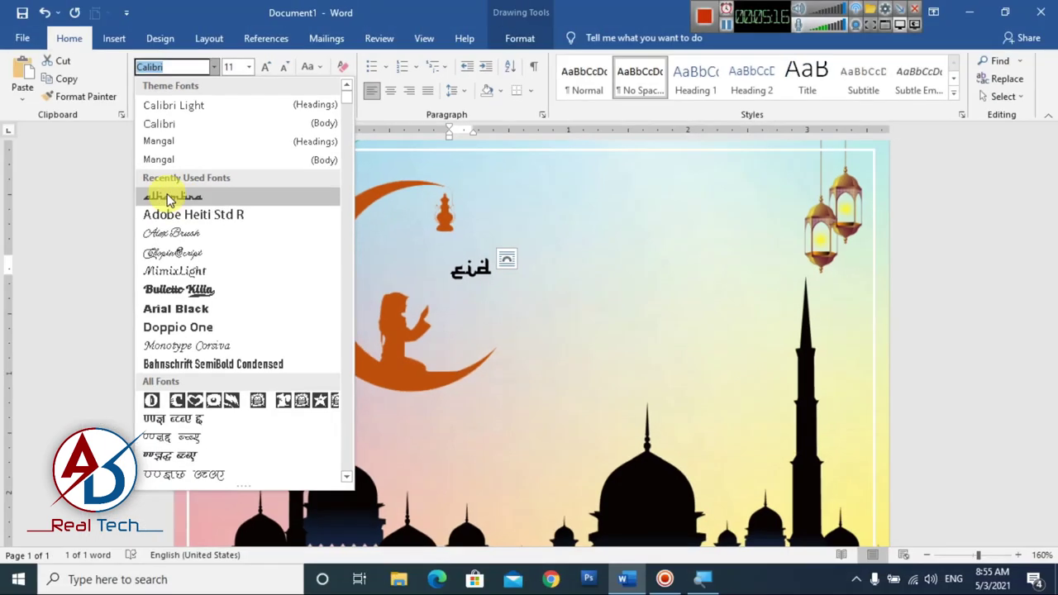
left_click(153, 191)
left_click(266, 67)
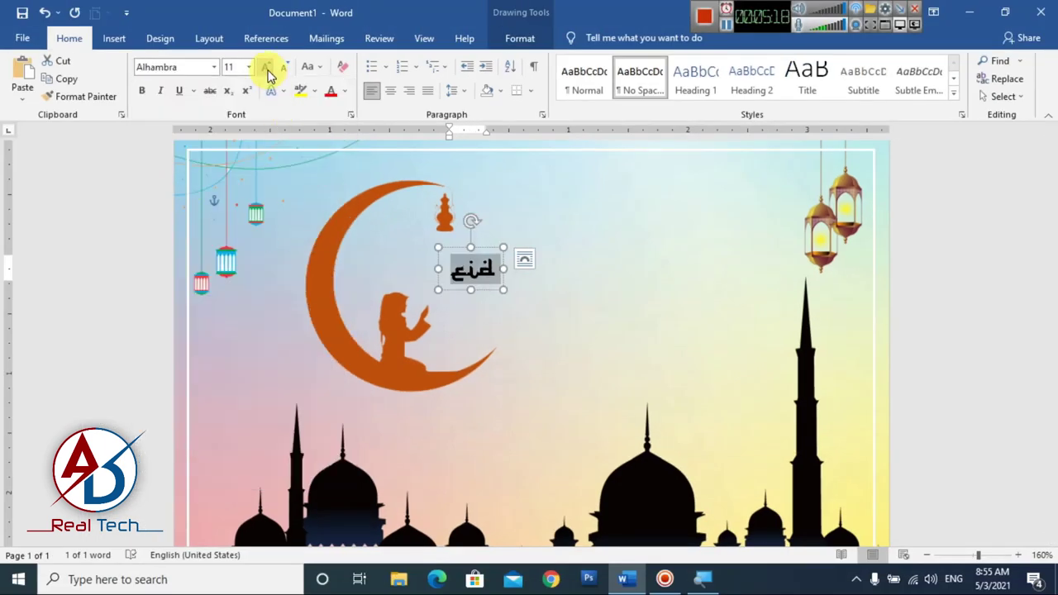
double_click(266, 67)
double_click(266, 67)
double_click(266, 67)
left_click(266, 67)
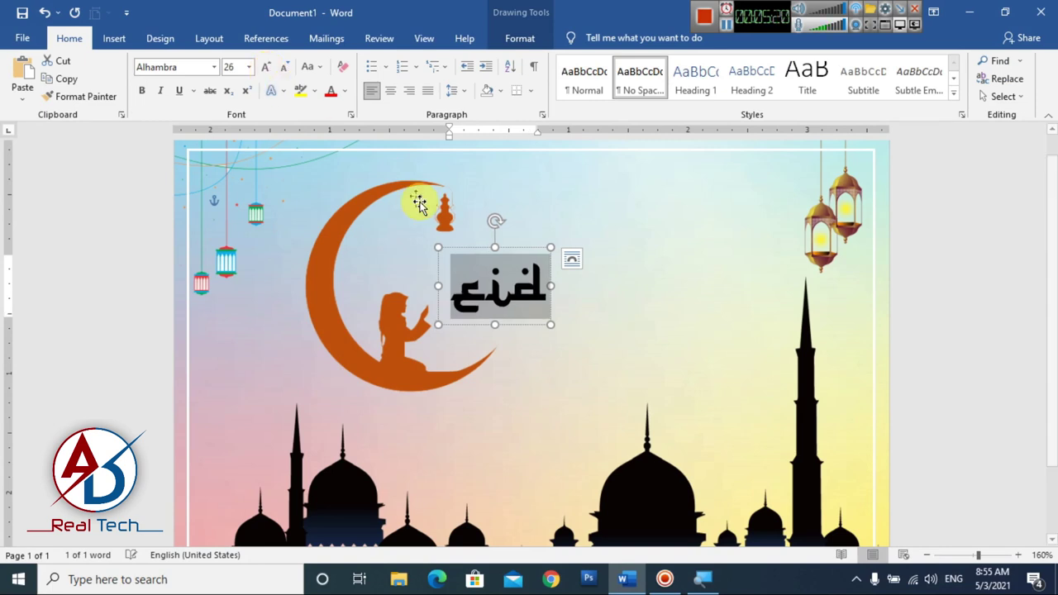
left_click_drag(450, 243, 441, 204)
Step: Duplicate the Eid box below it, change the text to 'Mubarak' at 36 pt, and position it
left_click(497, 261)
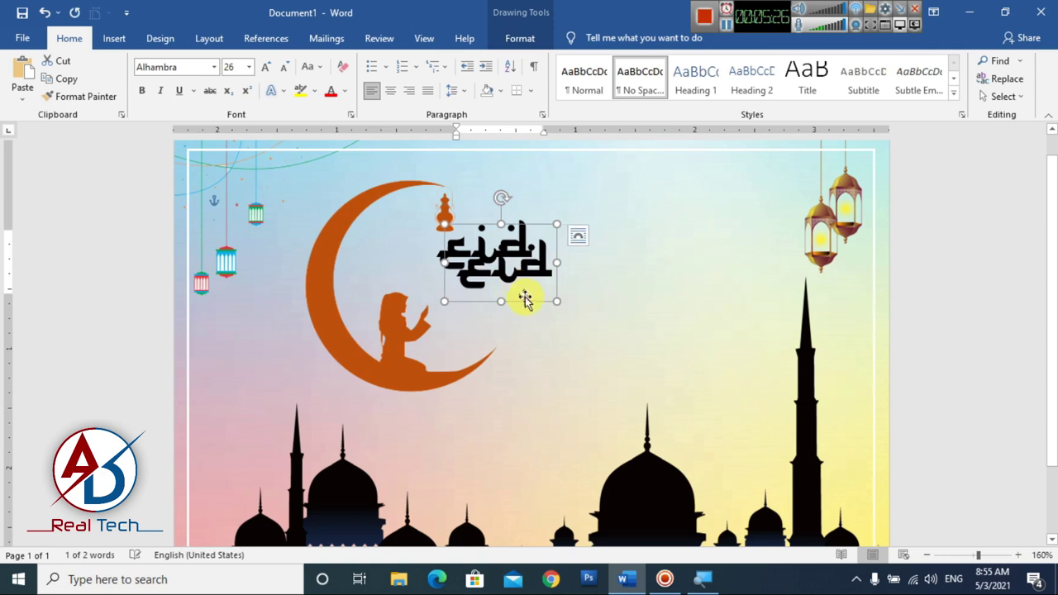
left_click_drag(512, 289, 533, 291)
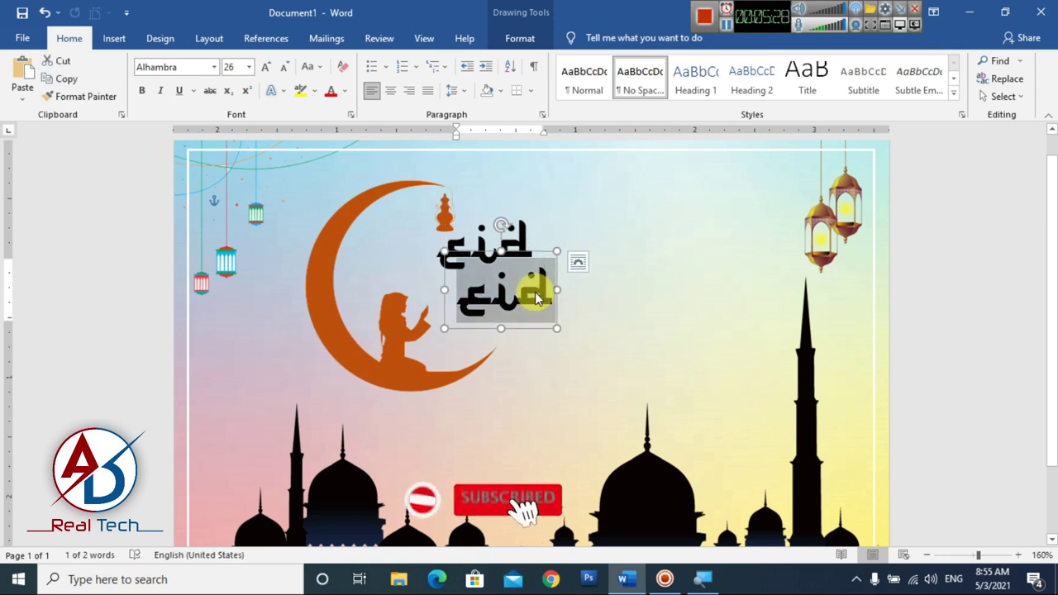
type("Muba")
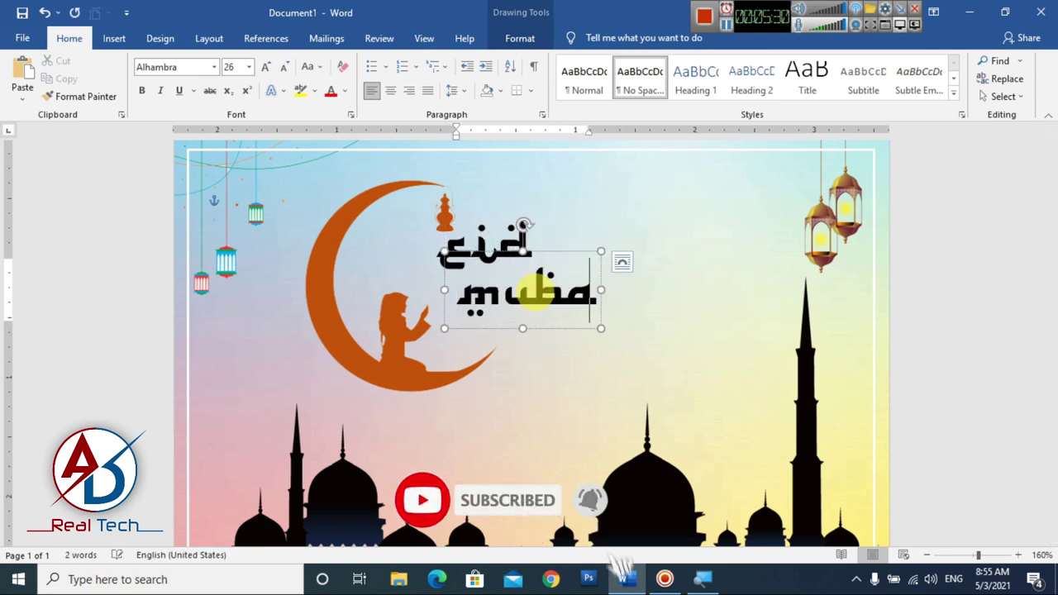
type("rak")
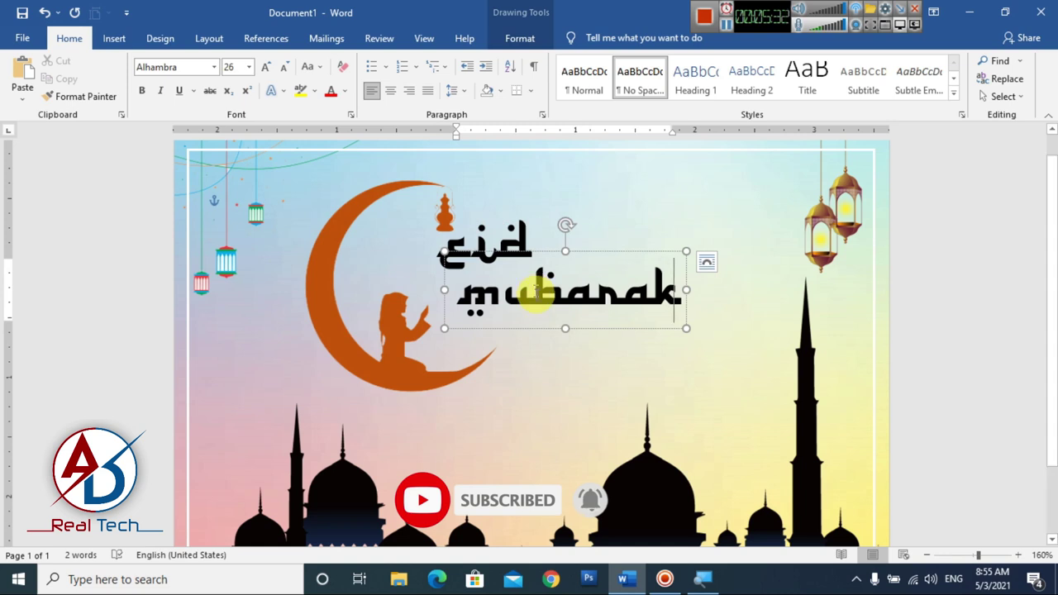
key("ctrl+a")
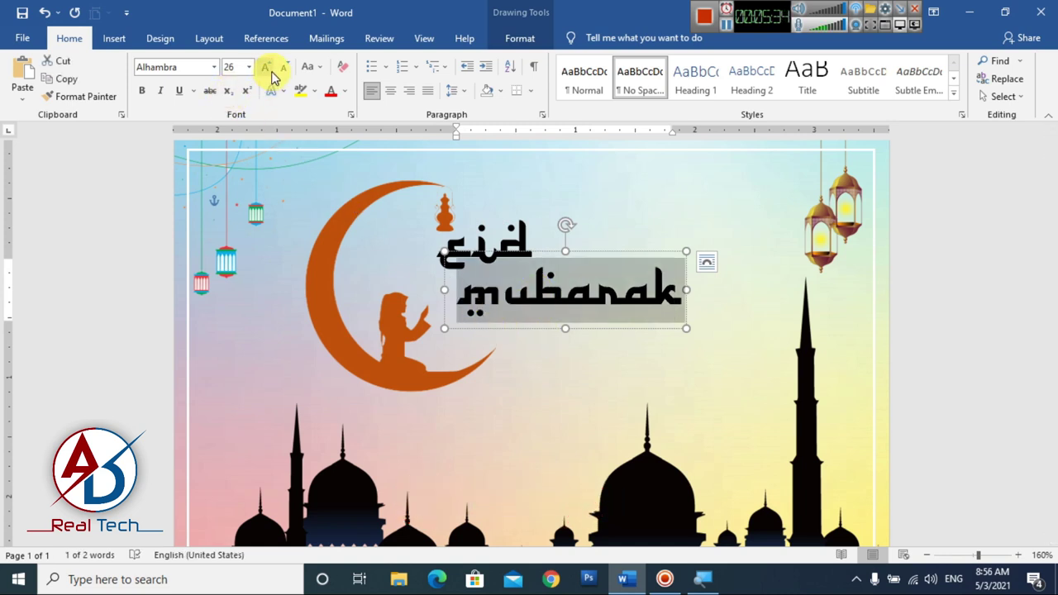
left_click(266, 68)
left_click(266, 68)
left_click_drag(629, 258, 606, 241)
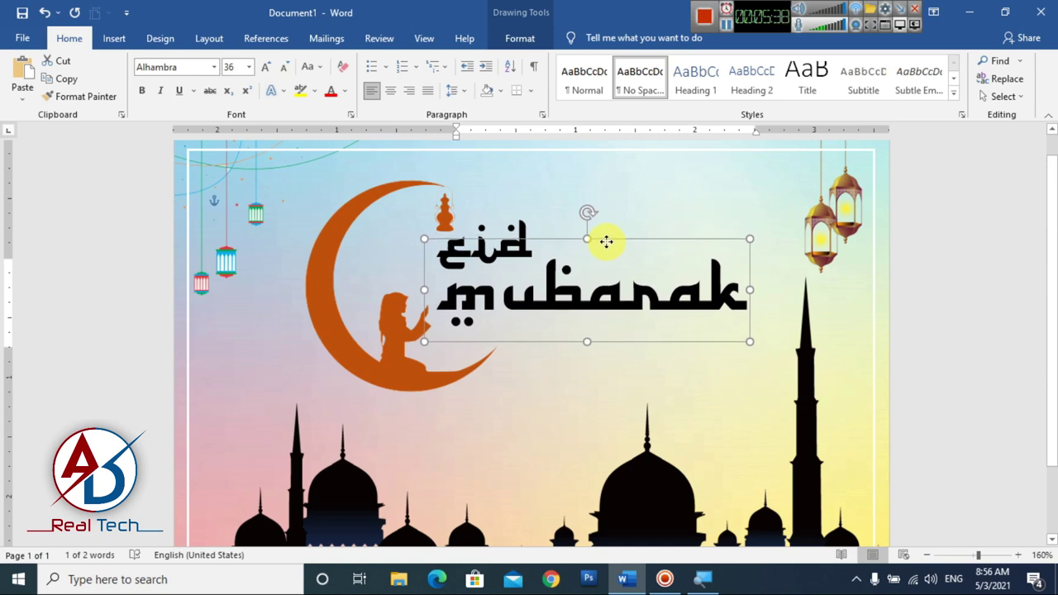
left_click(831, 323)
scroll(831, 323, "down", 7, "ctrl")
scroll(857, 353, "down", 2, "ctrl")
scroll(826, 352, "up", 2, "ctrl")
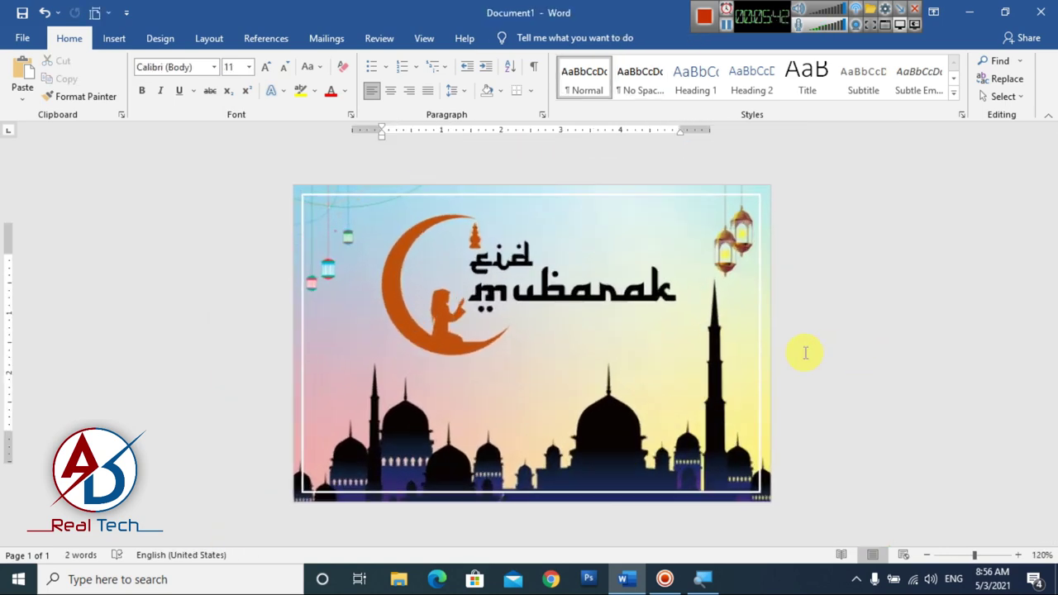
scroll(805, 352, "up", 6, "ctrl")
double_click(600, 308)
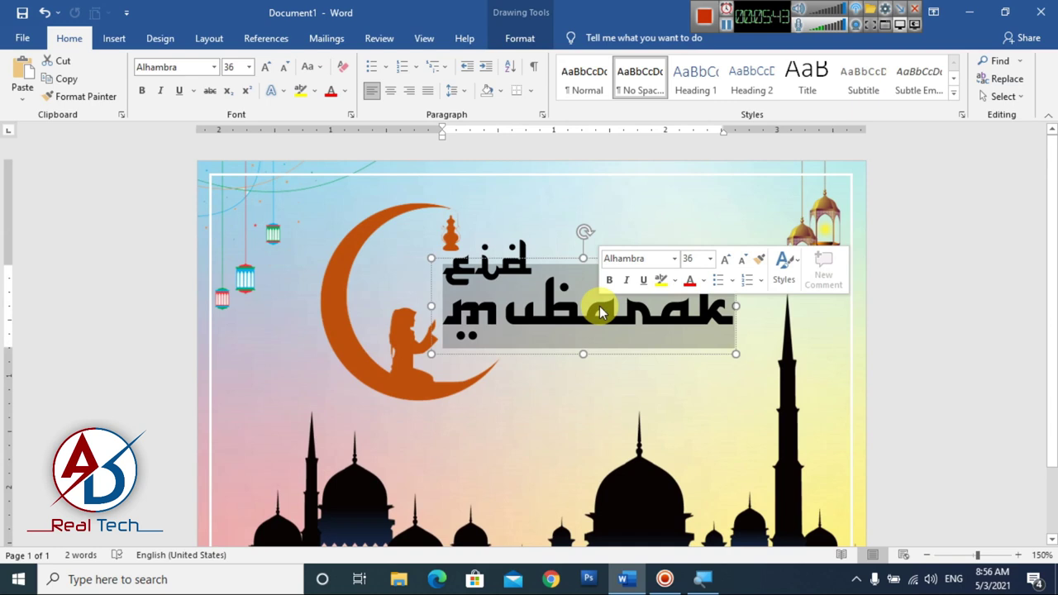
Step: Switch Mubarak's text fill to a gradient and make its first stop red
left_click(504, 39)
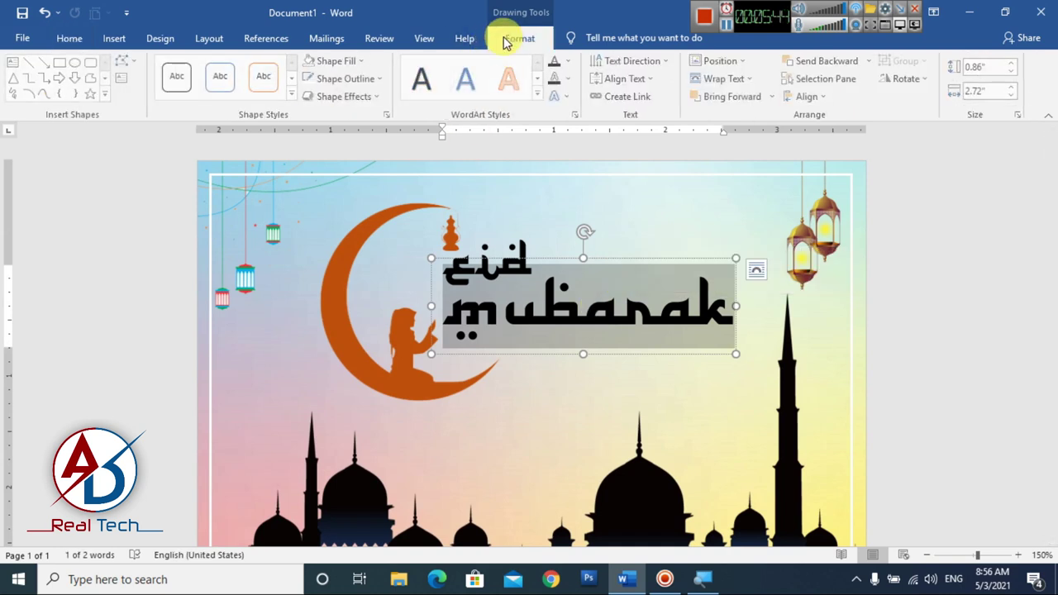
left_click(569, 61)
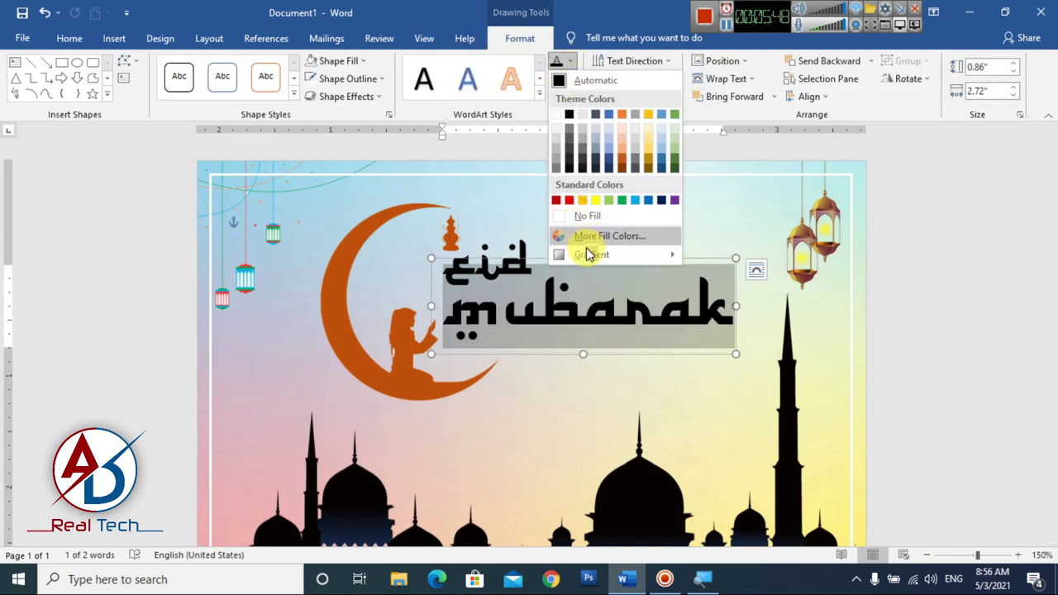
mouse_move(592, 254)
left_click(776, 427)
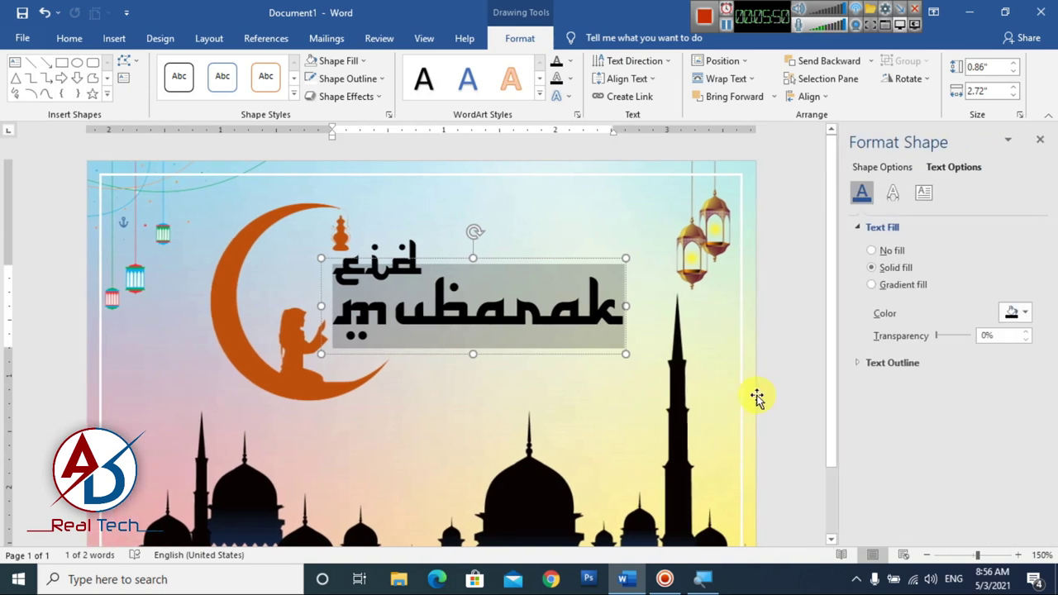
left_click(909, 285)
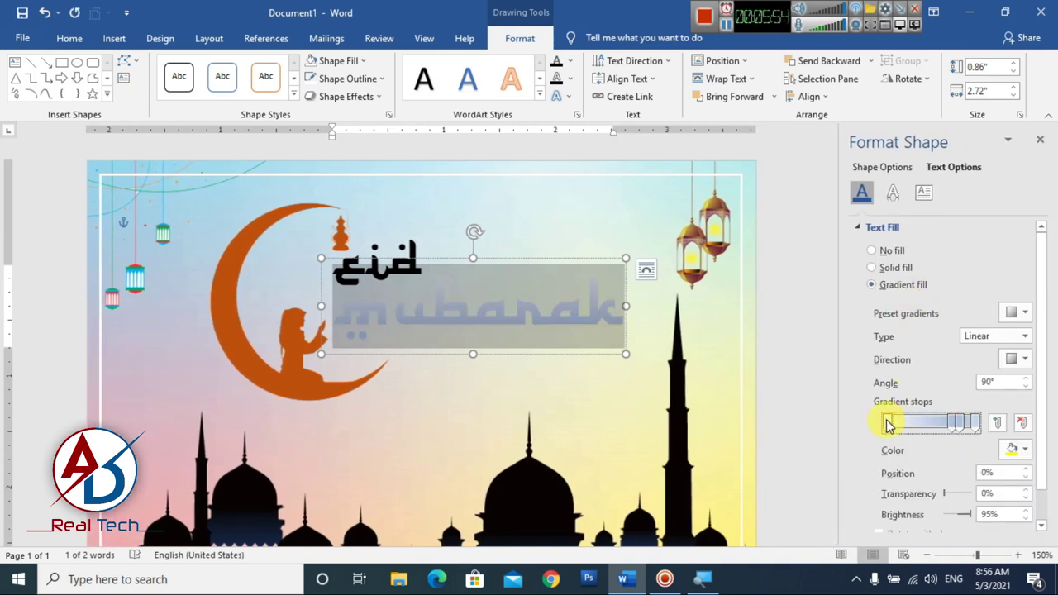
left_click_drag(887, 424, 920, 424)
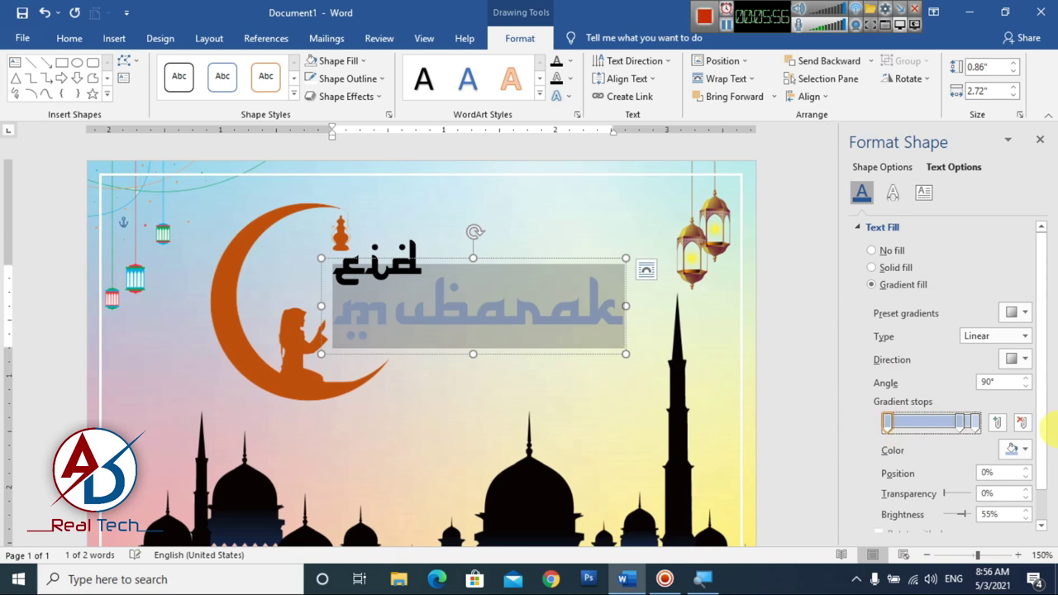
left_click_drag(960, 424, 851, 430)
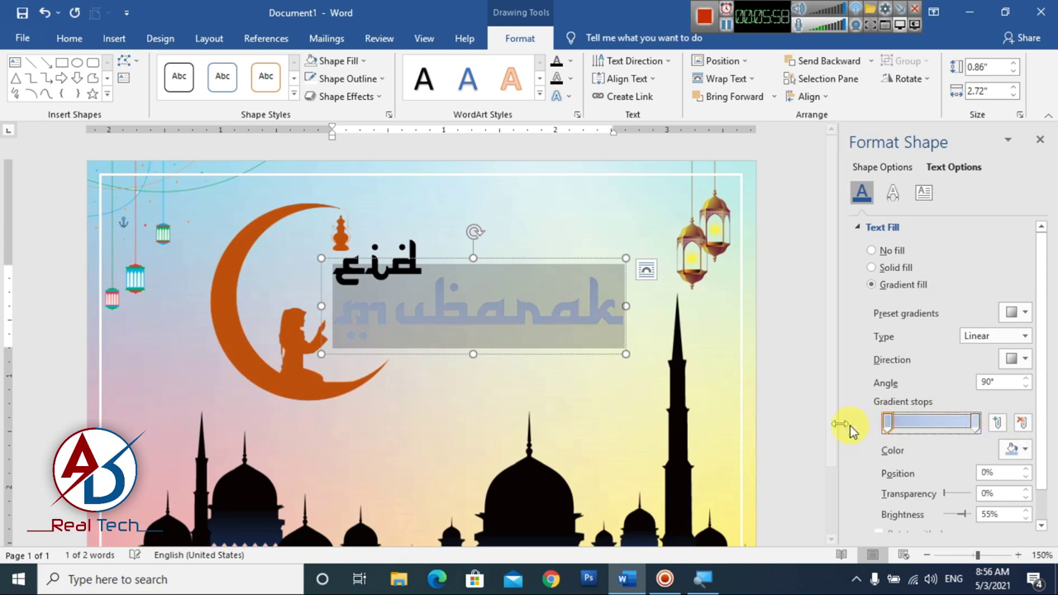
left_click(1023, 450)
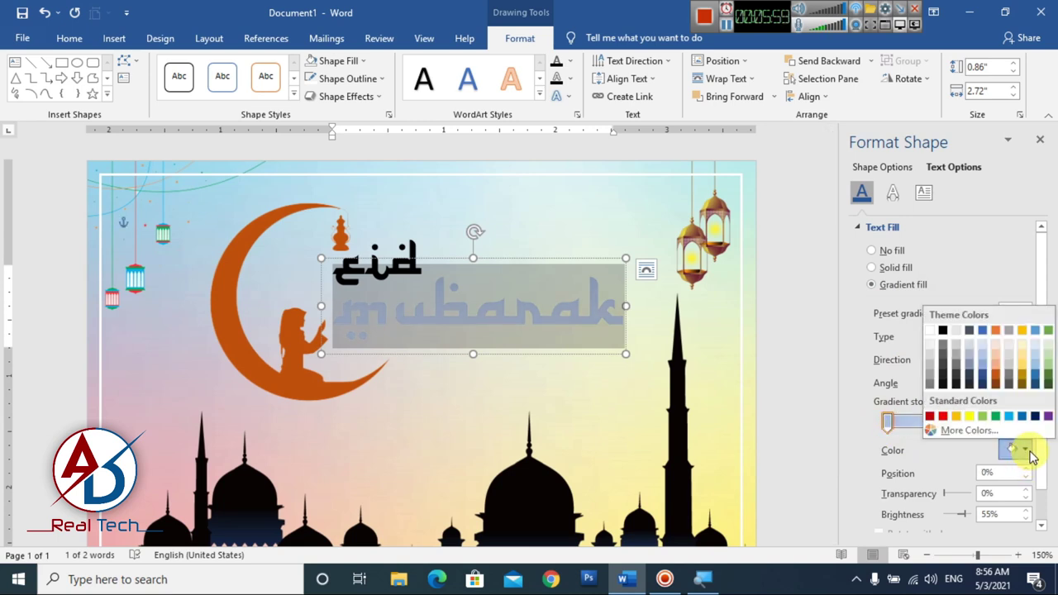
left_click(949, 418)
Step: Add a dark blue middle stop at 52% and a yellow end stop at 86%
left_click(933, 423)
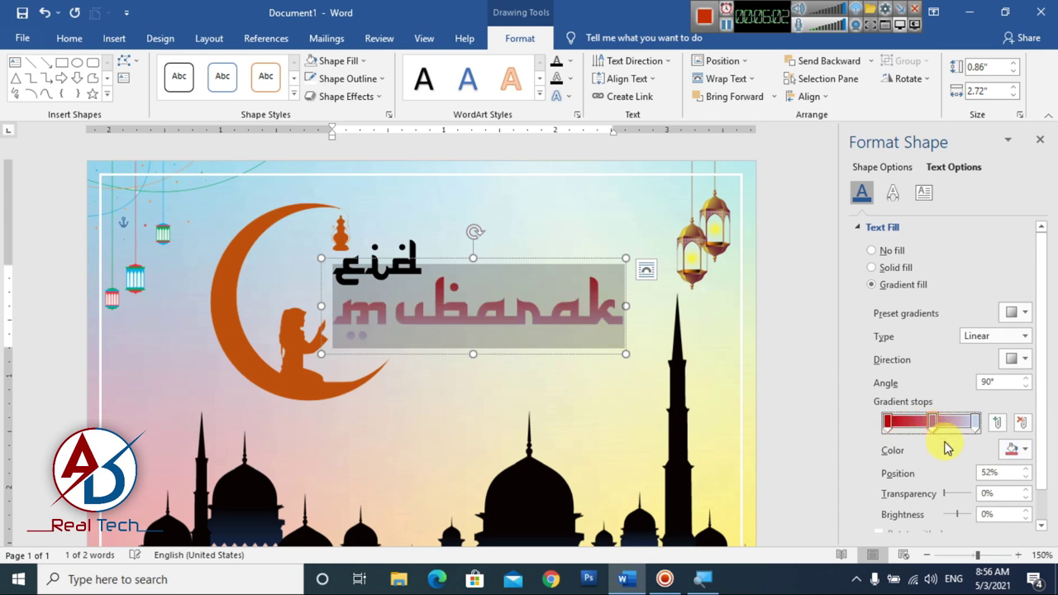
left_click(1025, 450)
left_click(1034, 420)
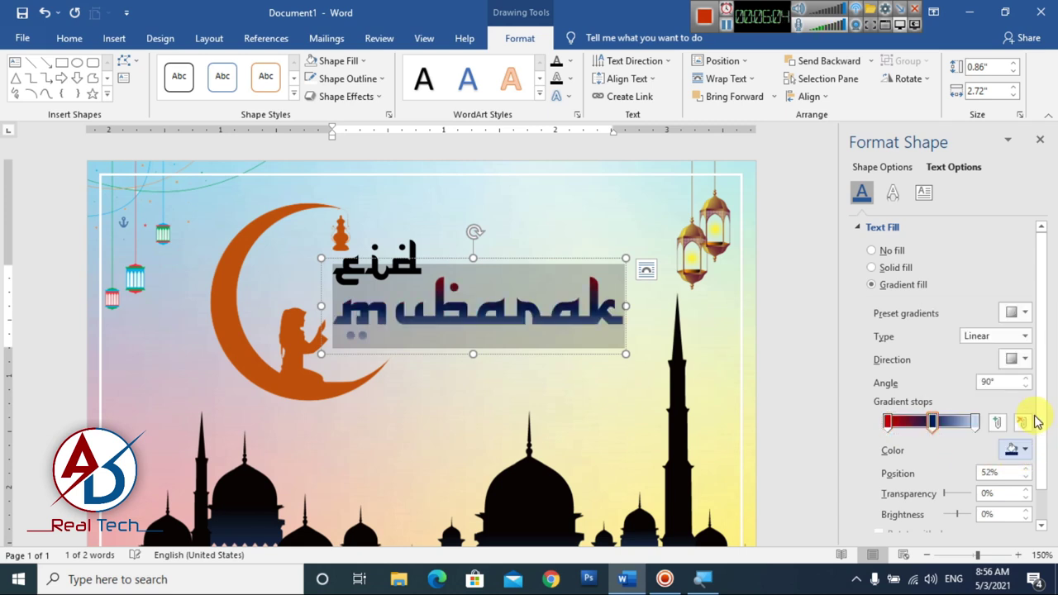
left_click(974, 425)
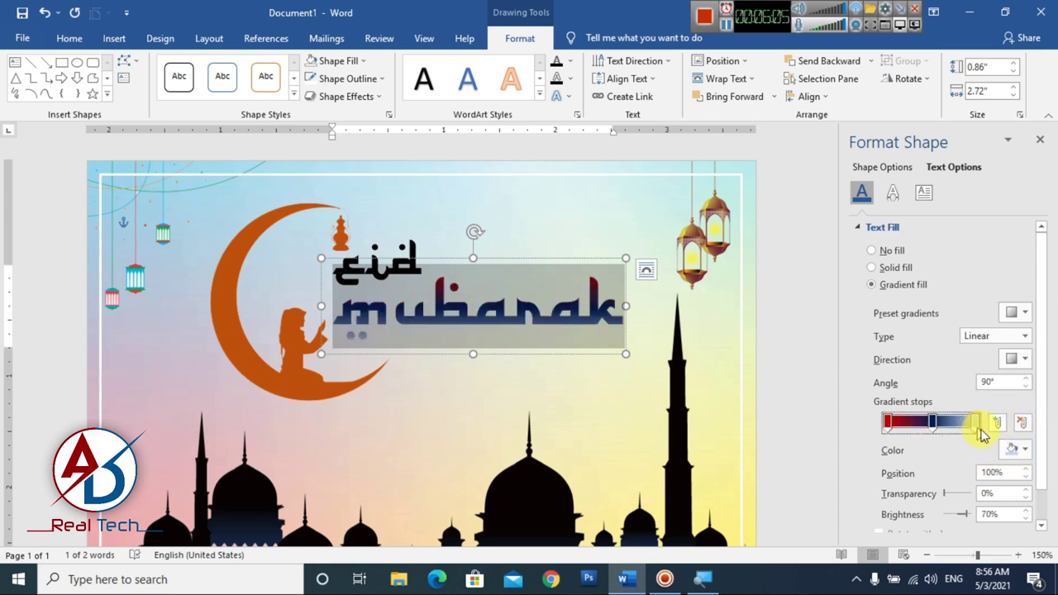
left_click(1026, 451)
left_click(956, 416)
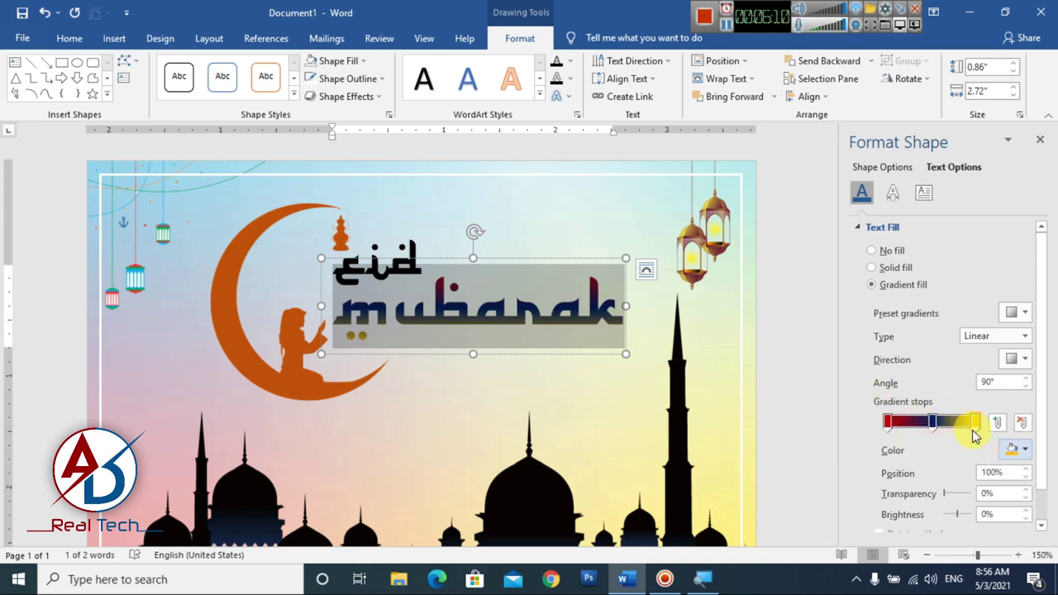
left_click_drag(968, 423, 963, 423)
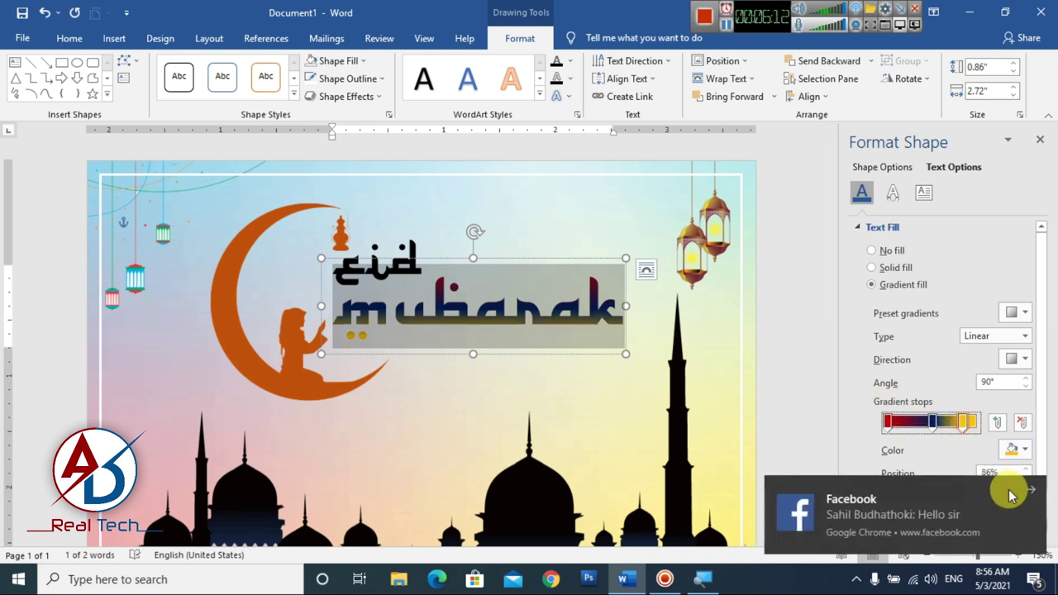
left_click(894, 425)
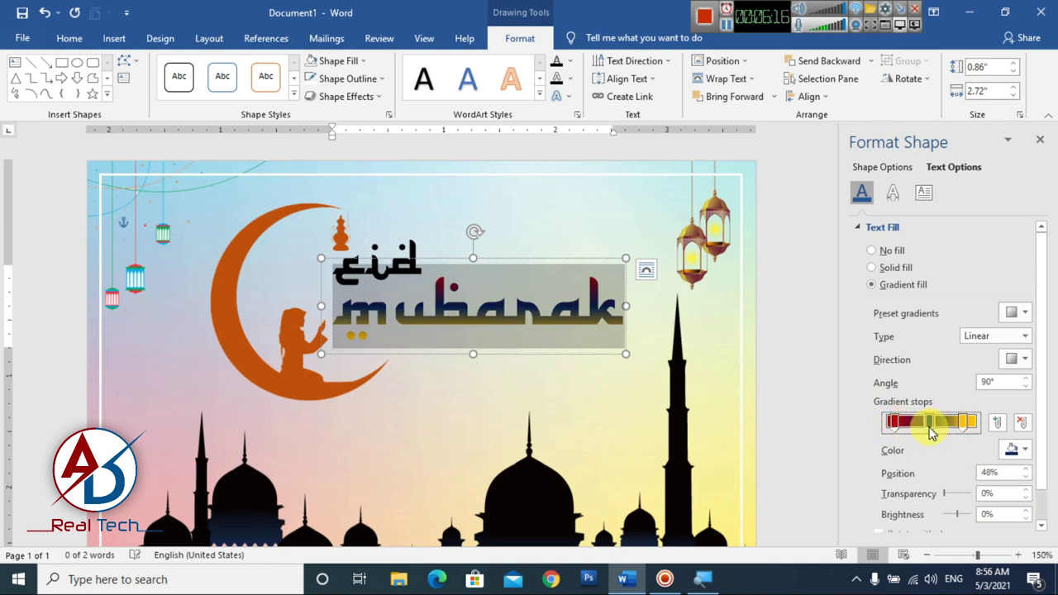
left_click(1039, 143)
left_click(934, 319)
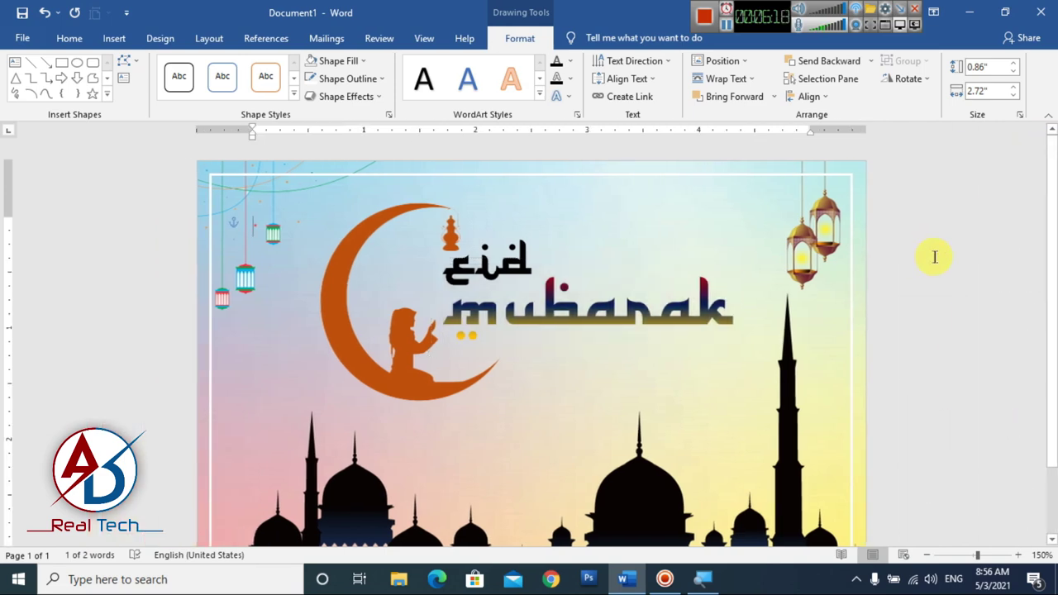
scroll(716, 351, "up", 2, "ctrl")
scroll(716, 355, "down", 6, "ctrl")
scroll(716, 359, "down", 3, "ctrl")
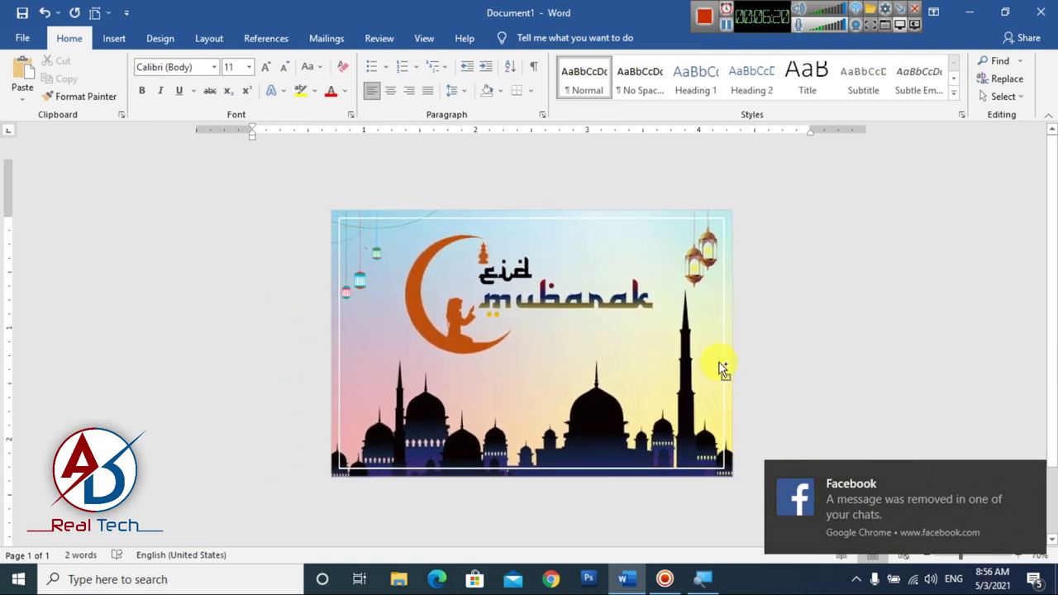
scroll(719, 366, "up", 2, "ctrl")
left_click(1031, 474)
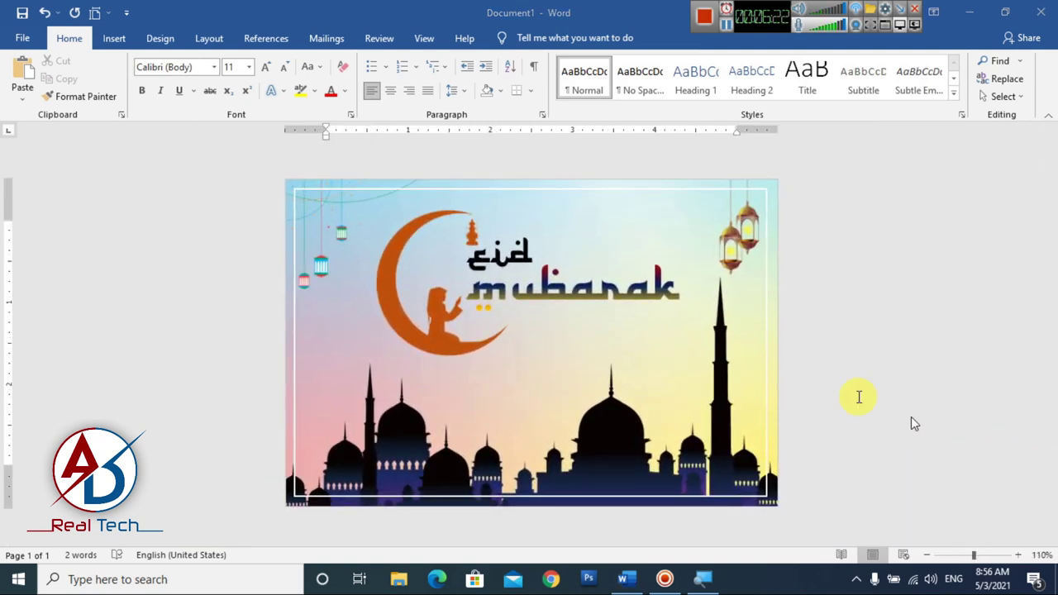
left_click(506, 257)
Step: Give Eid a red, green and yellow gradient fill by making the middle stop green
left_click(516, 248)
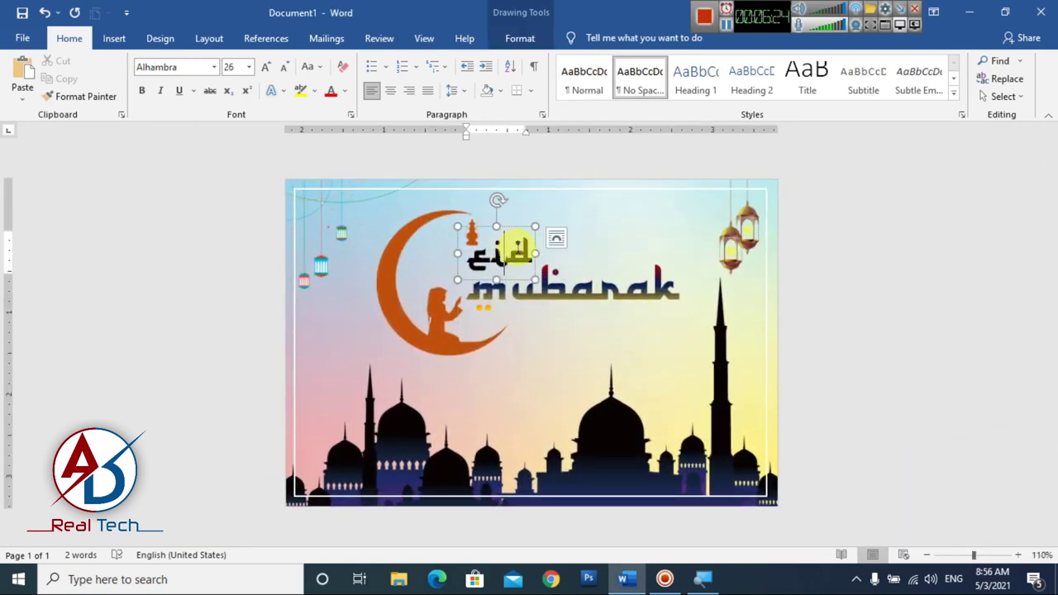
double_click(517, 254)
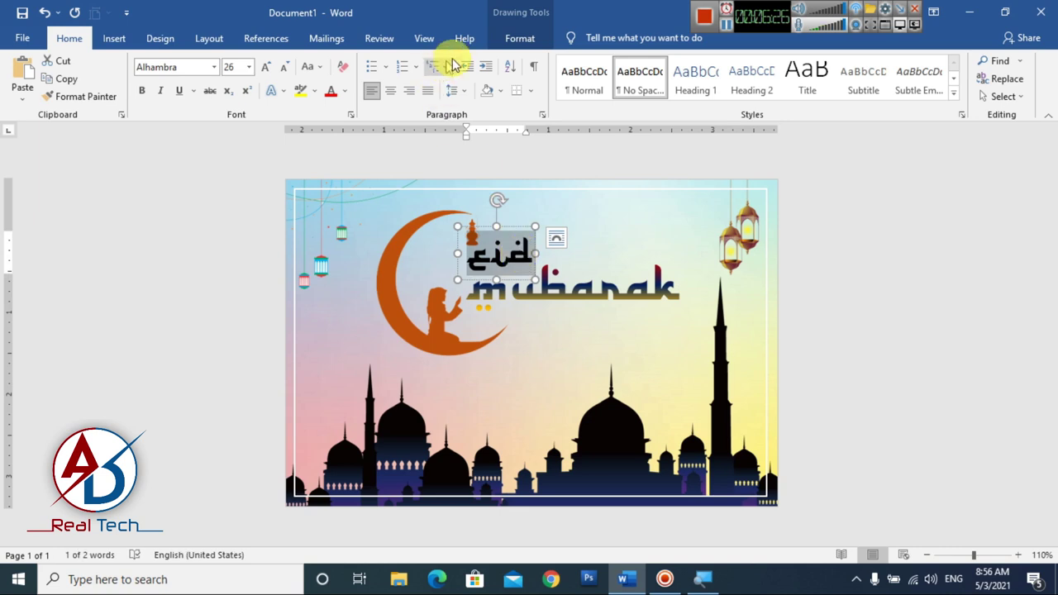
left_click(516, 39)
left_click(567, 62)
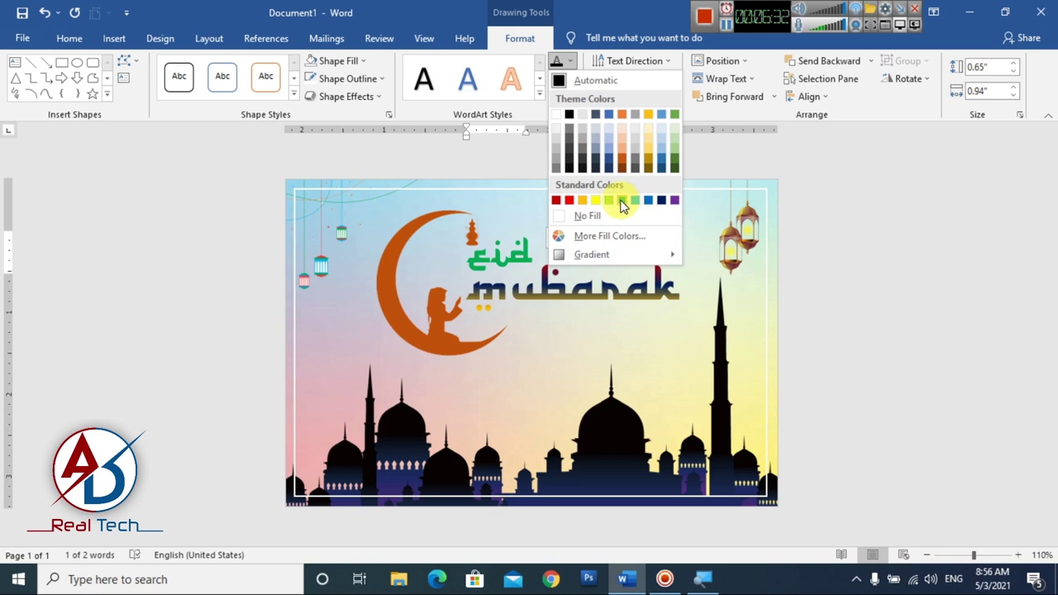
left_click(621, 205)
left_click(570, 61)
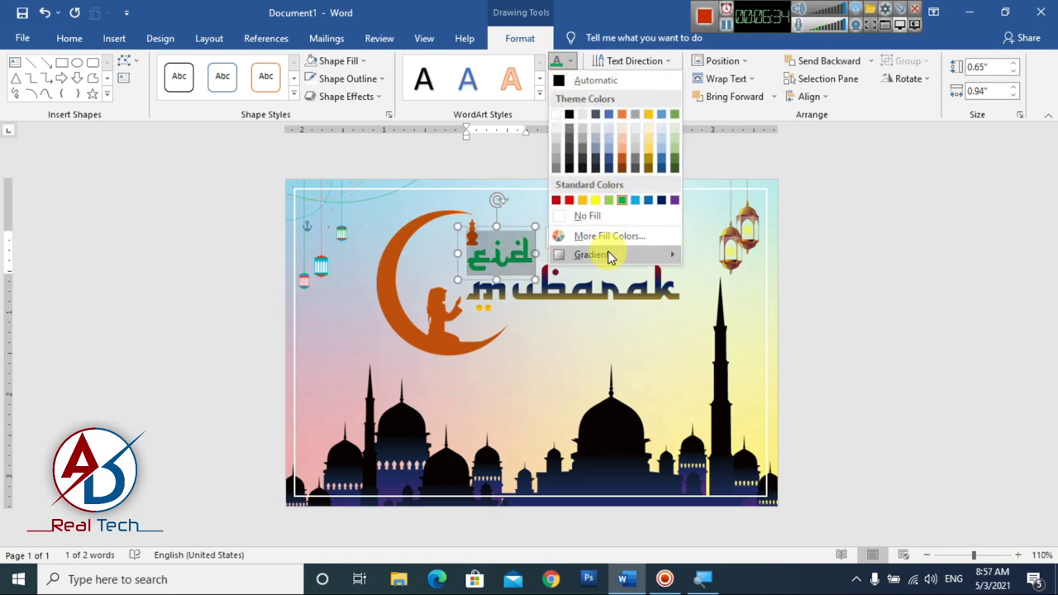
mouse_move(592, 255)
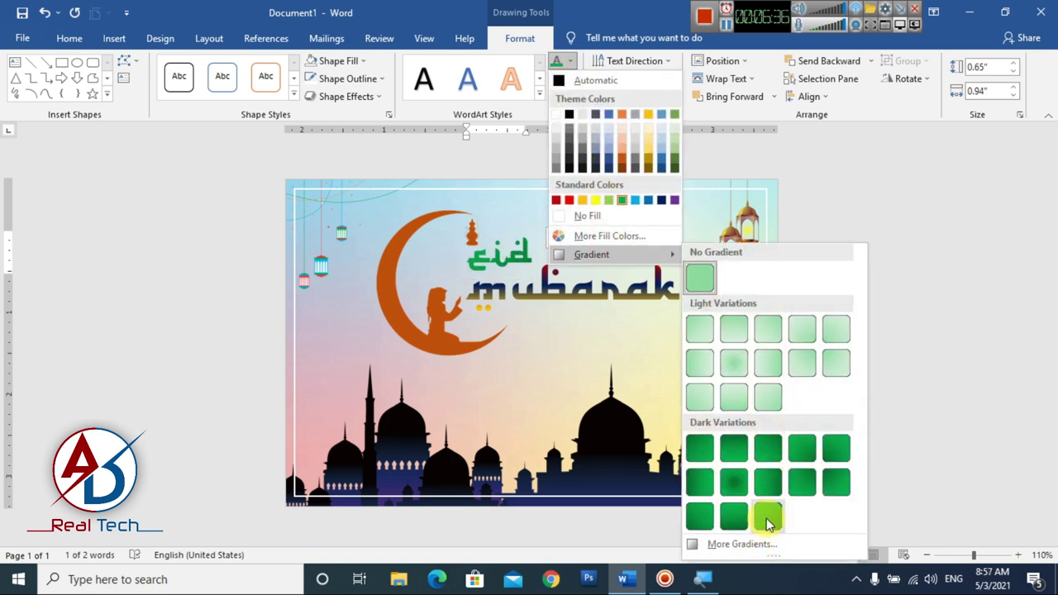
left_click(755, 544)
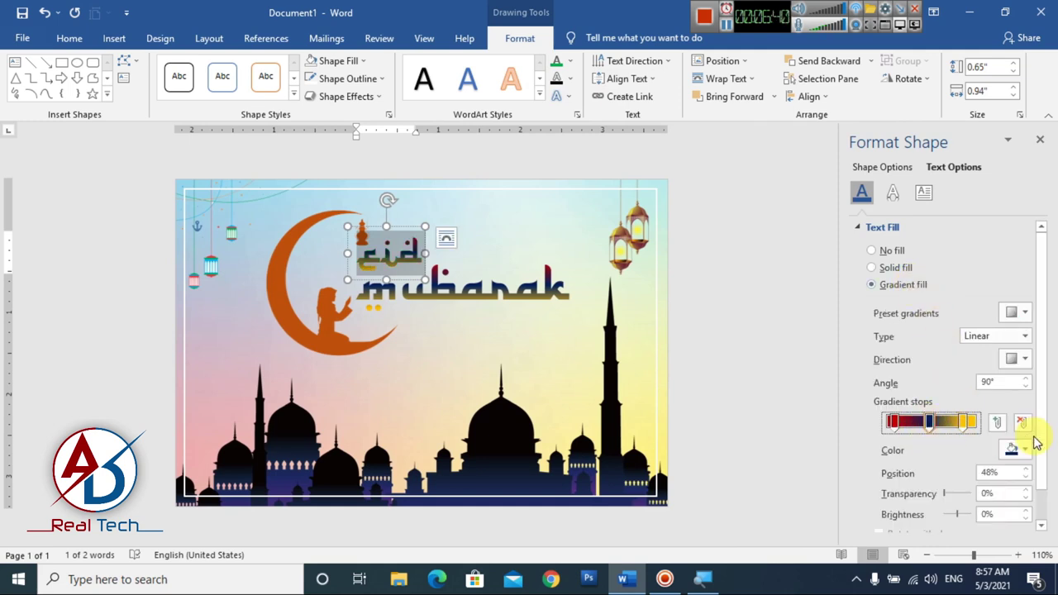
left_click(1018, 450)
left_click(996, 421)
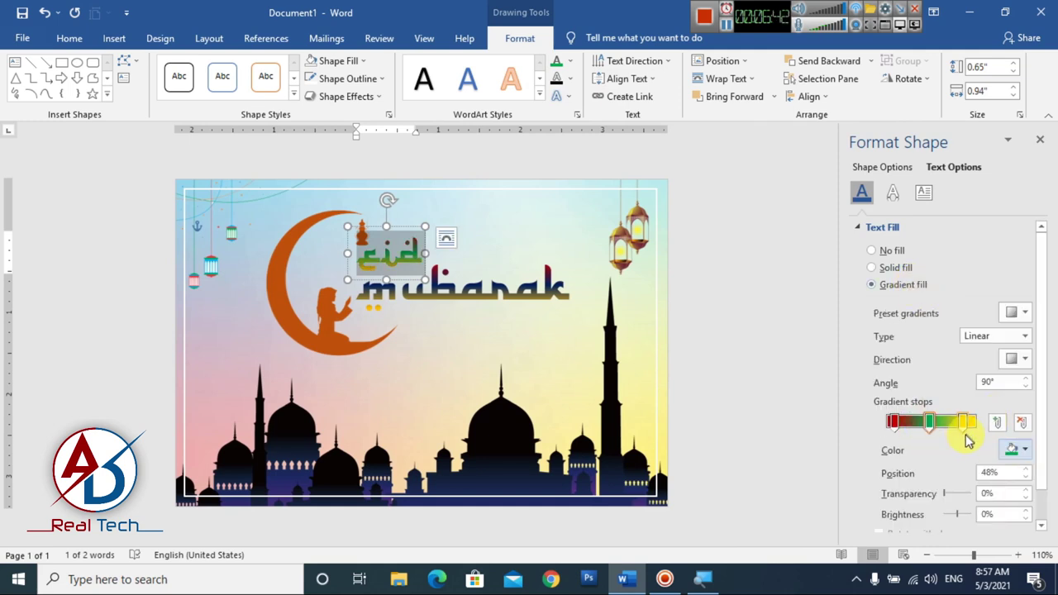
left_click(1040, 140)
left_click(661, 307)
scroll(661, 314, "up", 2, "ctrl")
Step: Enlarge Eid to 28 pt and nudge it to sit just above Mubarak
scroll(661, 319, "up", 2, "ctrl")
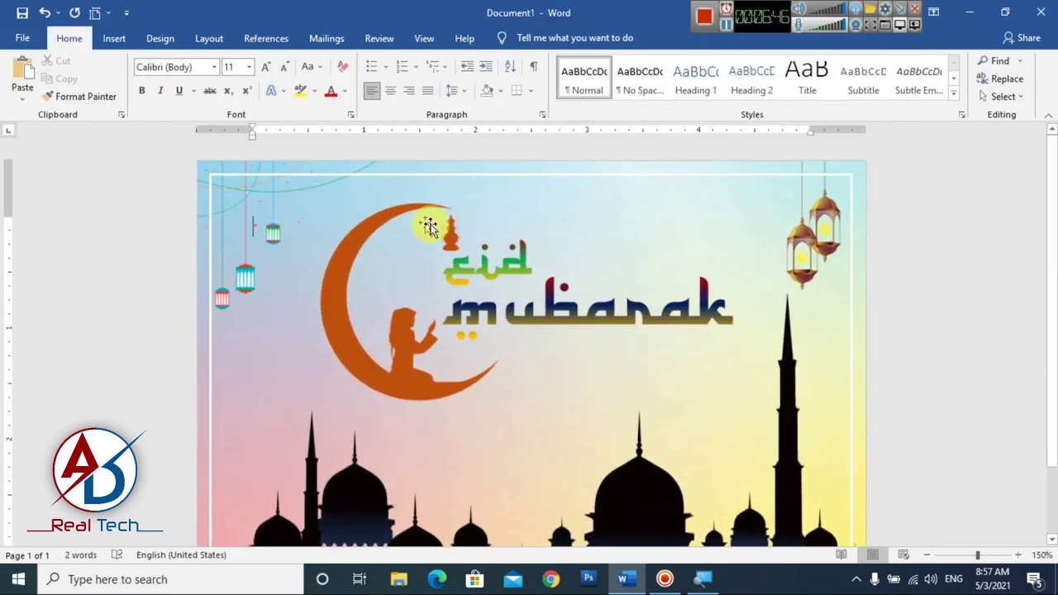
left_click(478, 262)
left_click(515, 233)
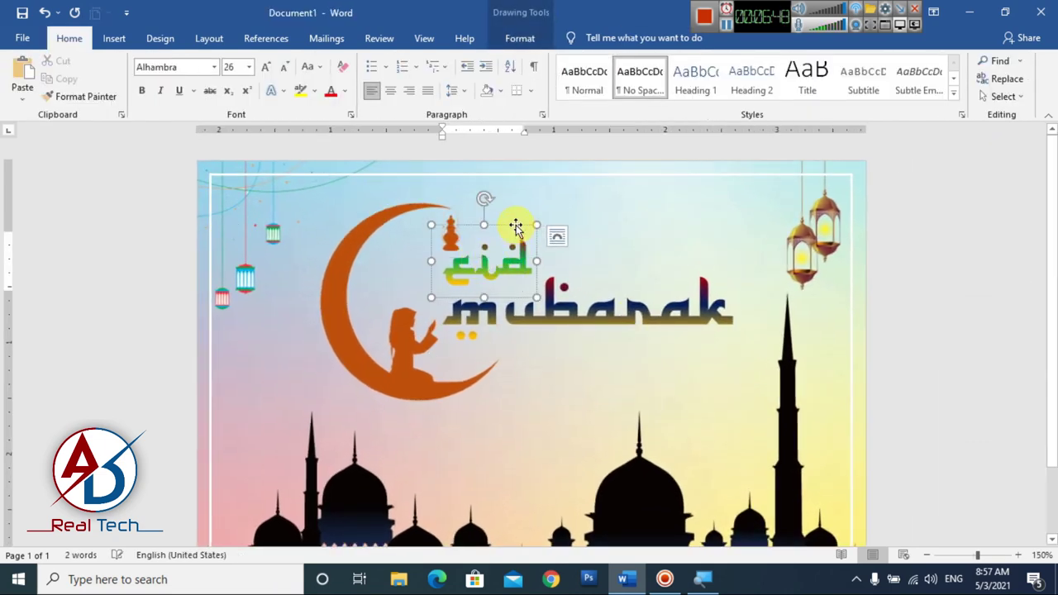
left_click_drag(515, 226, 494, 235)
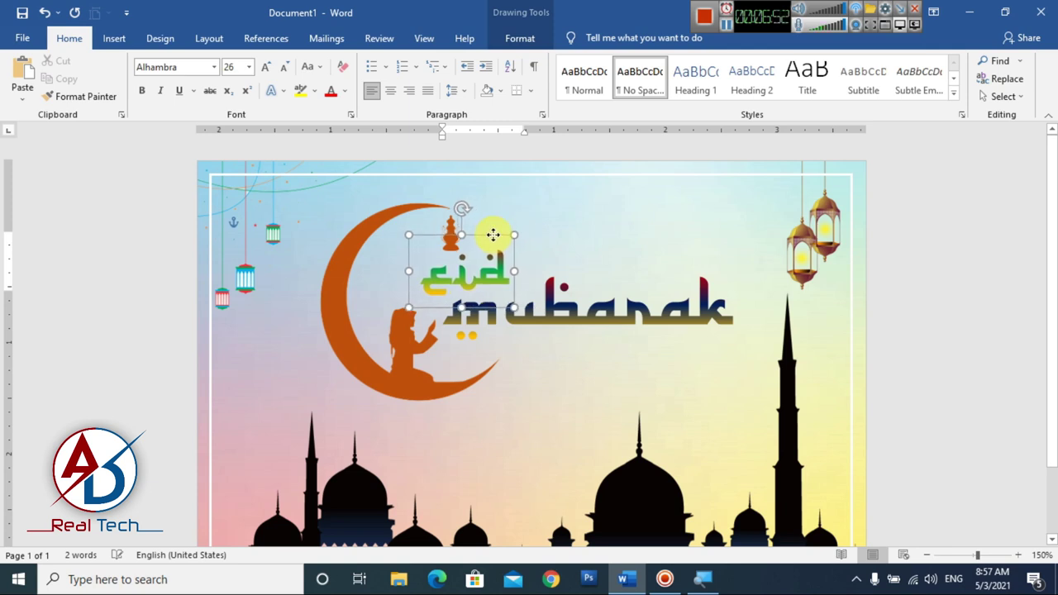
left_click(266, 66)
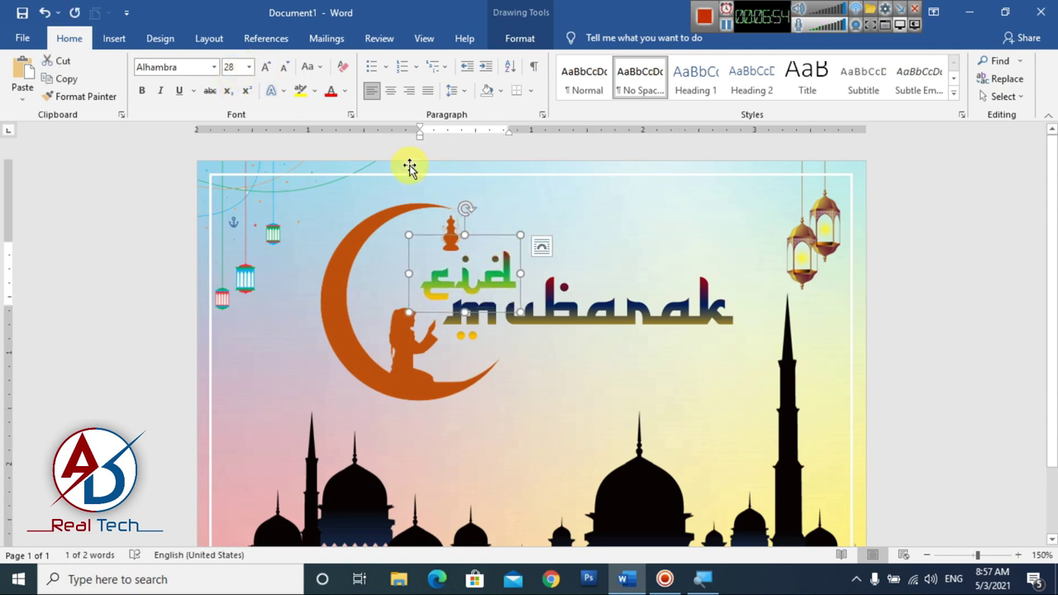
left_click_drag(493, 237, 494, 232)
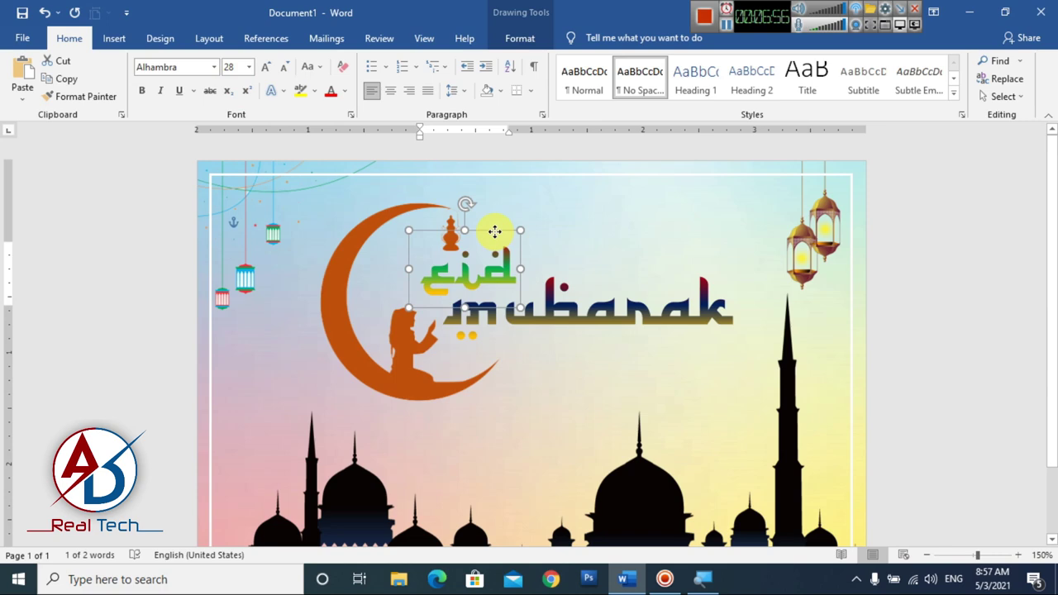
left_click(954, 364)
scroll(835, 340, "down", 5)
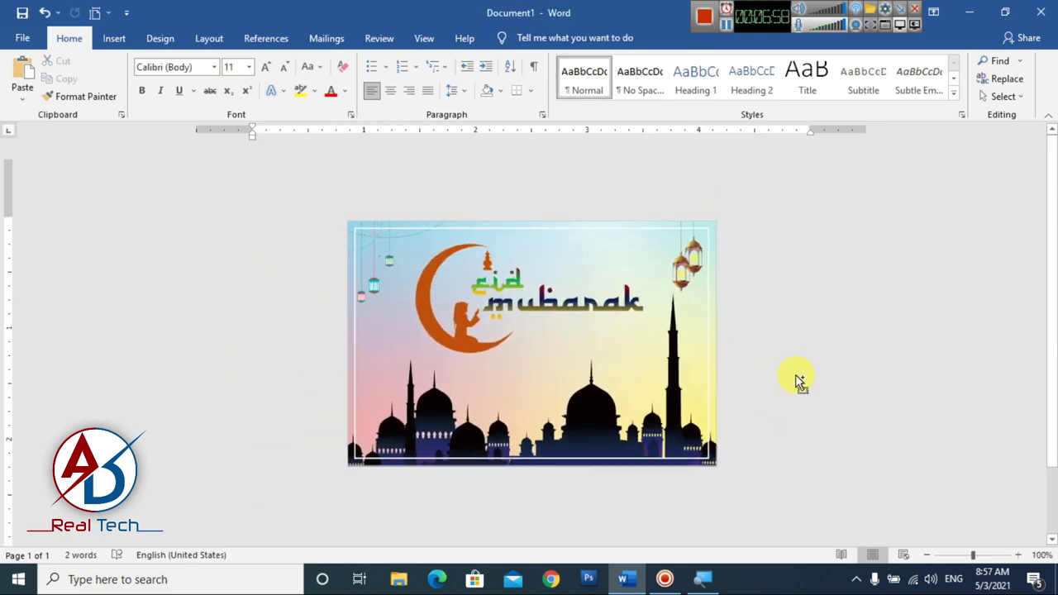
Step: Insert a No Spacing WordArt box below Mubarak and type '2021'
left_click(114, 38)
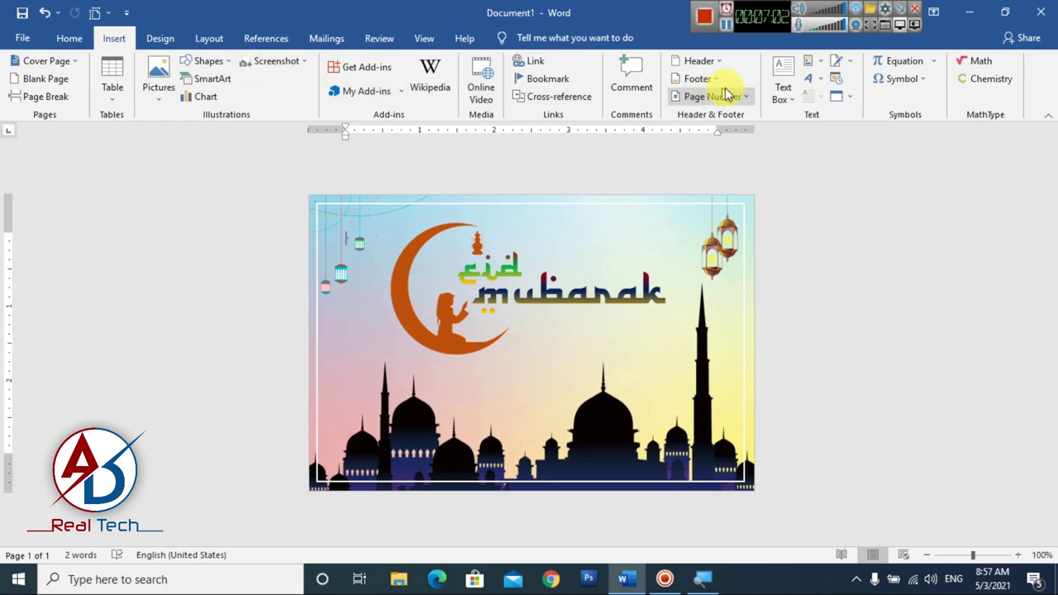
left_click(807, 79)
left_click(820, 109)
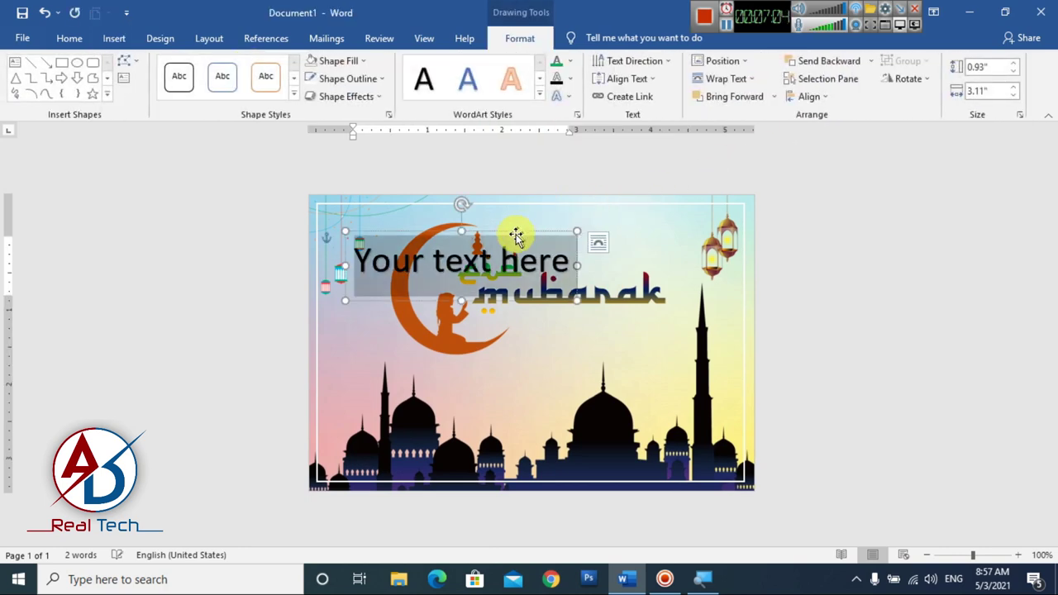
left_click_drag(515, 232, 576, 339)
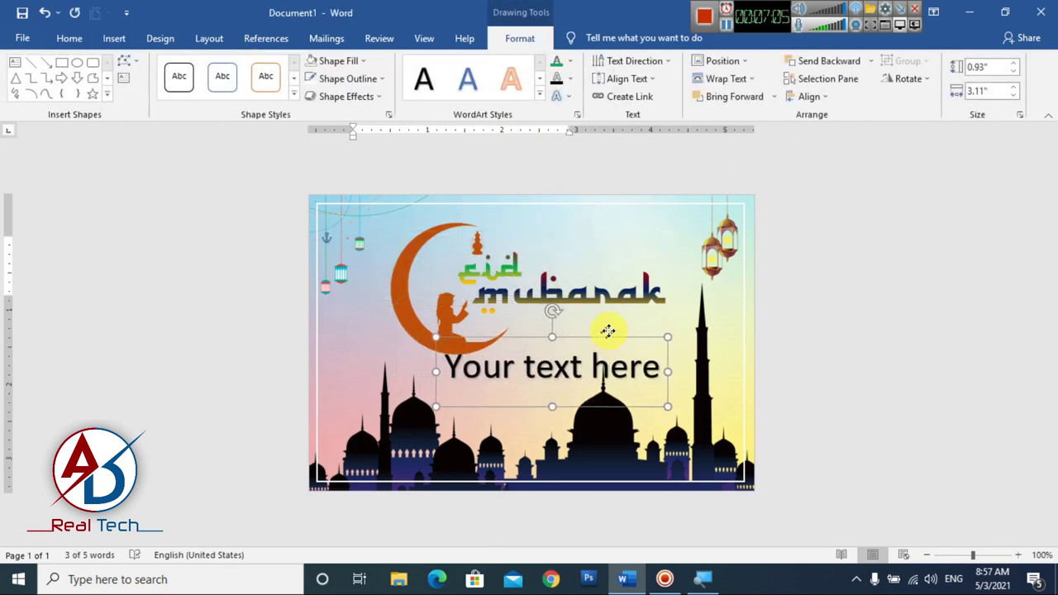
triple_click(562, 347)
left_click(69, 38)
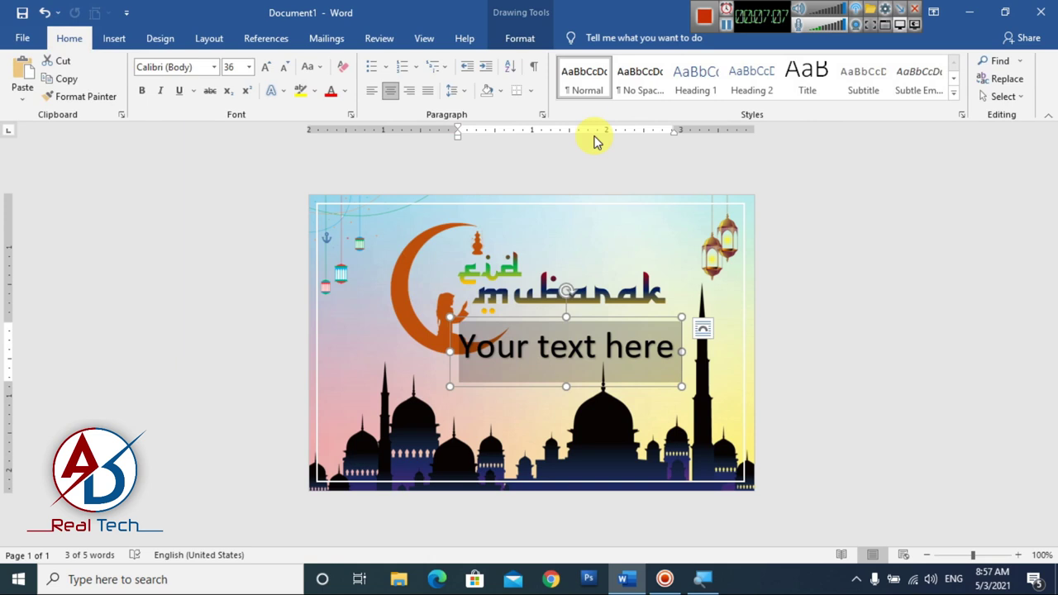
left_click(632, 82)
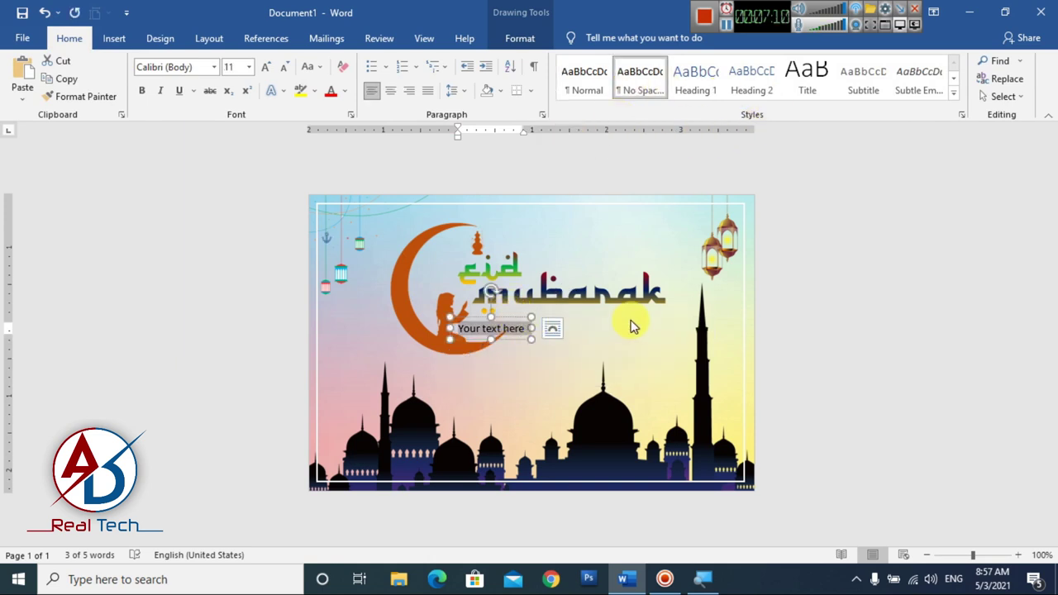
left_click_drag(514, 324, 608, 323)
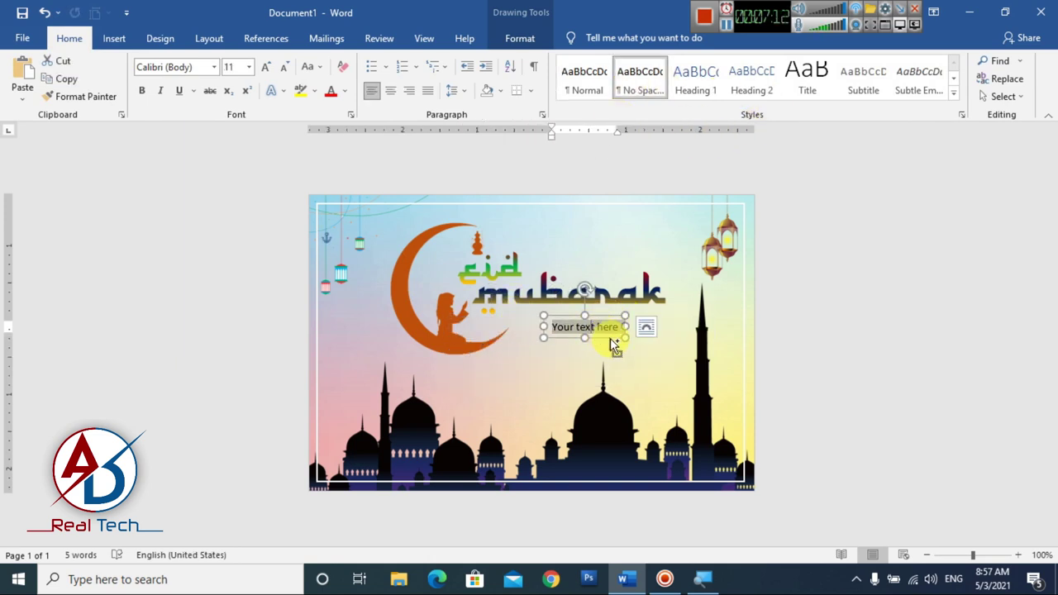
type("2021")
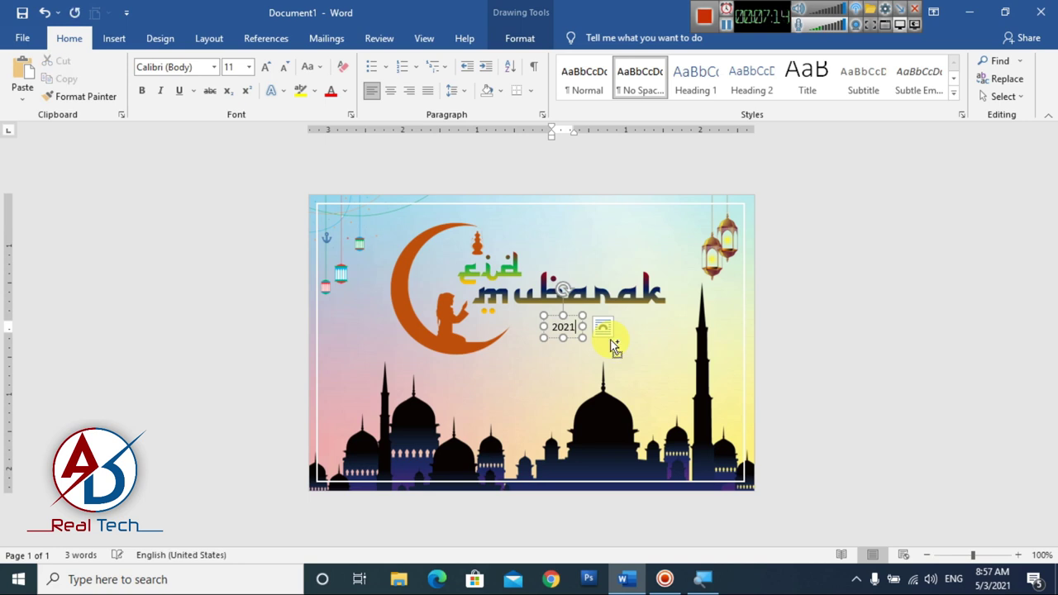
Step: Set 2021 to Alhambra 48 pt and move it up just under Mubarak
left_click(214, 67)
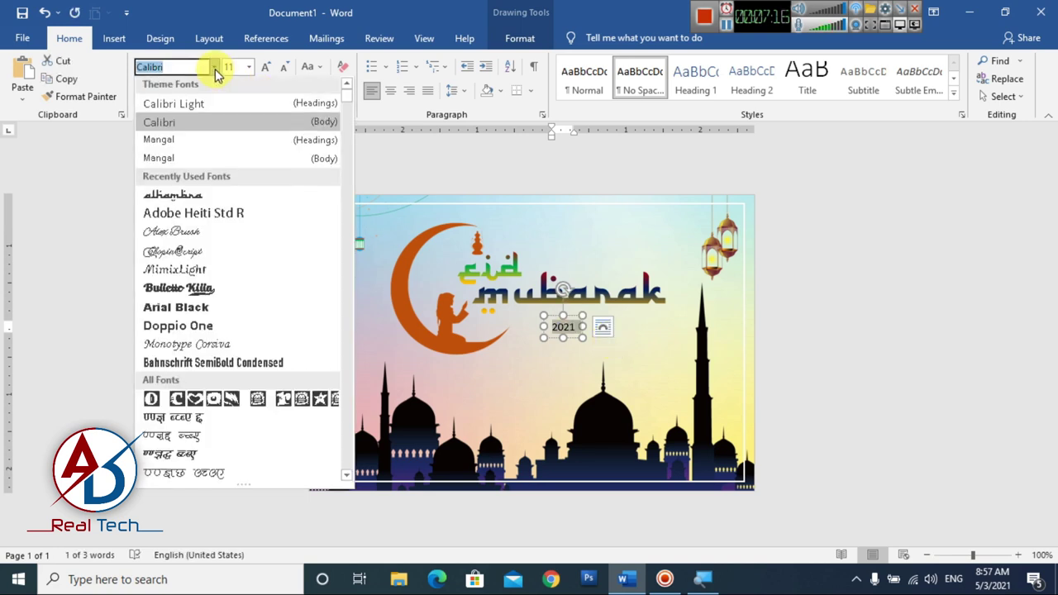
left_click(219, 197)
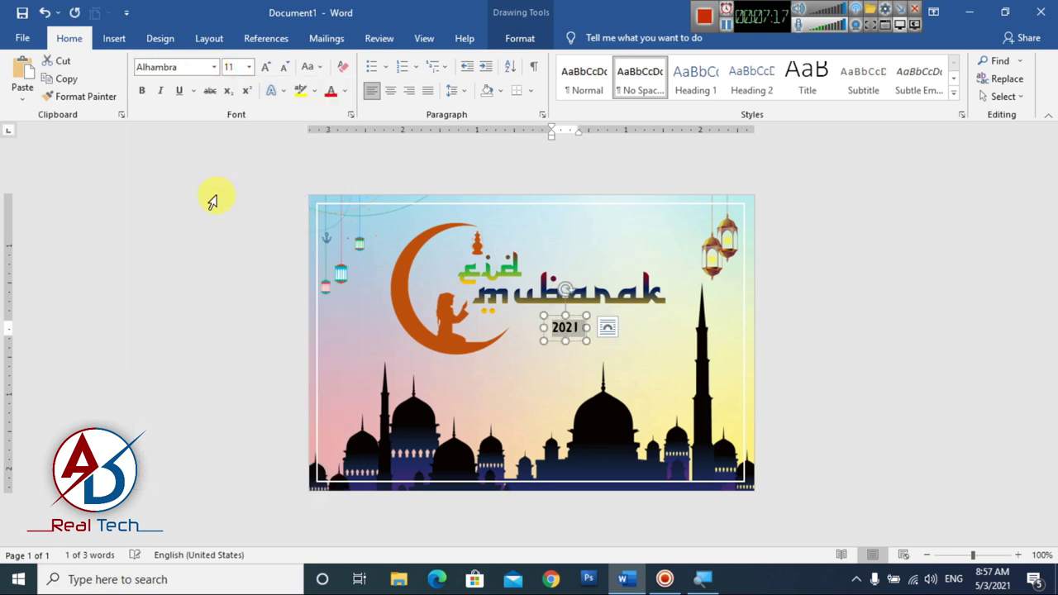
left_click(268, 69)
left_click(271, 72)
left_click(270, 72)
left_click(270, 72)
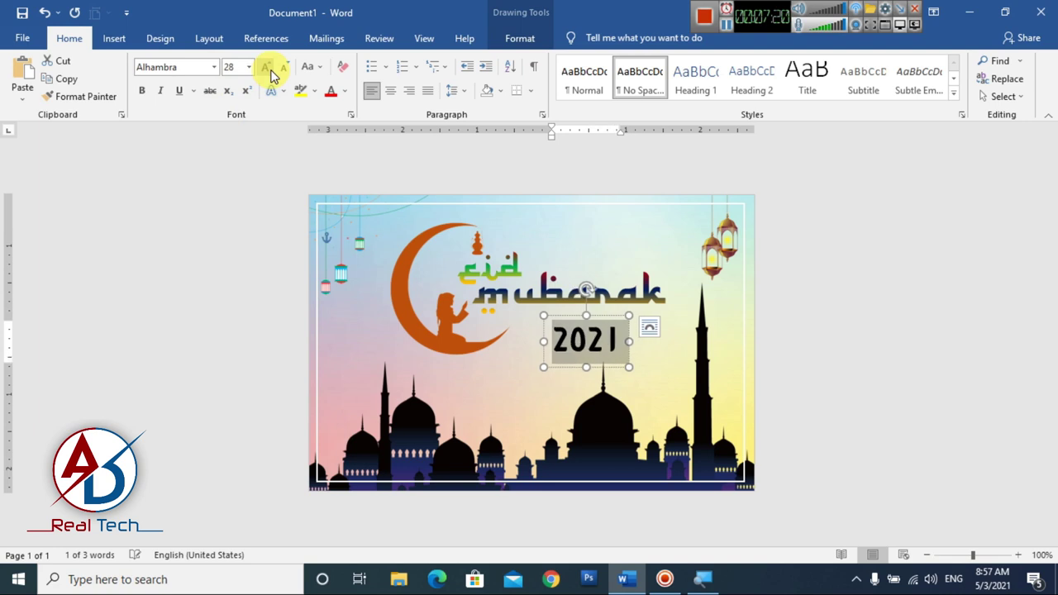
left_click(270, 72)
left_click_drag(637, 315, 635, 300)
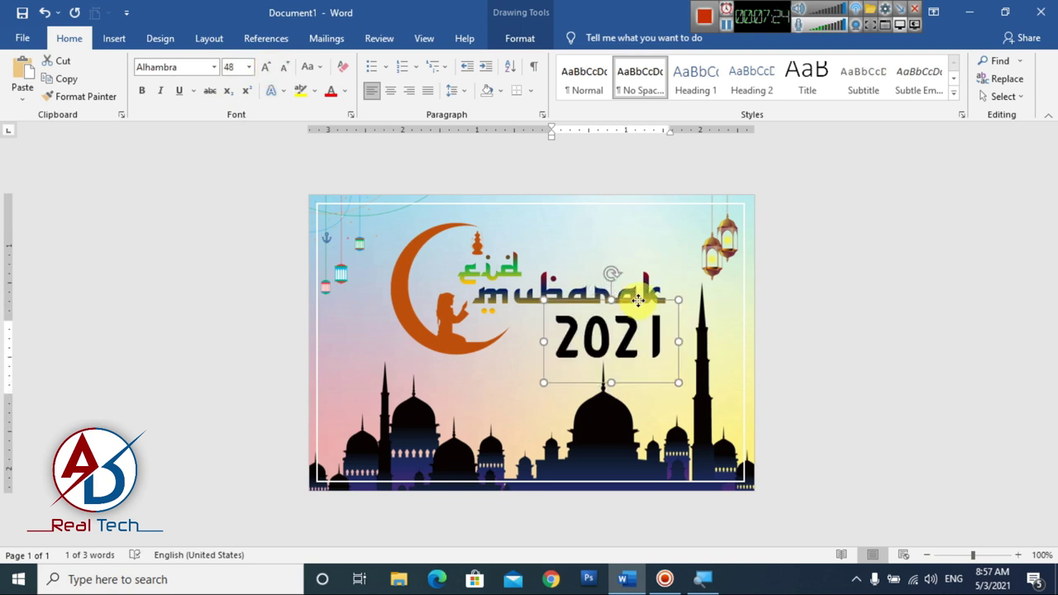
left_click(761, 362)
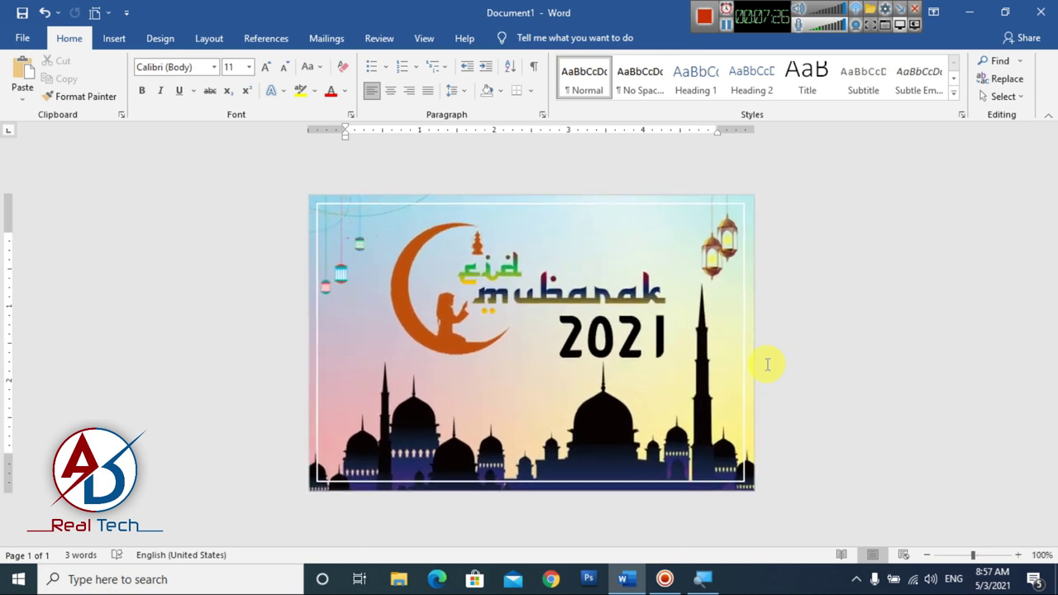
scroll(767, 364, "up", 1, "ctrl")
left_click(644, 339)
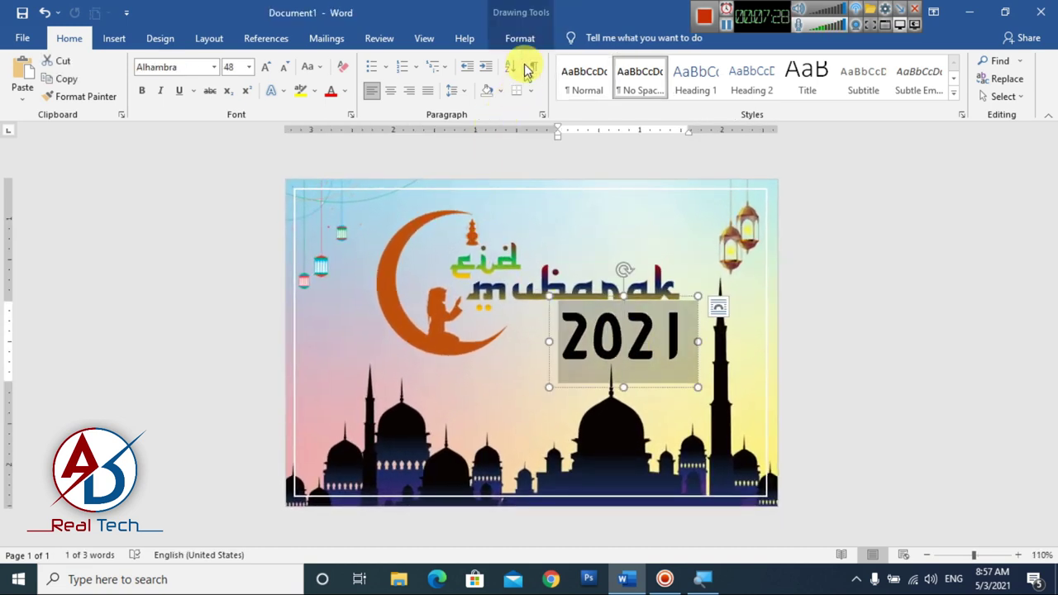
Step: Fill 2021 with a vertical gradient from dark blue through green to yellow
left_click(520, 39)
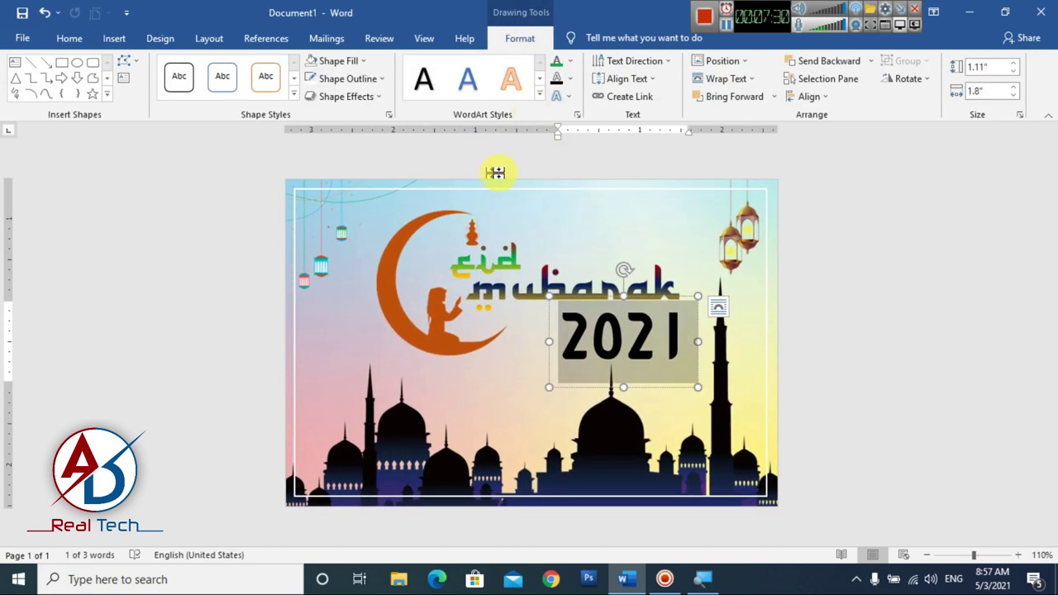
left_click(570, 63)
mouse_move(616, 254)
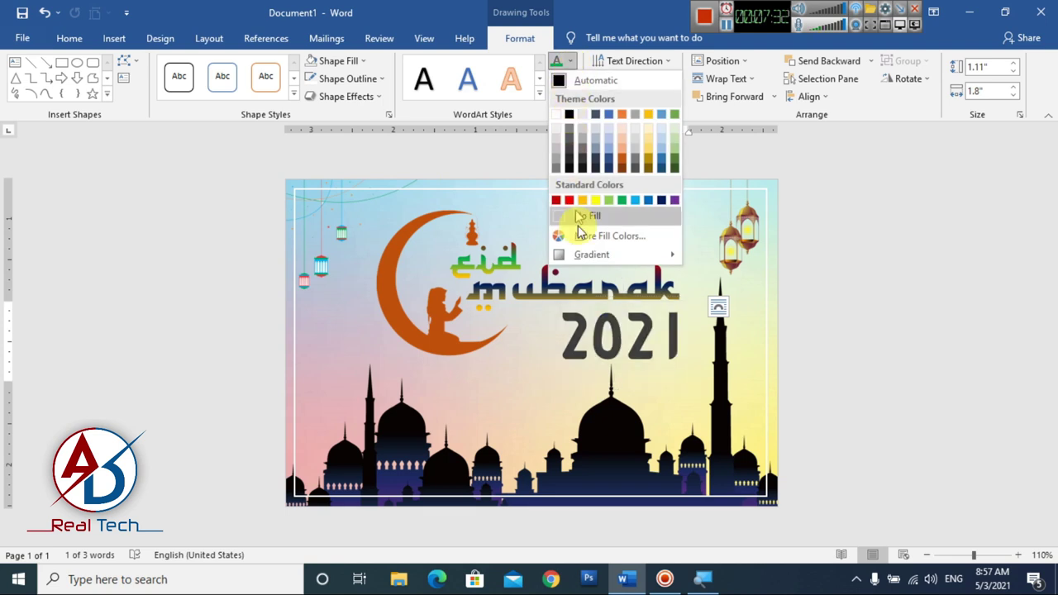
left_click(742, 427)
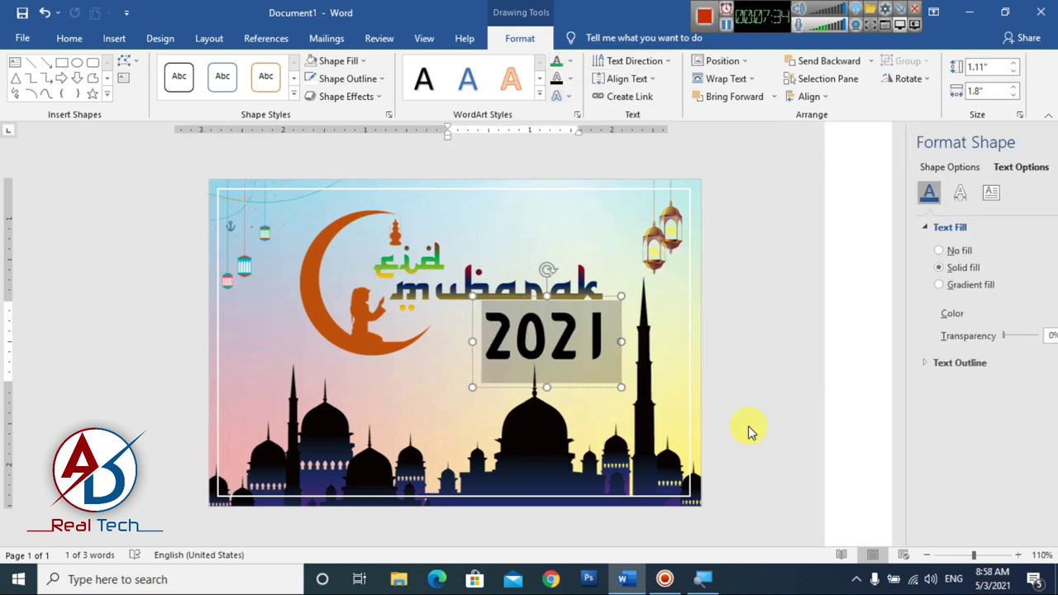
left_click(913, 286)
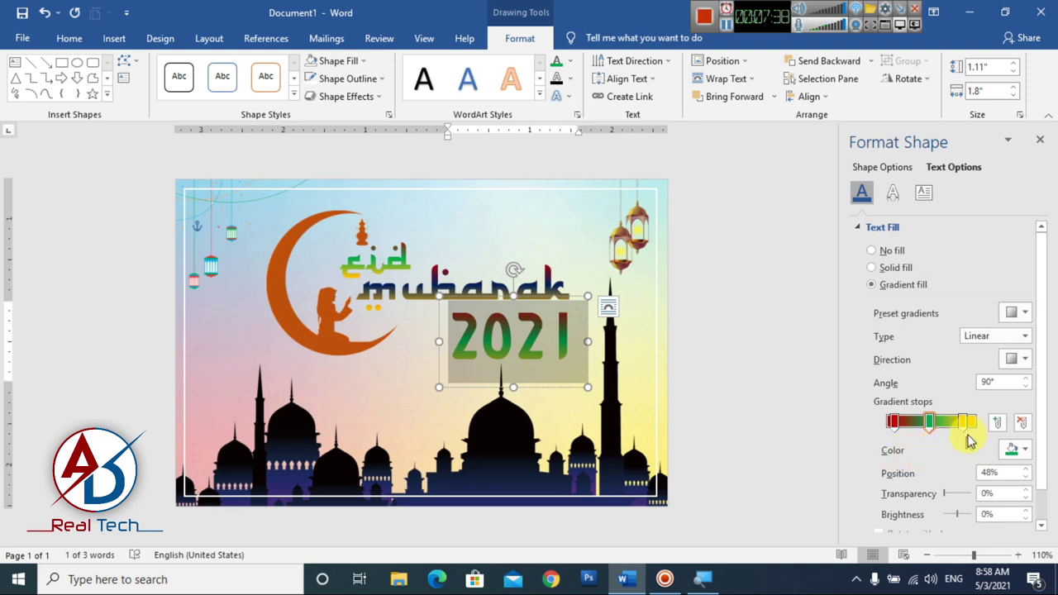
left_click(1014, 449)
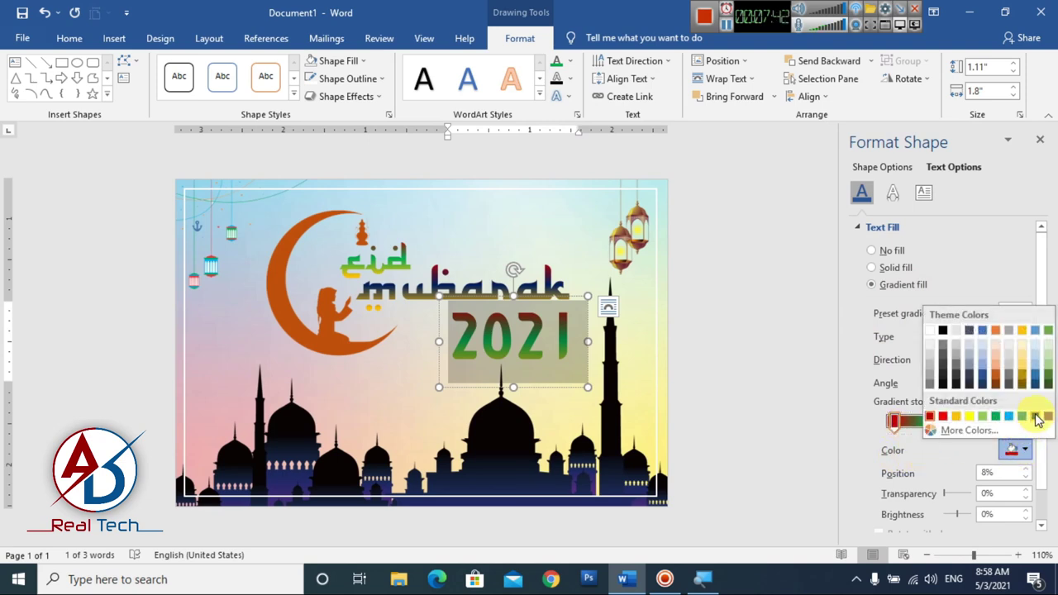
left_click(1036, 417)
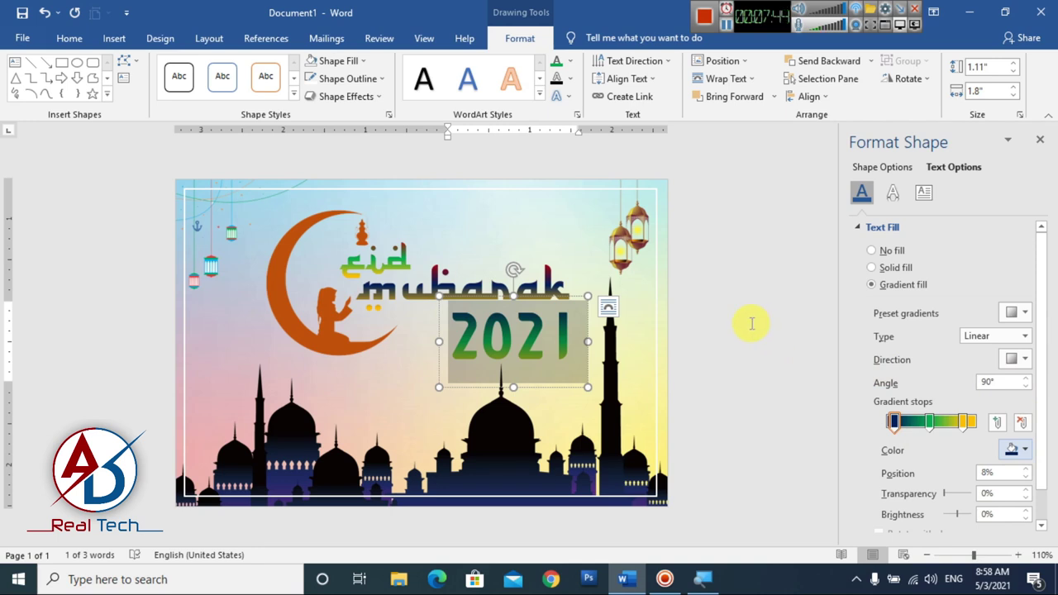
left_click(966, 429)
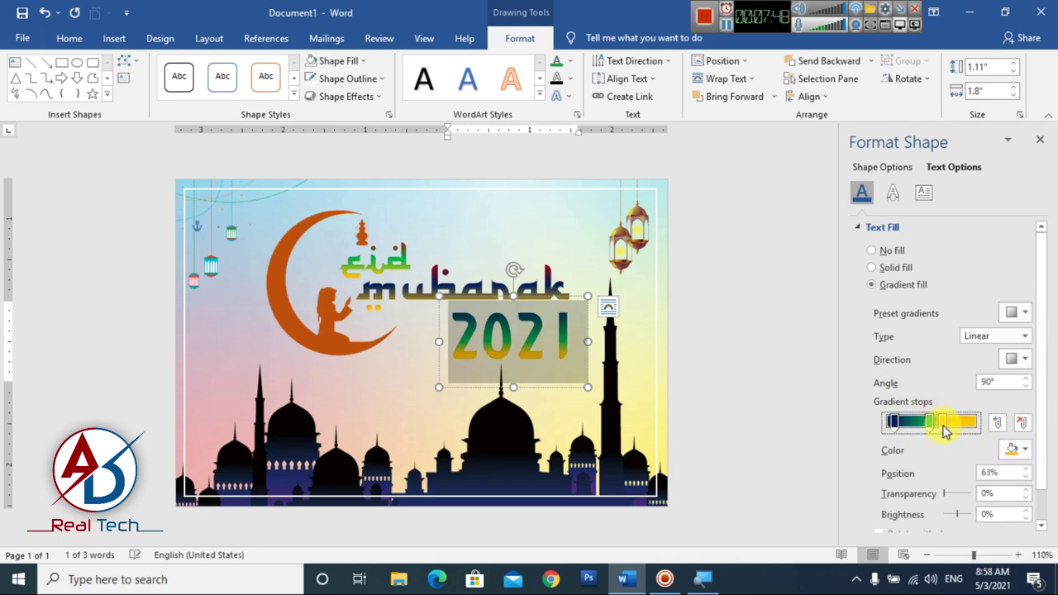
left_click(1040, 139)
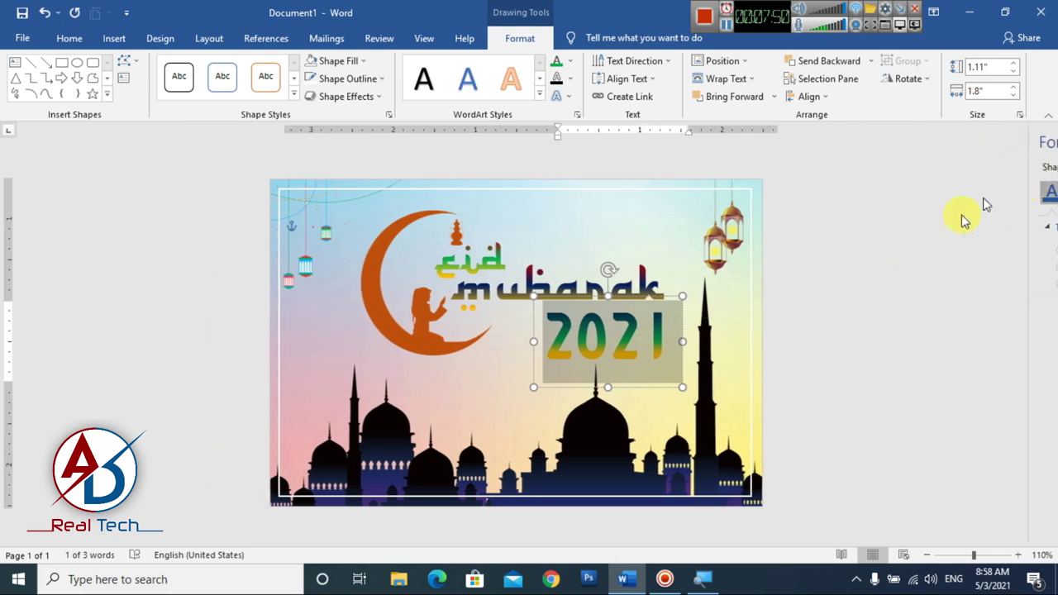
left_click(748, 337)
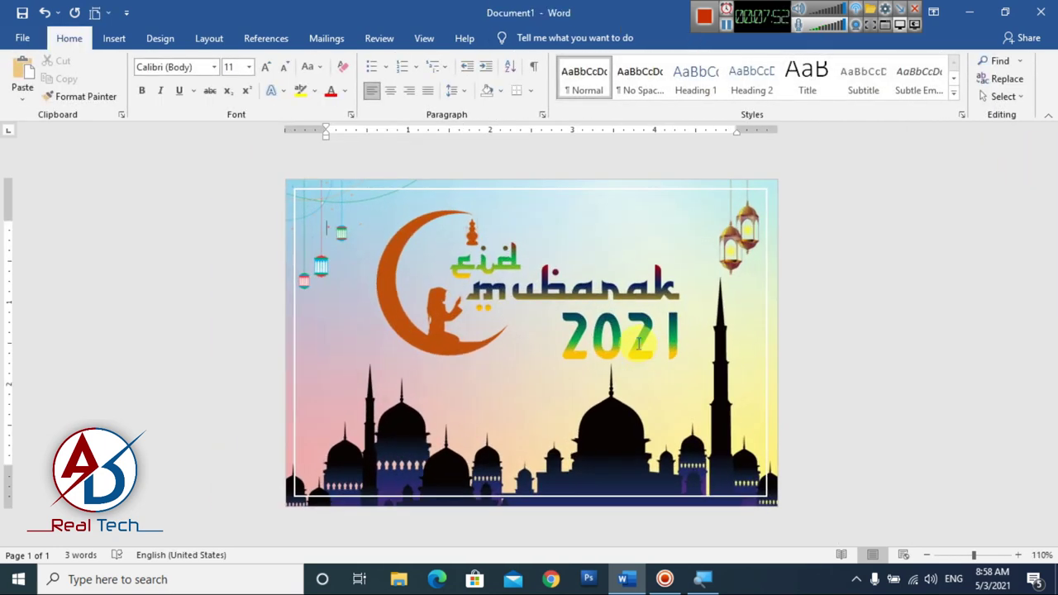
Step: Give the 2021 text a white outline with 1 pt weight
double_click(644, 338)
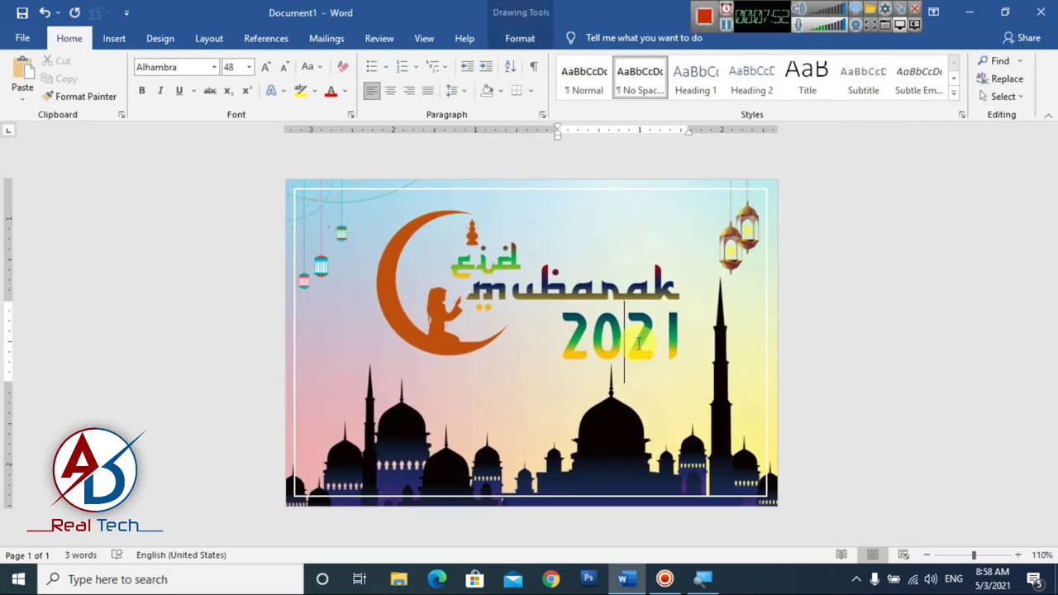
left_click(512, 38)
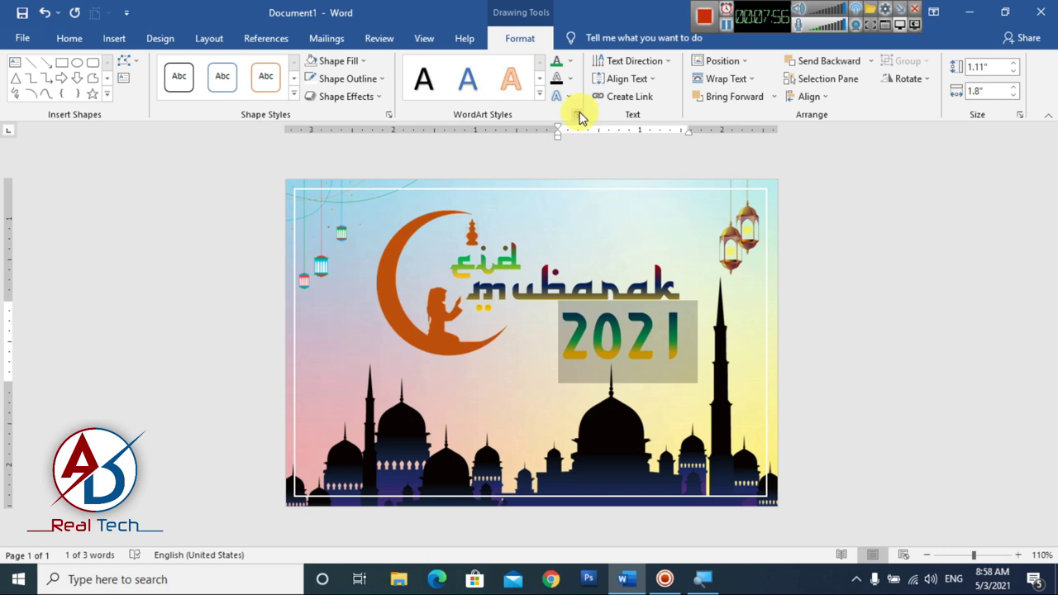
left_click(570, 78)
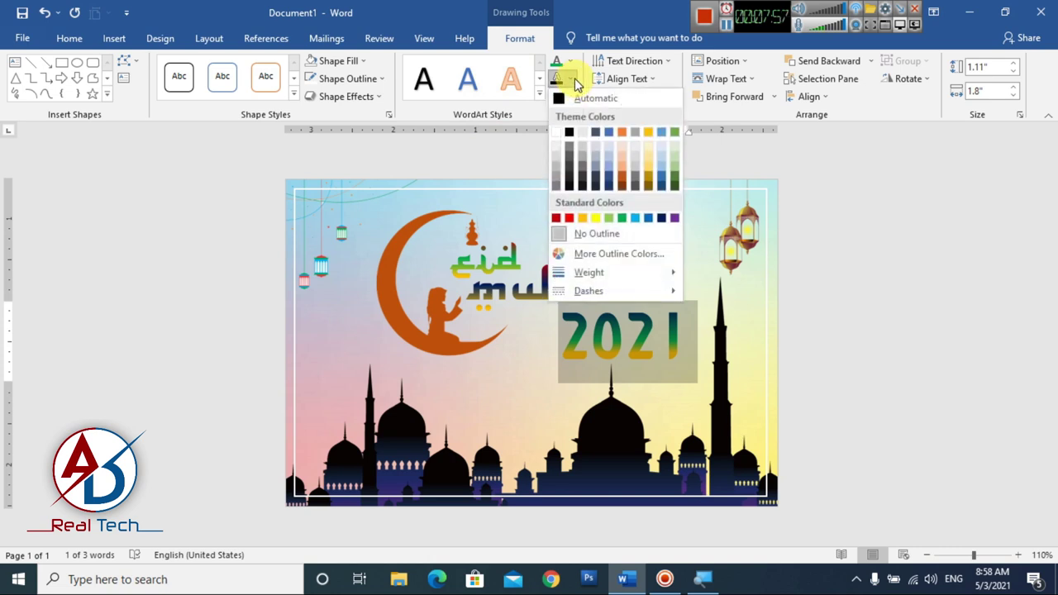
left_click(556, 133)
mouse_move(588, 272)
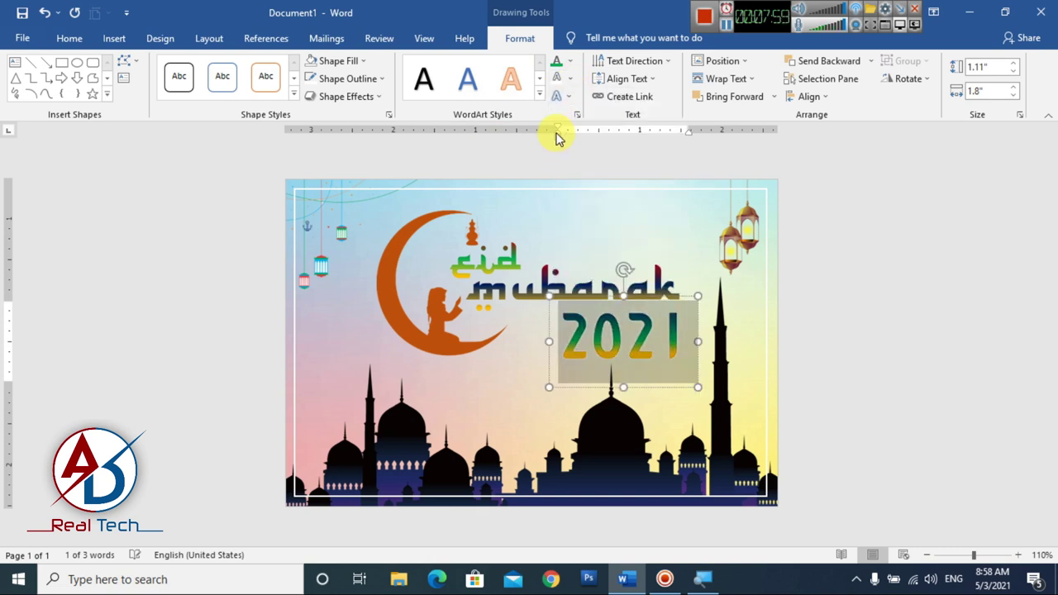
left_click(569, 78)
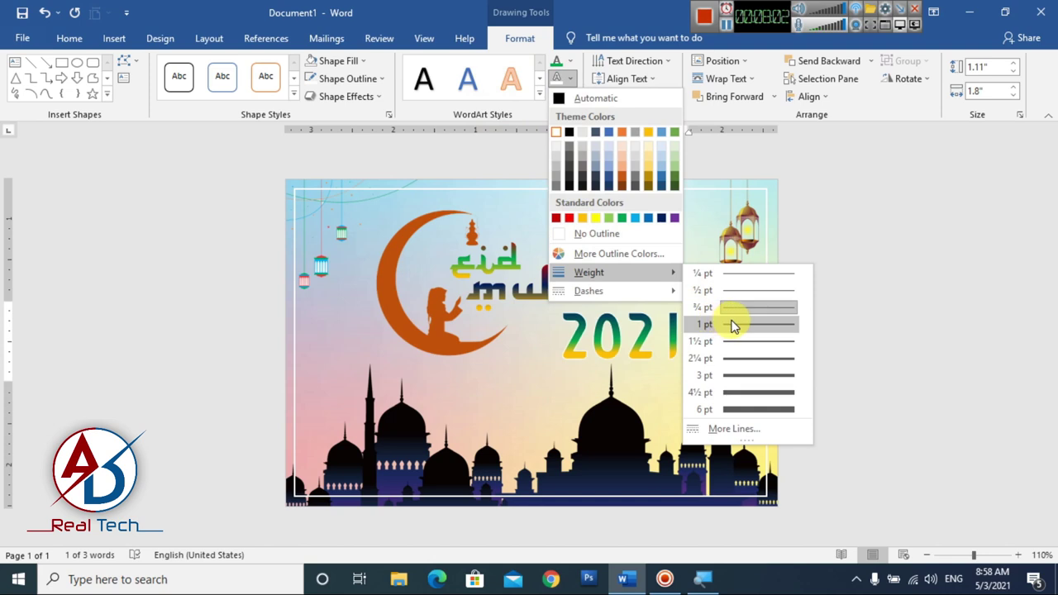
left_click(732, 326)
Step: Add an Outer Offset: Right shadow to 2021 and nudge its box slightly up
left_click(562, 96)
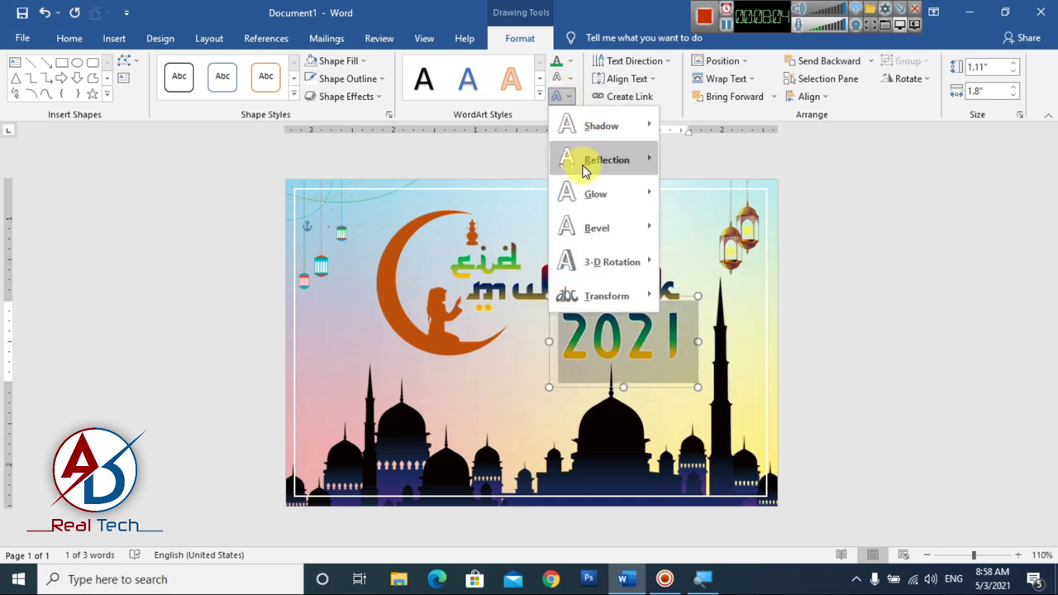
mouse_move(601, 125)
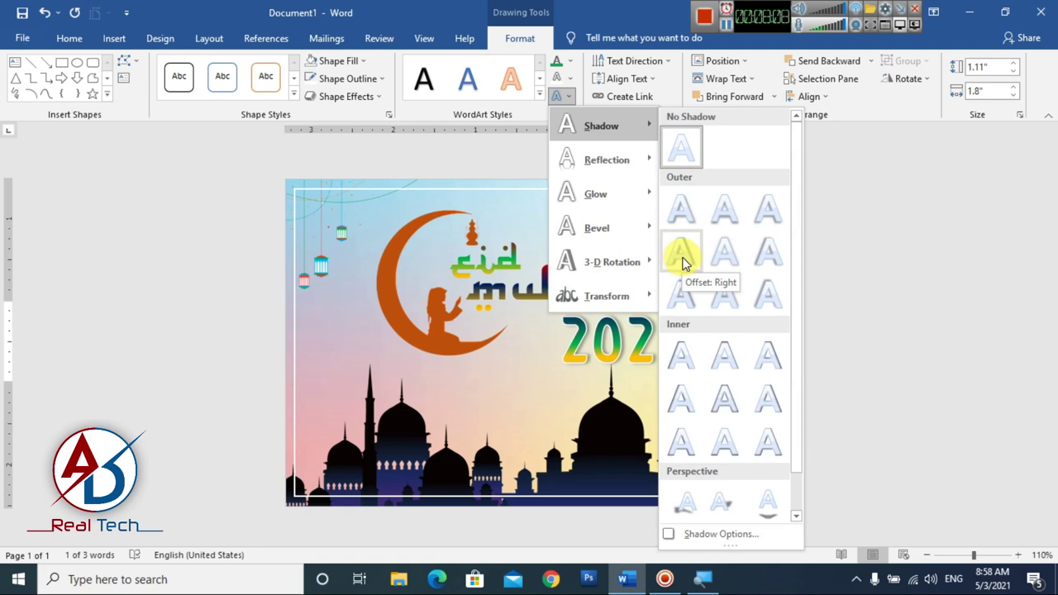
left_click(764, 259)
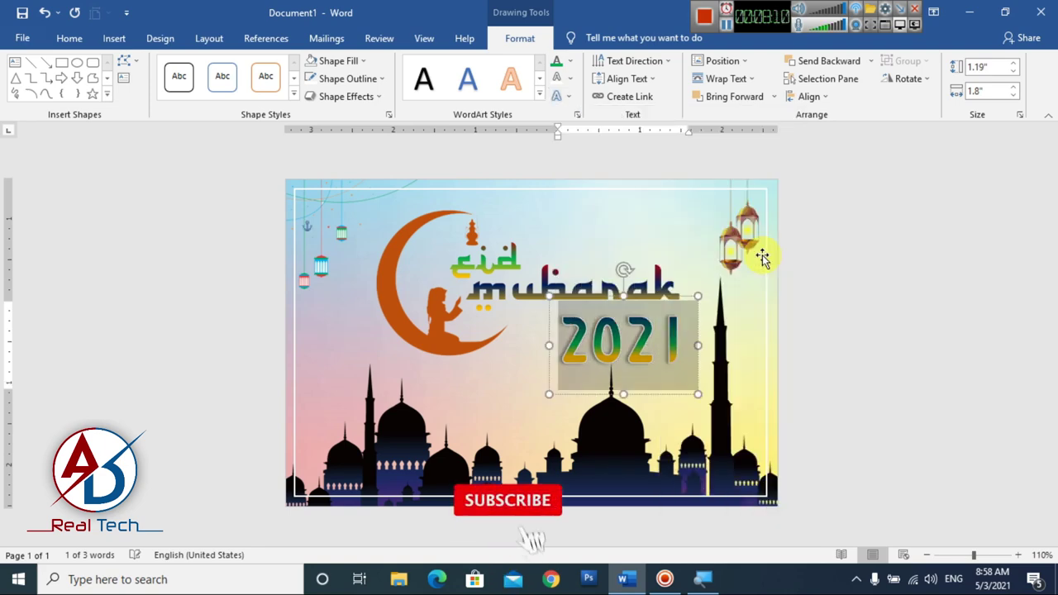
left_click_drag(669, 296, 669, 294)
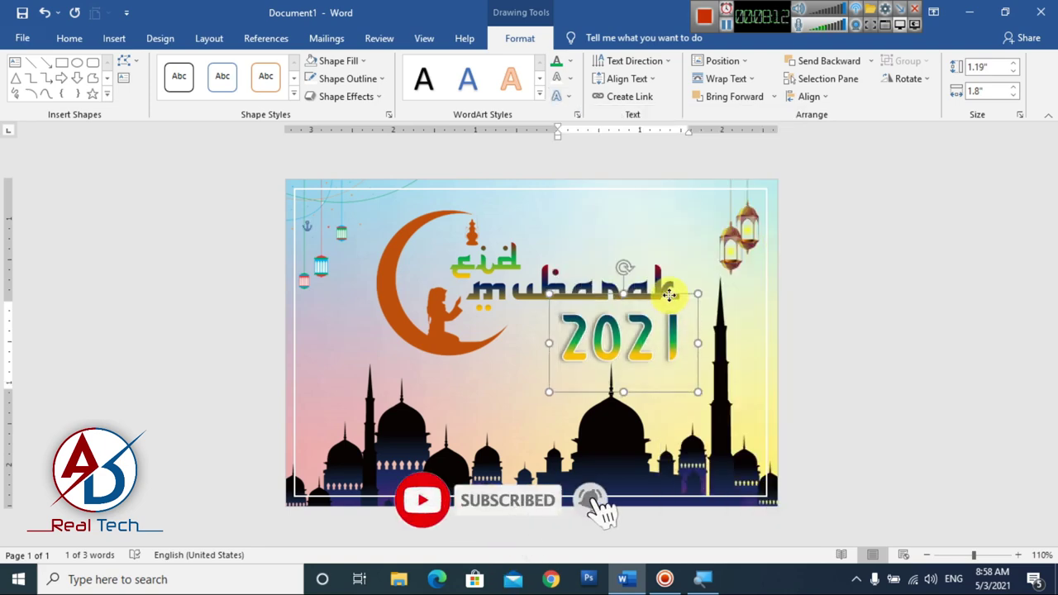
left_click(838, 331)
Step: Select the whole Eid mubarak text box for formatting
scroll(838, 330, "up", 4)
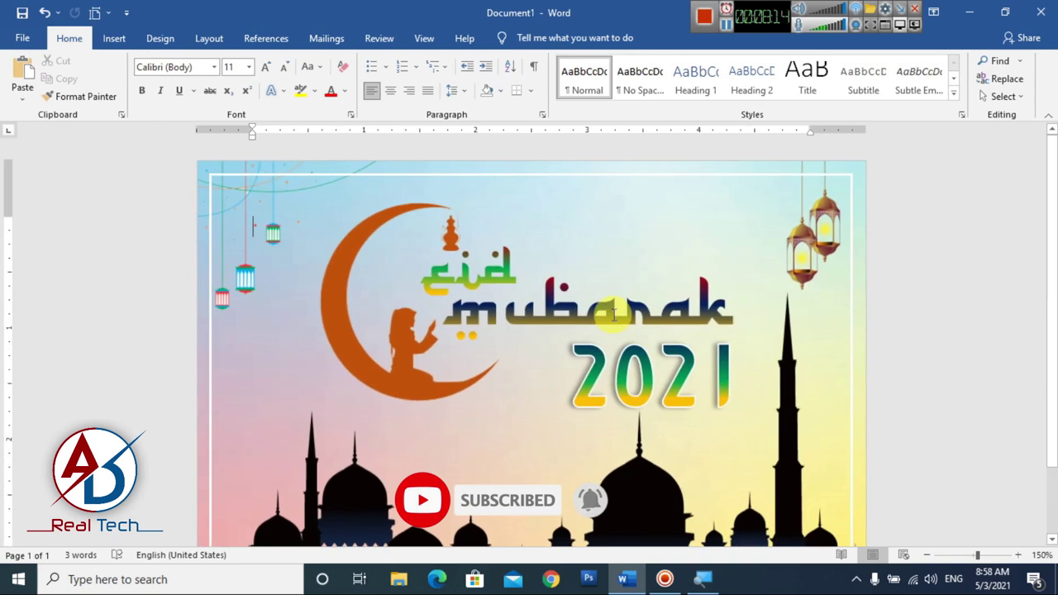
left_click(627, 263)
left_click(626, 262)
left_click(627, 261)
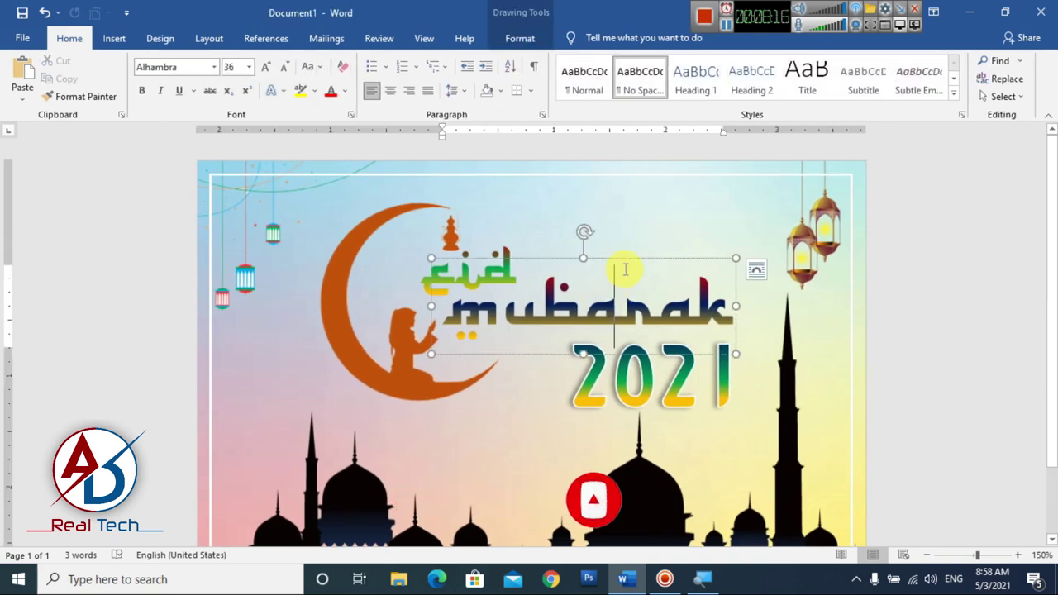
left_click(518, 38)
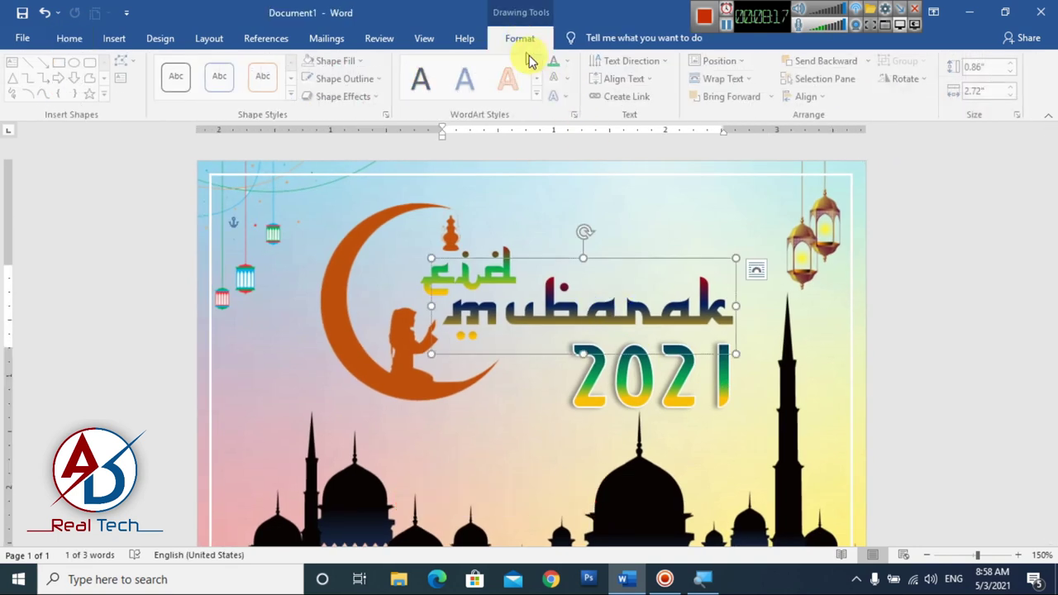
Step: Give the Mubarak lettering a white 2¼ pt outline
left_click(569, 79)
mouse_move(589, 272)
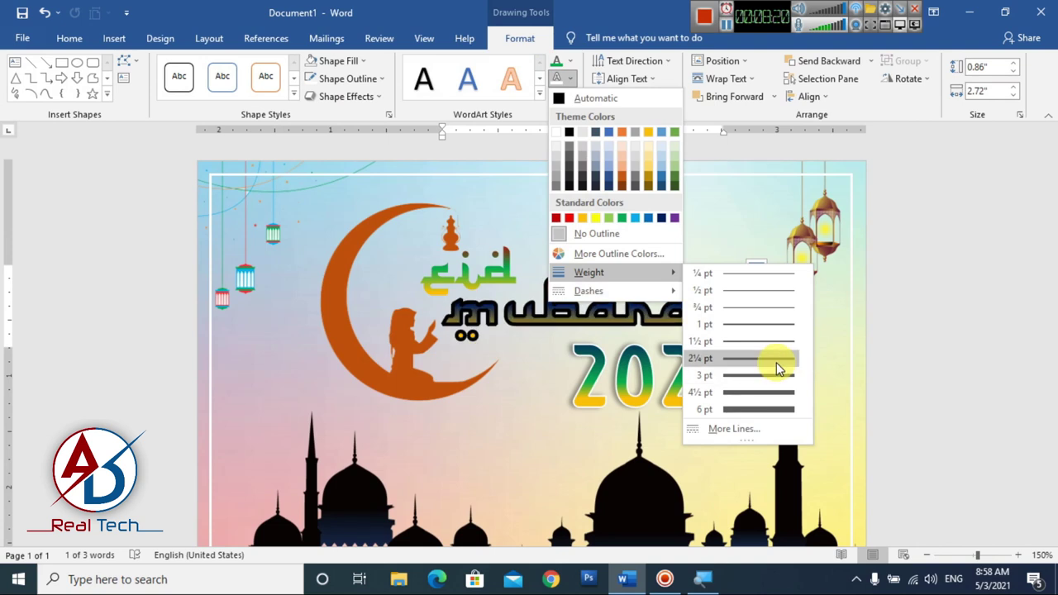
left_click(777, 366)
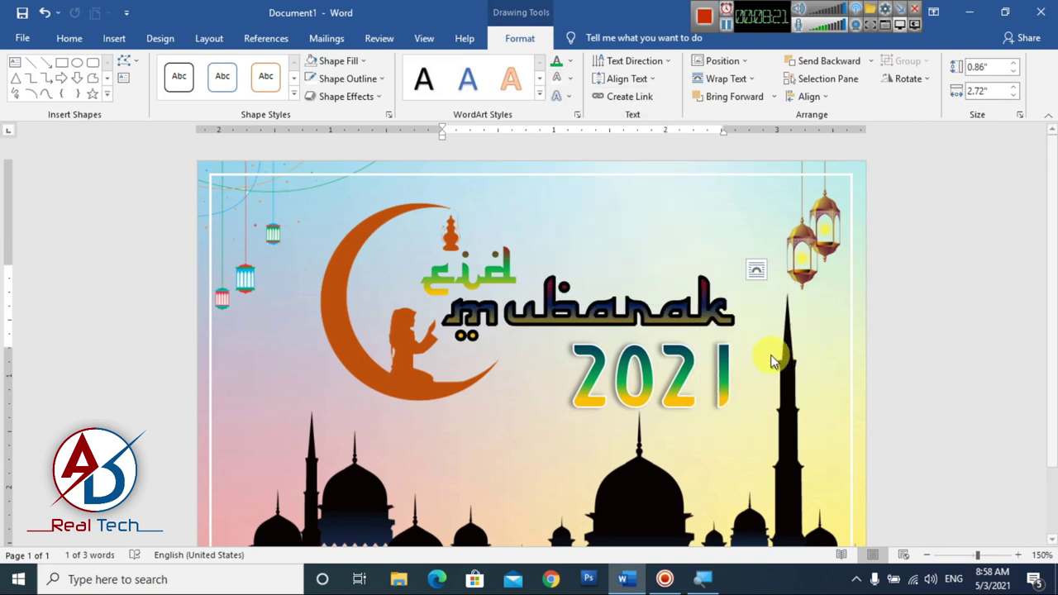
left_click(558, 87)
Step: Apply an Offset: Center outer shadow to Mubarak
left_click(565, 98)
mouse_move(602, 125)
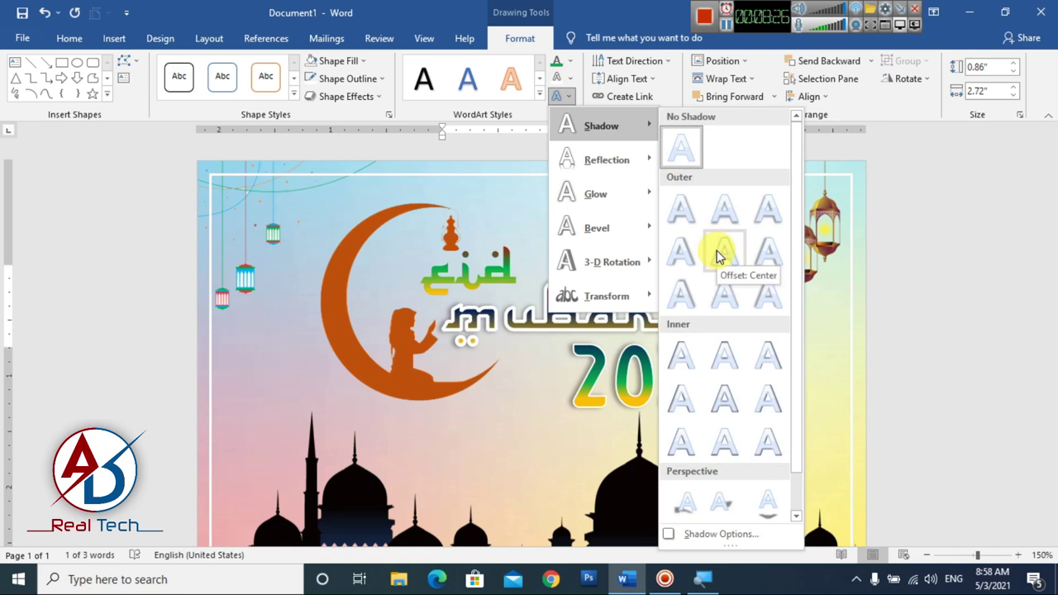
left_click(718, 307)
left_click(767, 357)
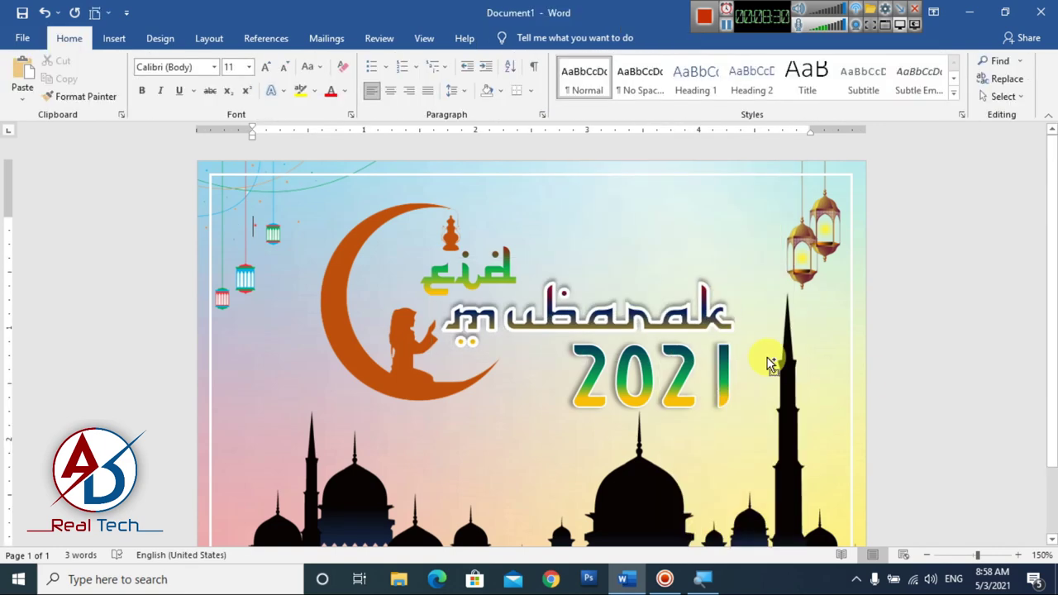
scroll(764, 360, "down", 4)
scroll(761, 361, "up", 2)
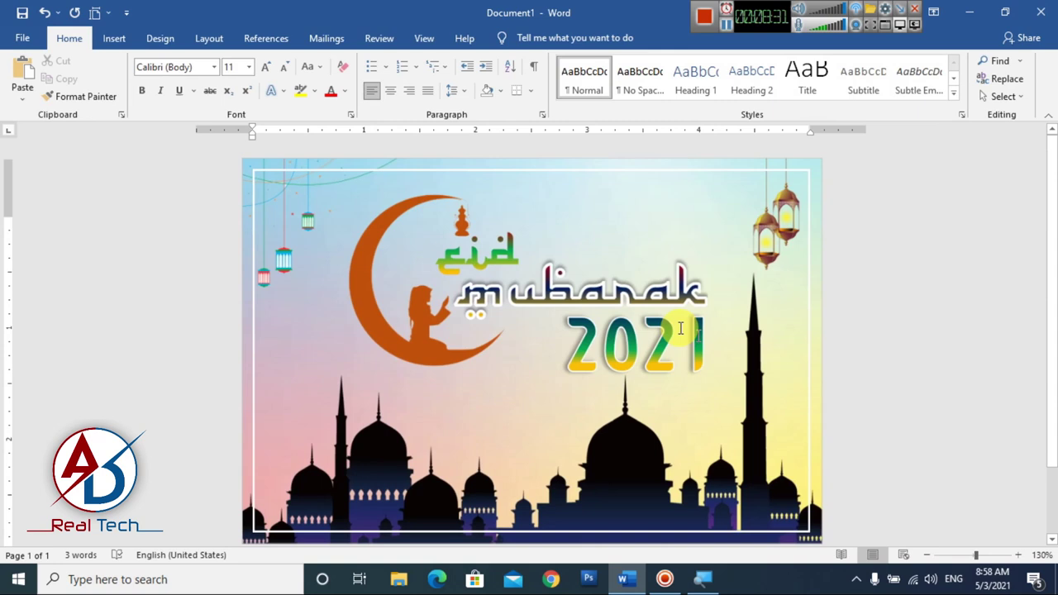
Step: Select the small eid text box and set its outline weight to 1 pt
left_click(493, 242)
left_click(498, 231)
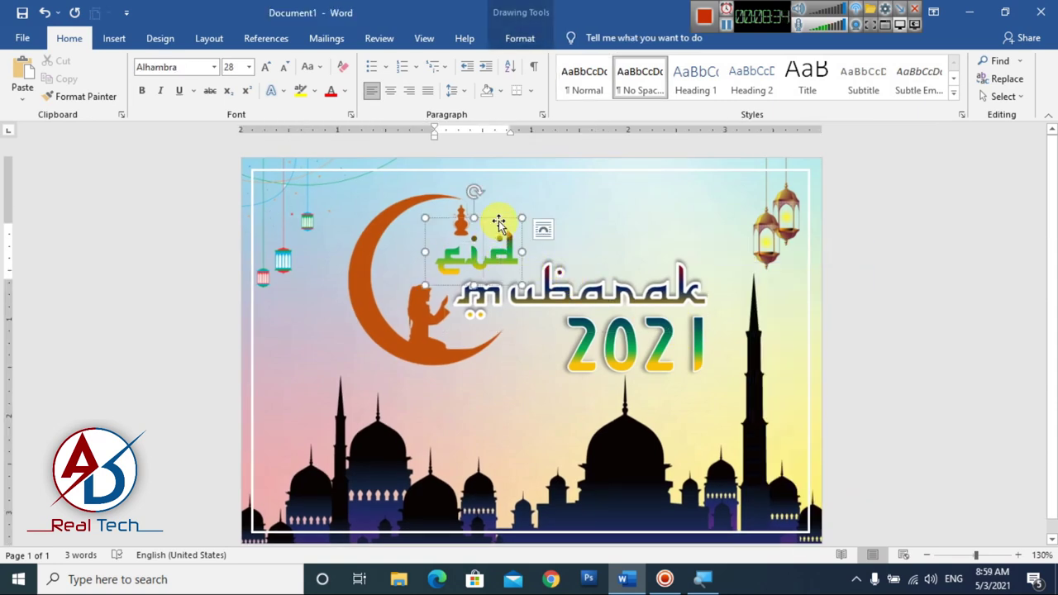
left_click(519, 38)
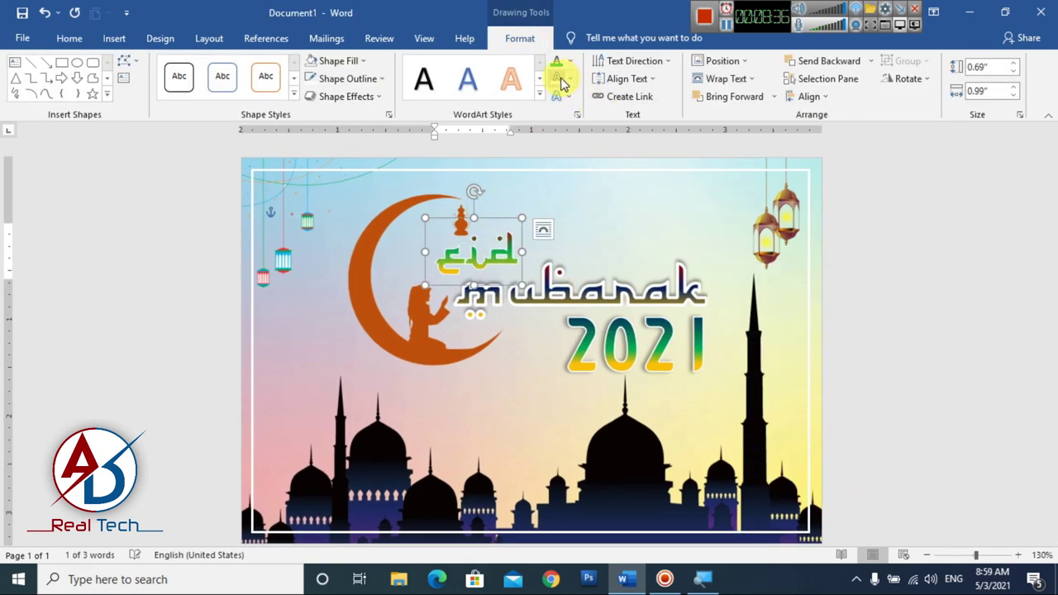
left_click(569, 80)
mouse_move(611, 272)
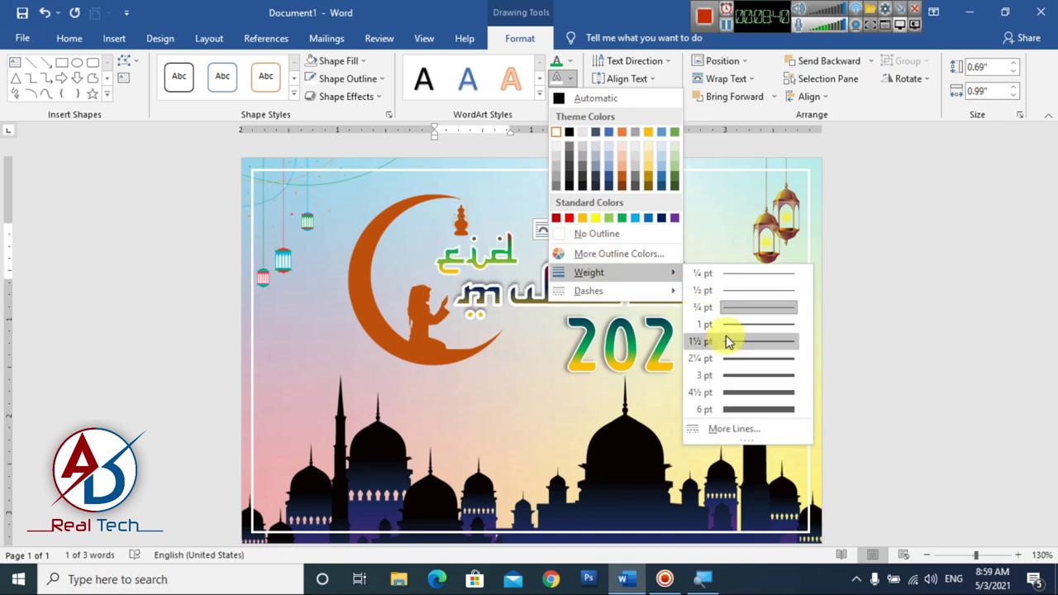
left_click(732, 325)
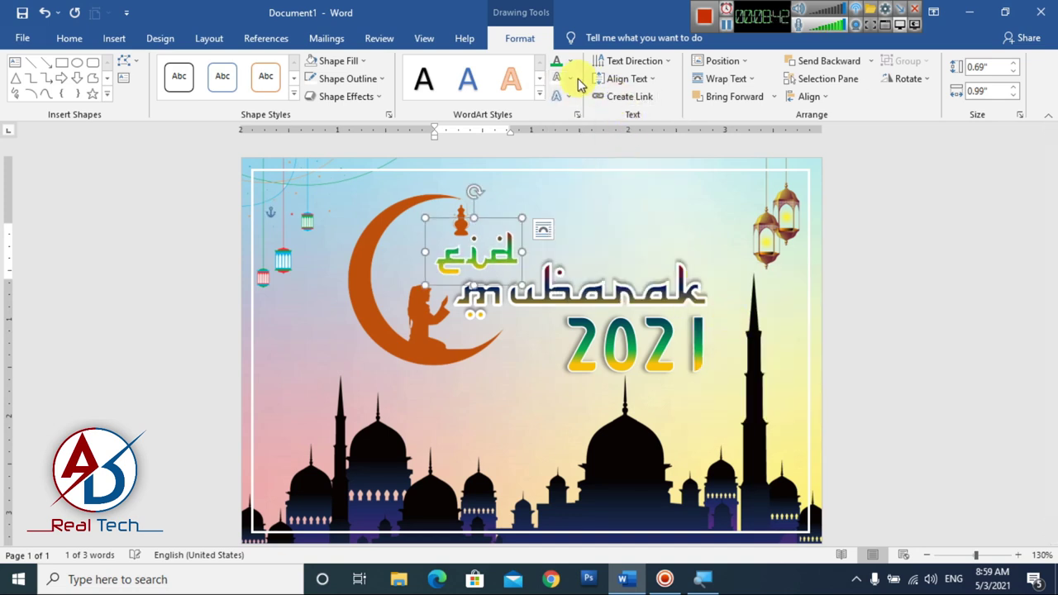
Step: Apply a centred outer shadow to eid to match Mubarak
left_click(567, 98)
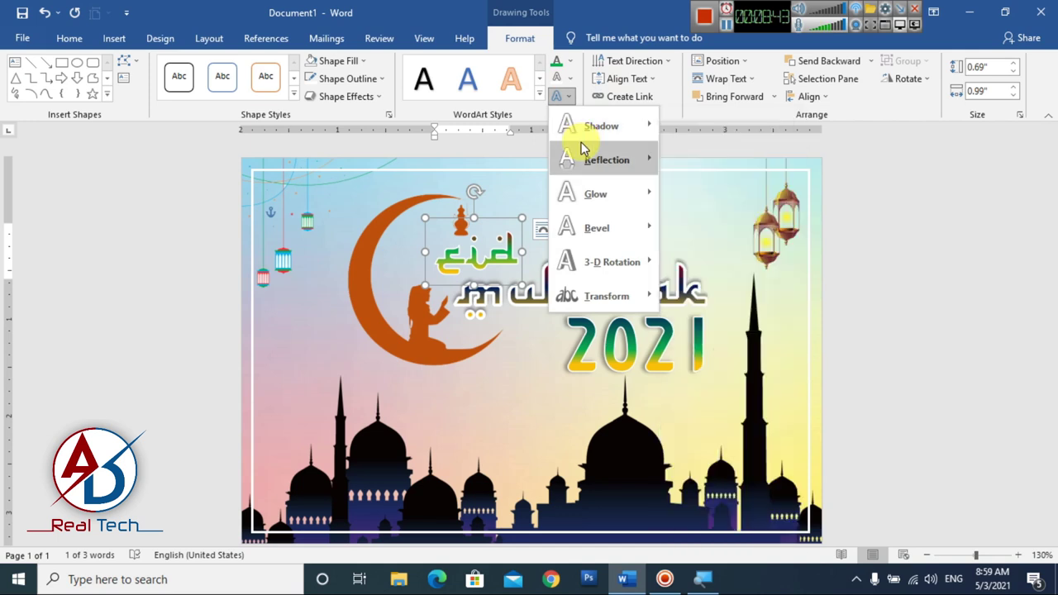
mouse_move(602, 125)
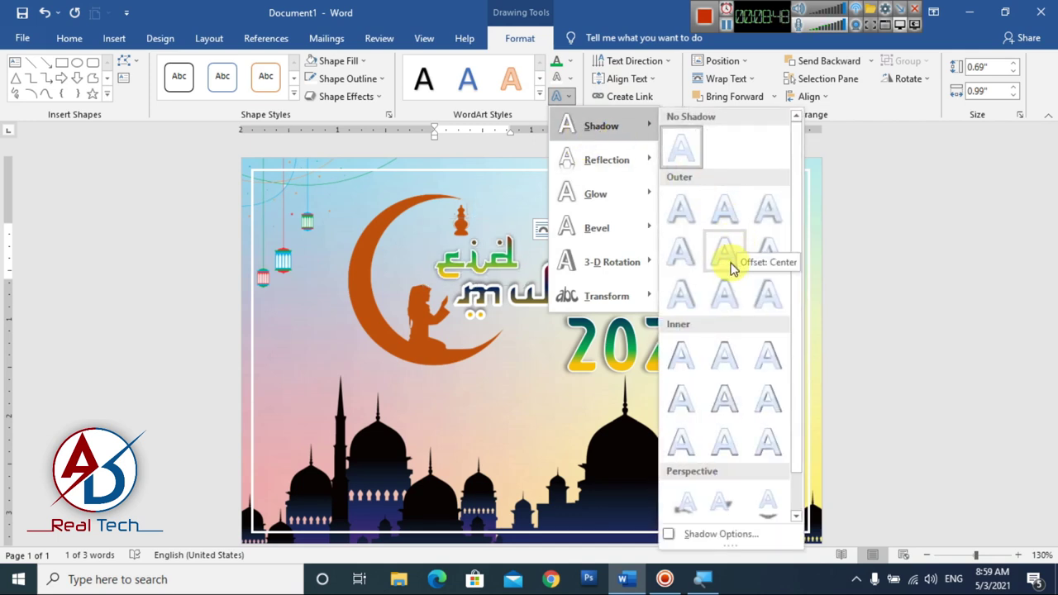
left_click(727, 306)
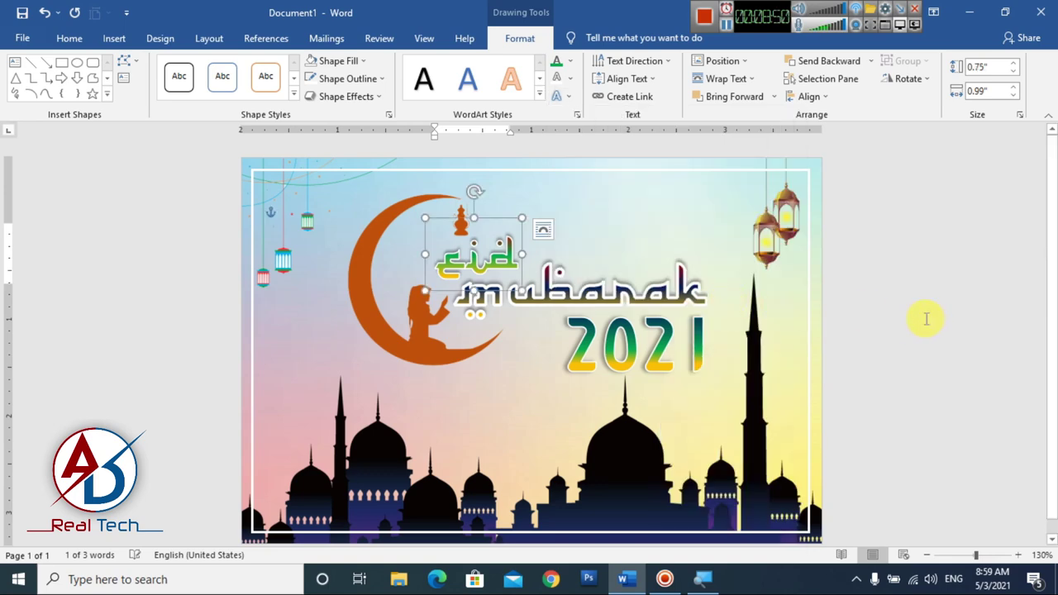
left_click(926, 319)
scroll(603, 353, "down", 3)
Step: Select the orange crescent moon picture on the card
scroll(603, 354, "down", 1)
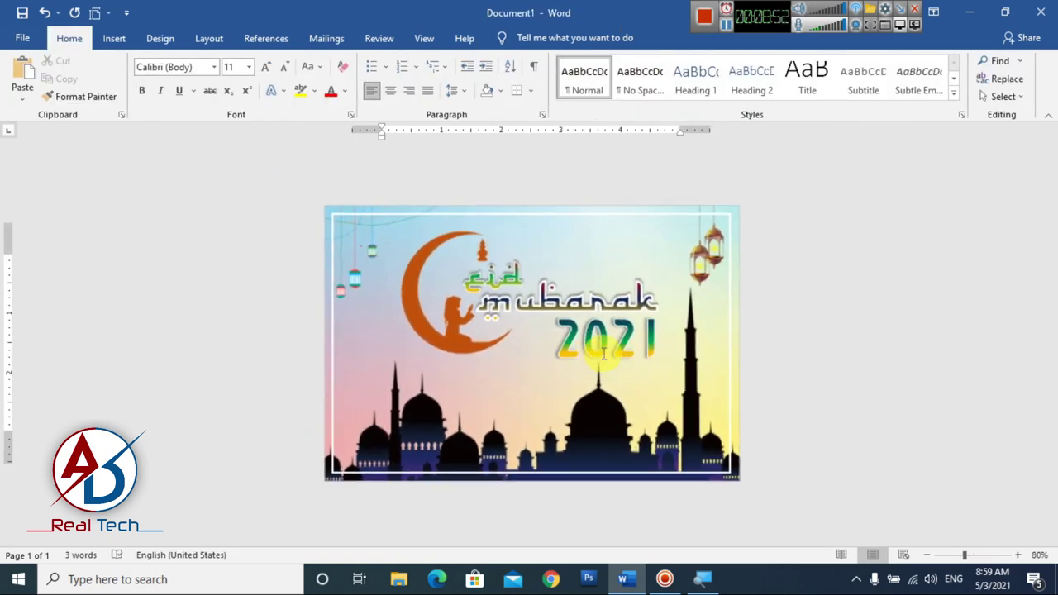
scroll(594, 360, "up", 2)
scroll(578, 368, "down", 3)
scroll(583, 370, "up", 2)
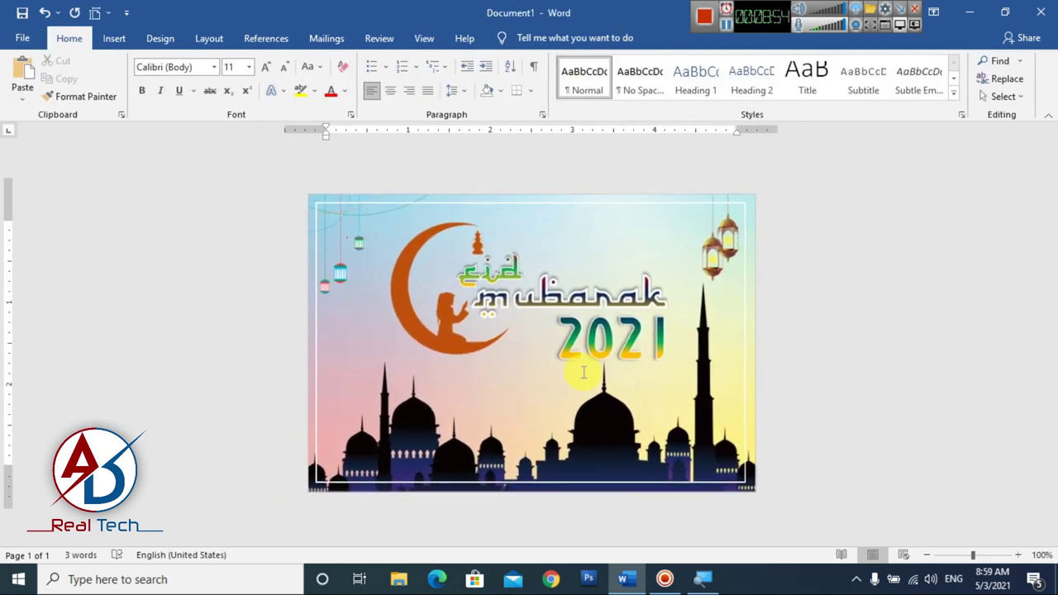
scroll(573, 375, "down", 1)
scroll(573, 380, "up", 1)
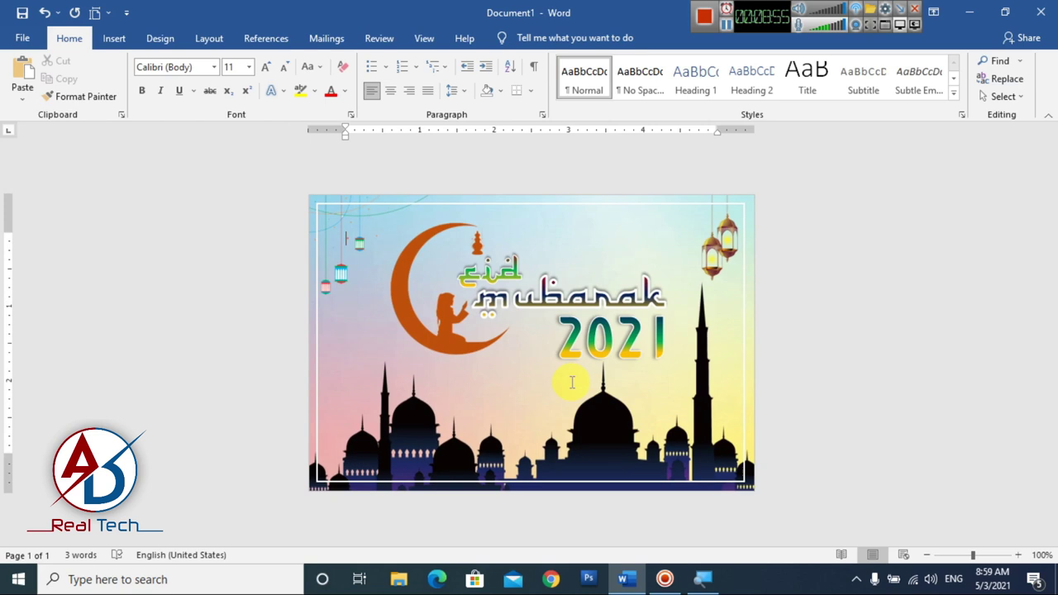
left_click(430, 346)
scroll(459, 355, "up", 1)
scroll(458, 355, "up", 1)
left_click(424, 338)
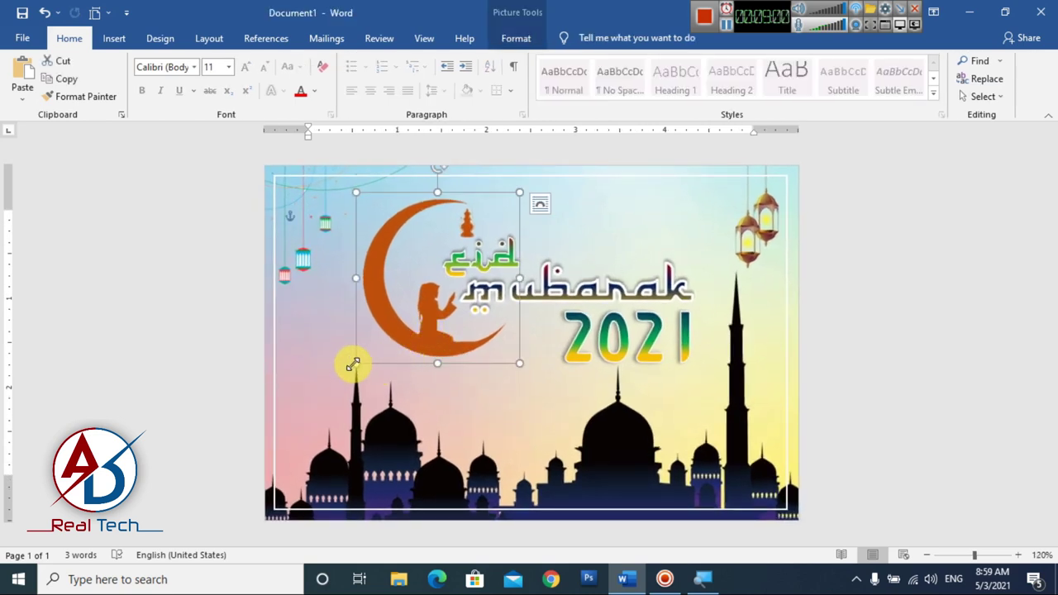
Step: Enlarge the moon from its bottom-left corner and nudge it slightly higher
left_click_drag(355, 363, 340, 384)
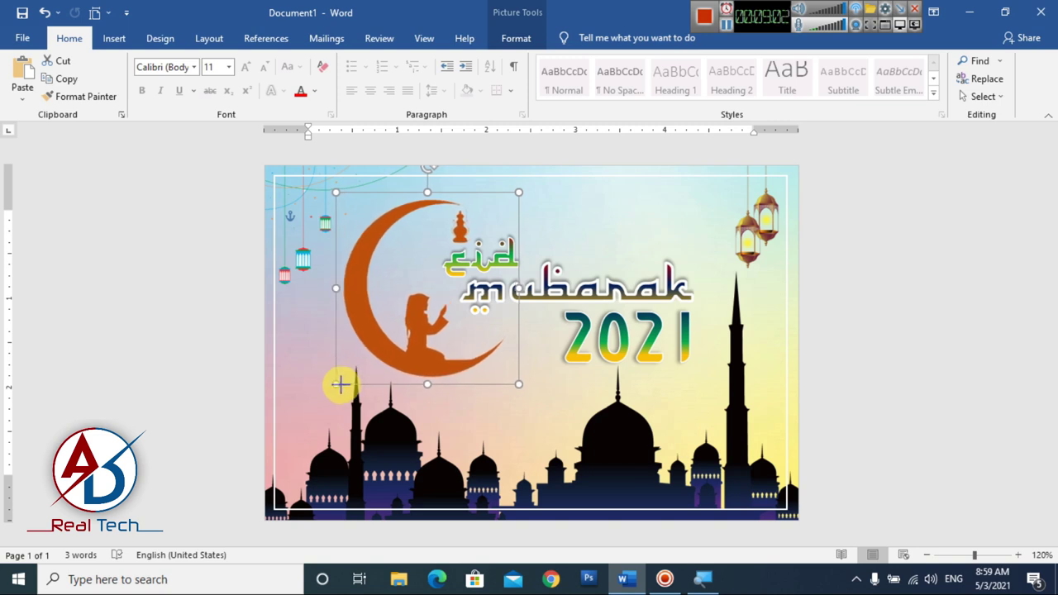
left_click_drag(340, 383, 326, 395)
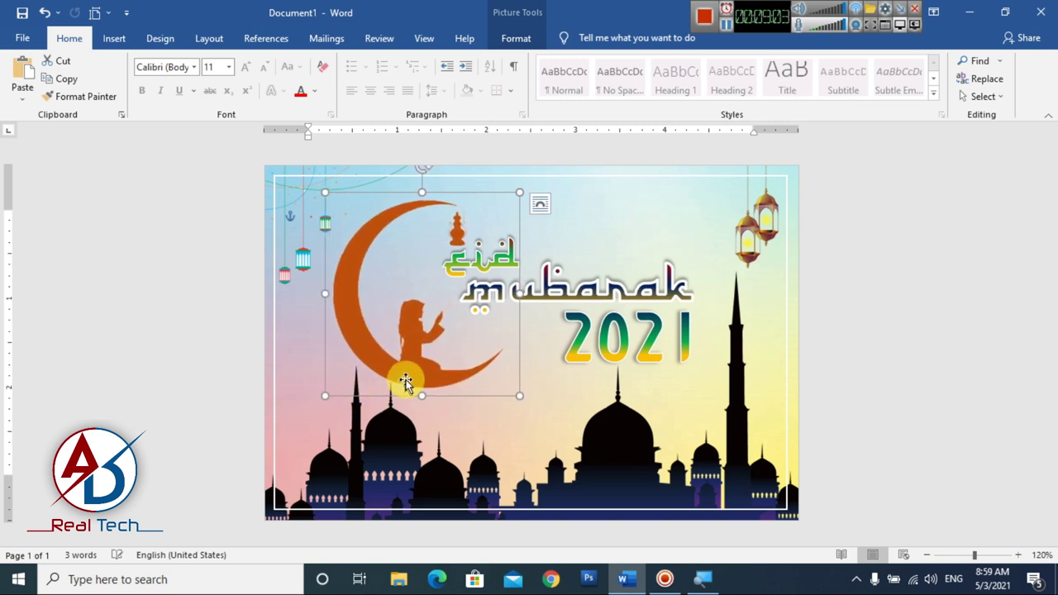
left_click_drag(413, 373, 416, 360)
left_click(908, 372)
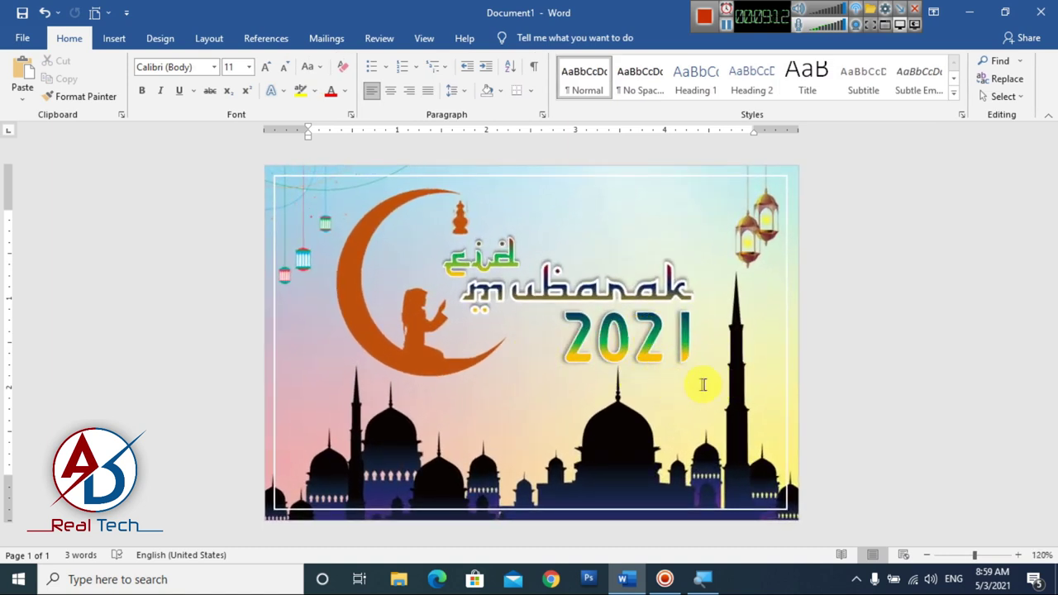
scroll(804, 405, "down", 1, "ctrl")
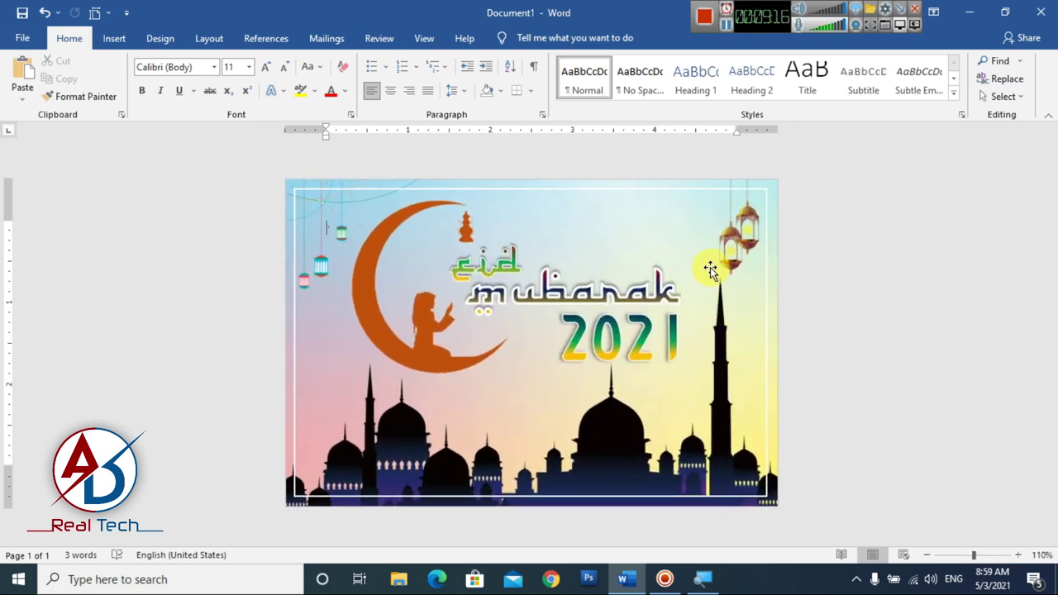
Step: Thicken the 2021 text outline to 1½ pt
left_click(607, 339)
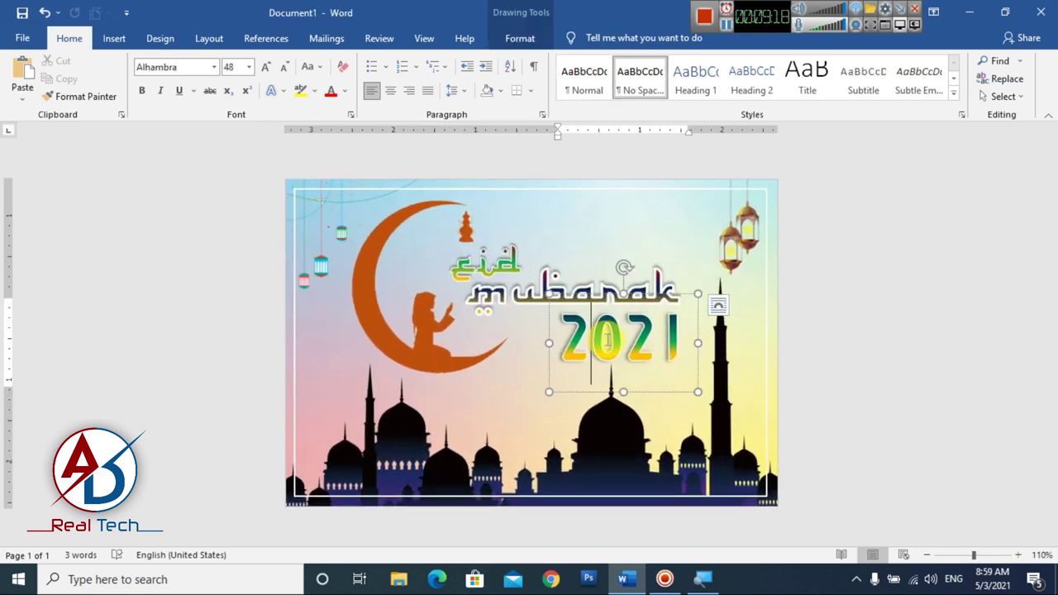
triple_click(624, 349)
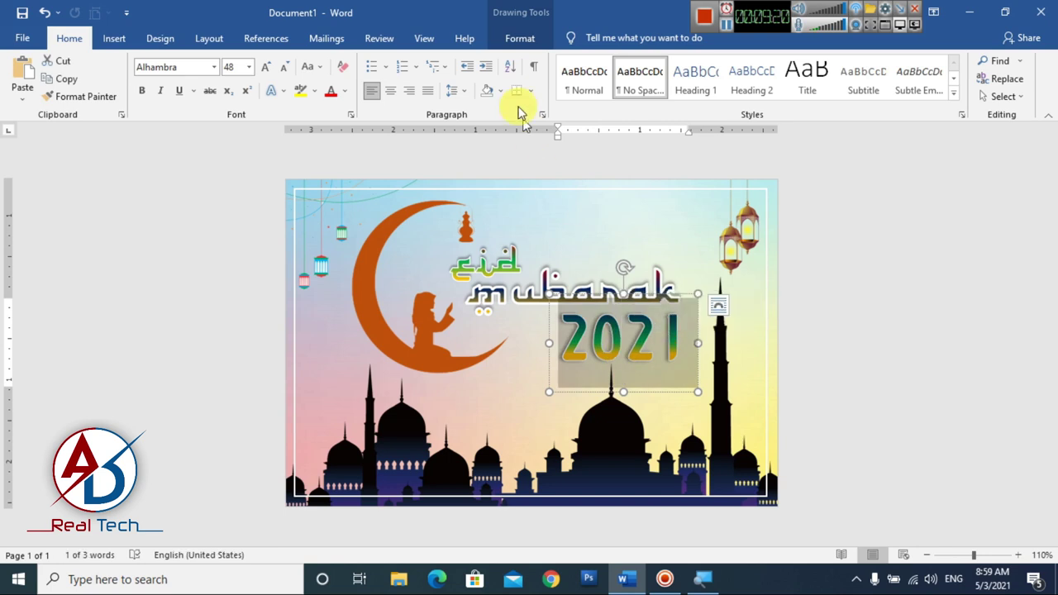
left_click(519, 38)
left_click(568, 80)
mouse_move(588, 271)
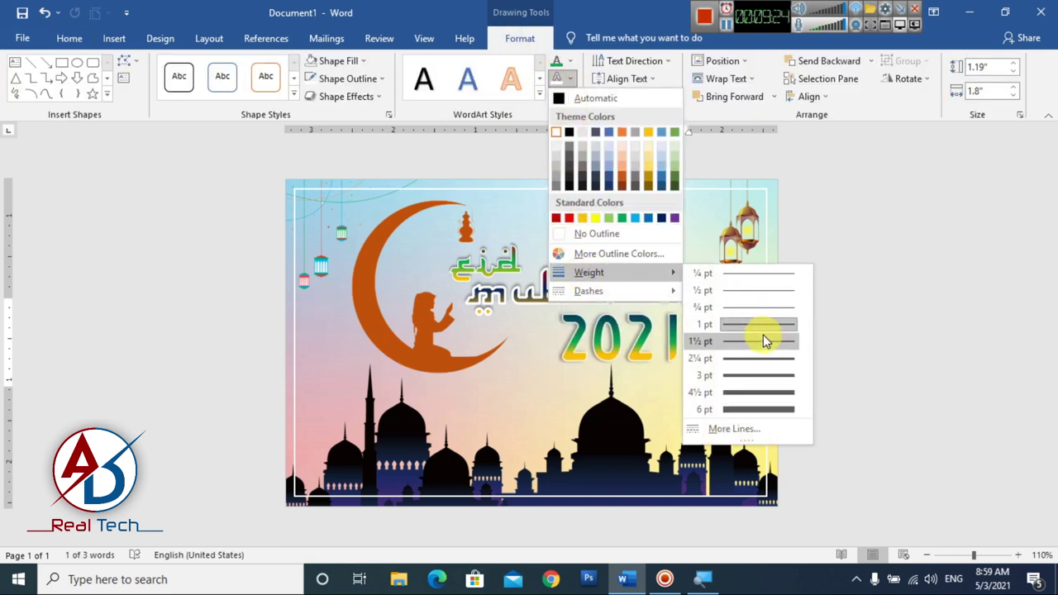
left_click(760, 355)
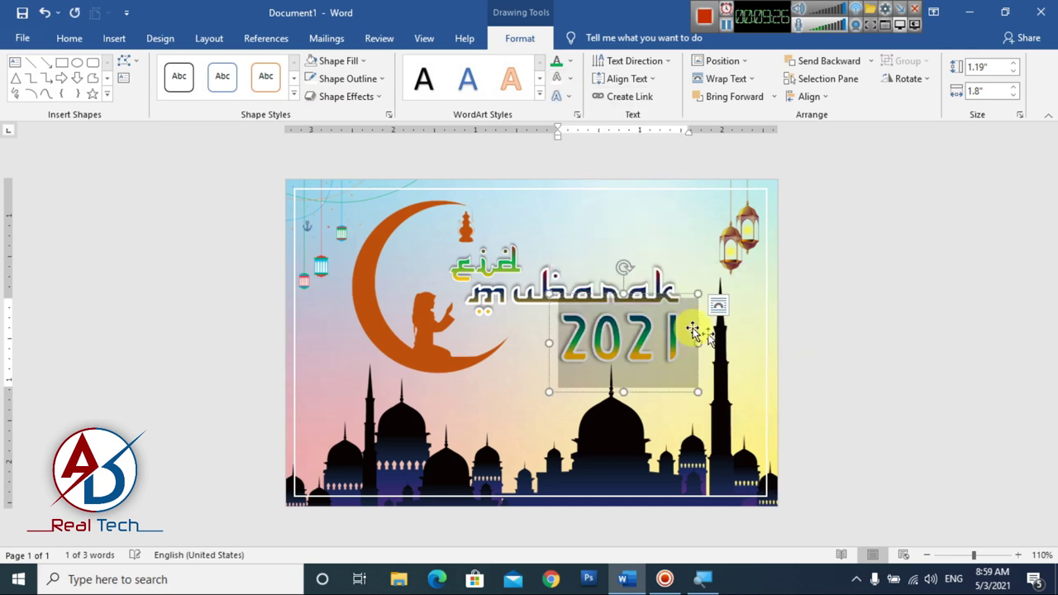
Step: Try font size 72 for 2021, then shrink it back to its original size
left_click(69, 38)
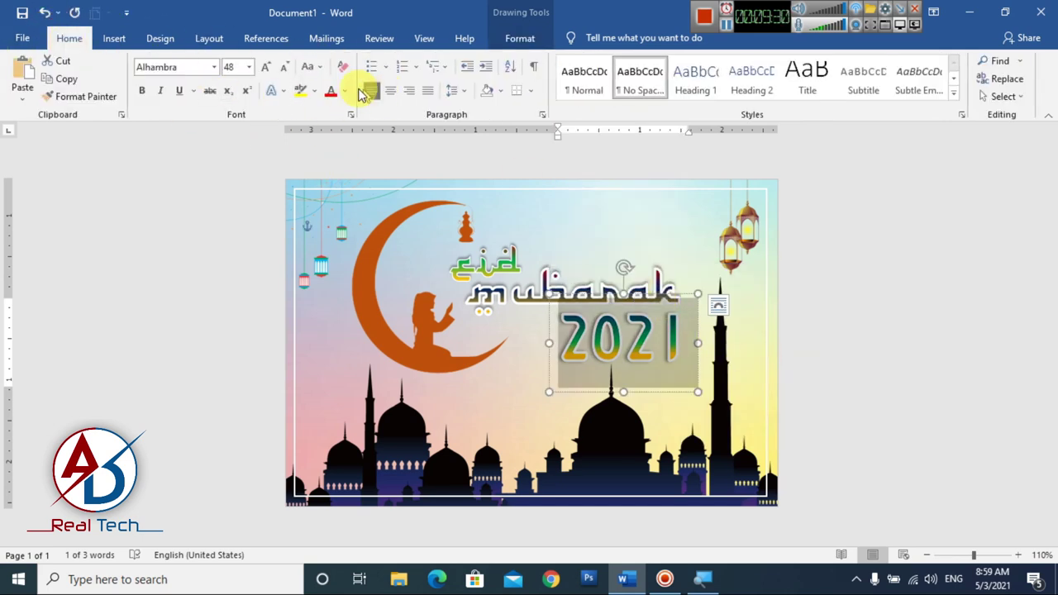
left_click(272, 72)
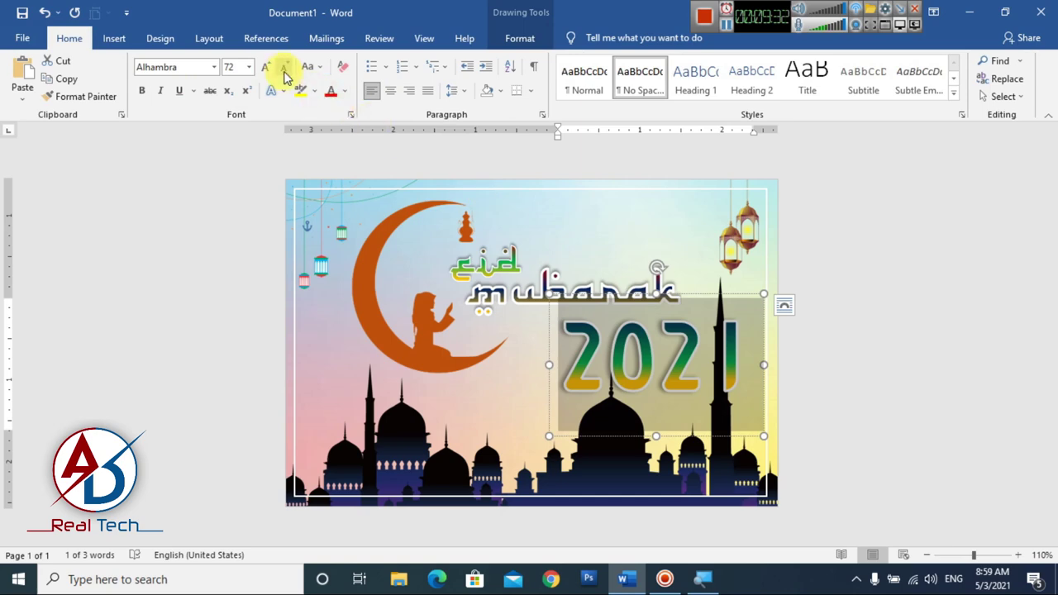
left_click(283, 67)
left_click(922, 352)
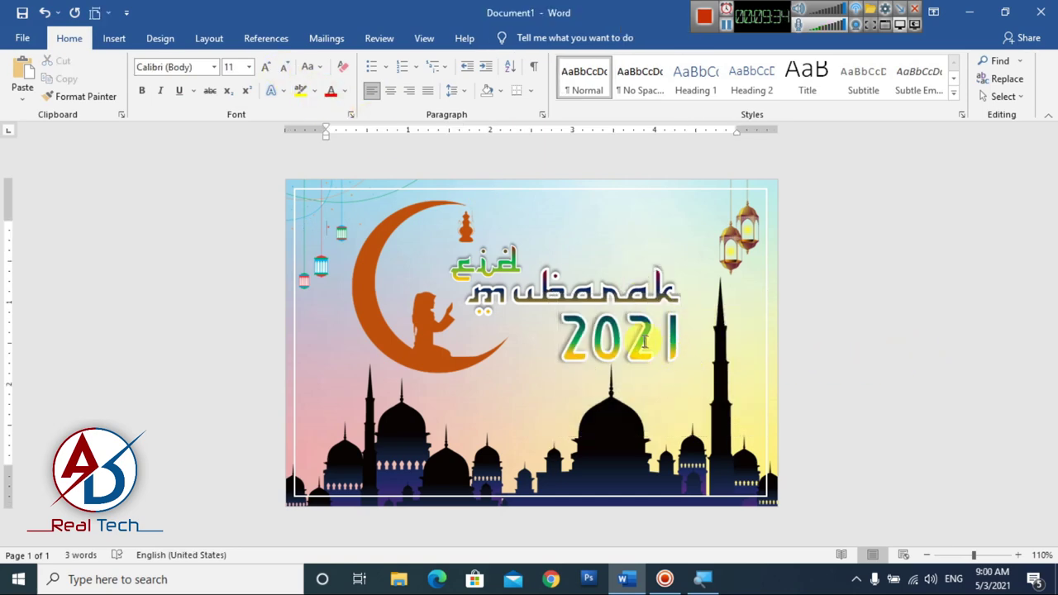
scroll(743, 360, "down", 4, "ctrl")
scroll(745, 361, "up", 3, "ctrl")
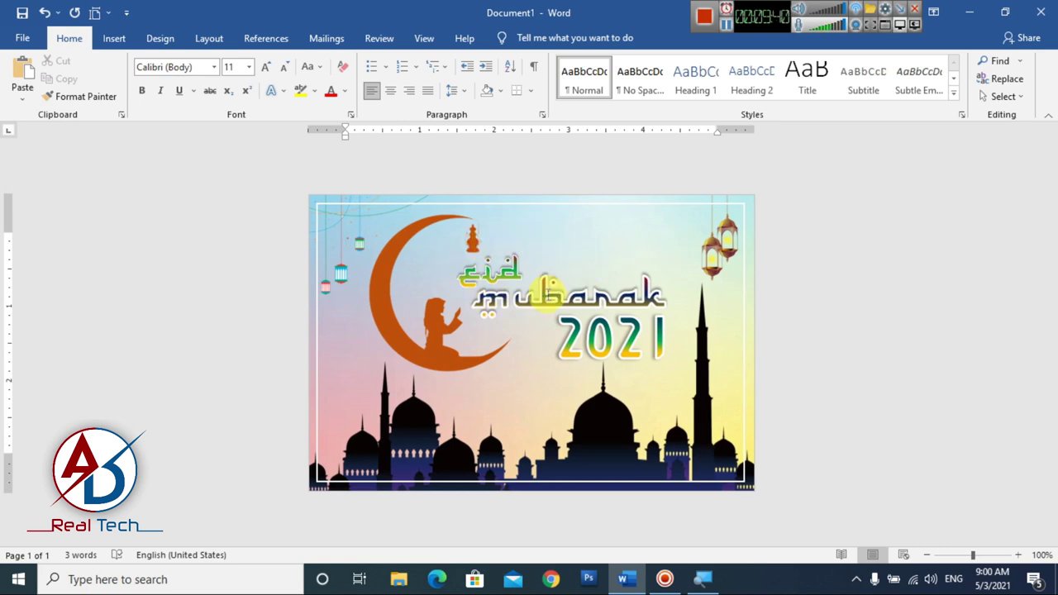
Step: Nudge the right-hand lantern picture slightly to the left
scroll(579, 318, "up", 1, "ctrl")
scroll(661, 281, "down", 1, "ctrl")
scroll(737, 239, "up", 1, "ctrl")
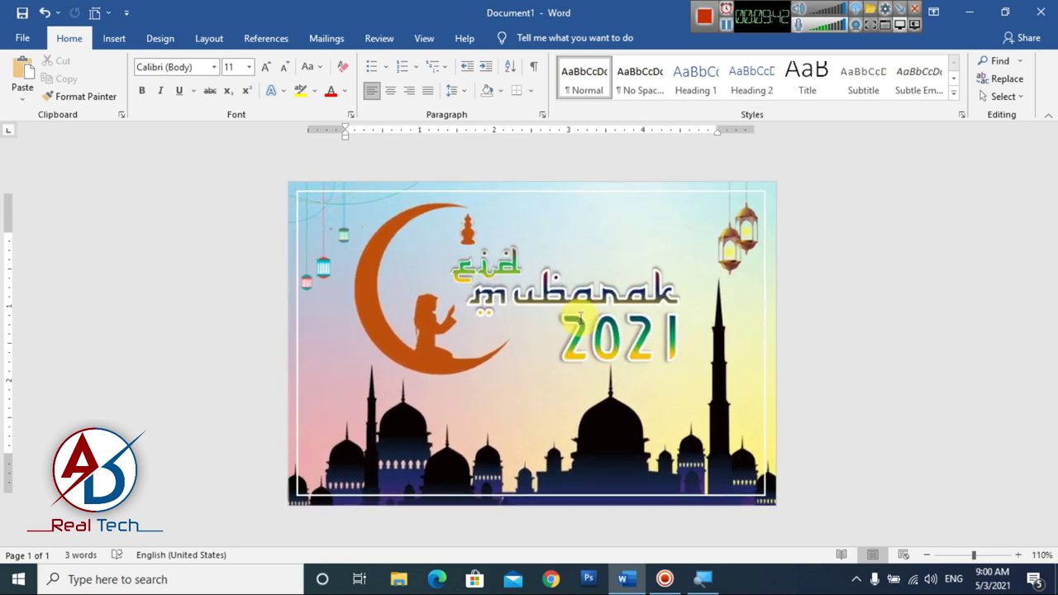
left_click(735, 240)
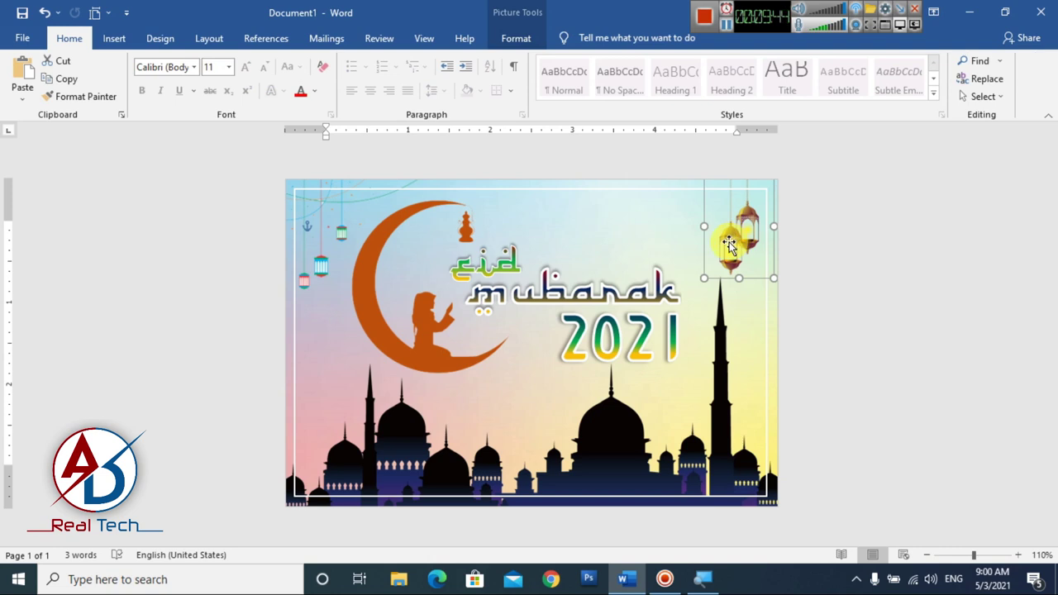
key("Left")
key("Left")
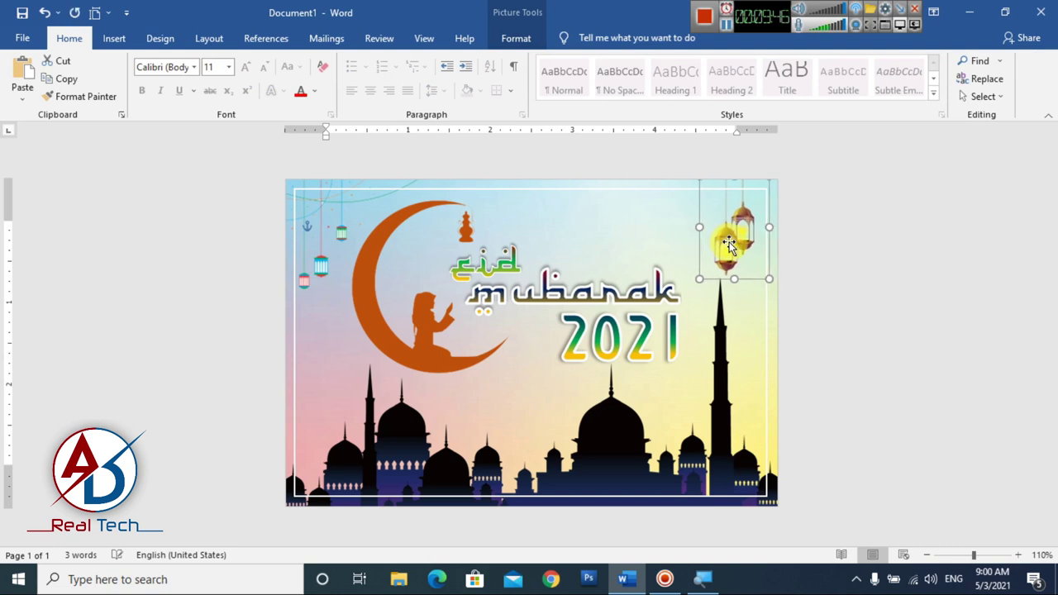
left_click(839, 257)
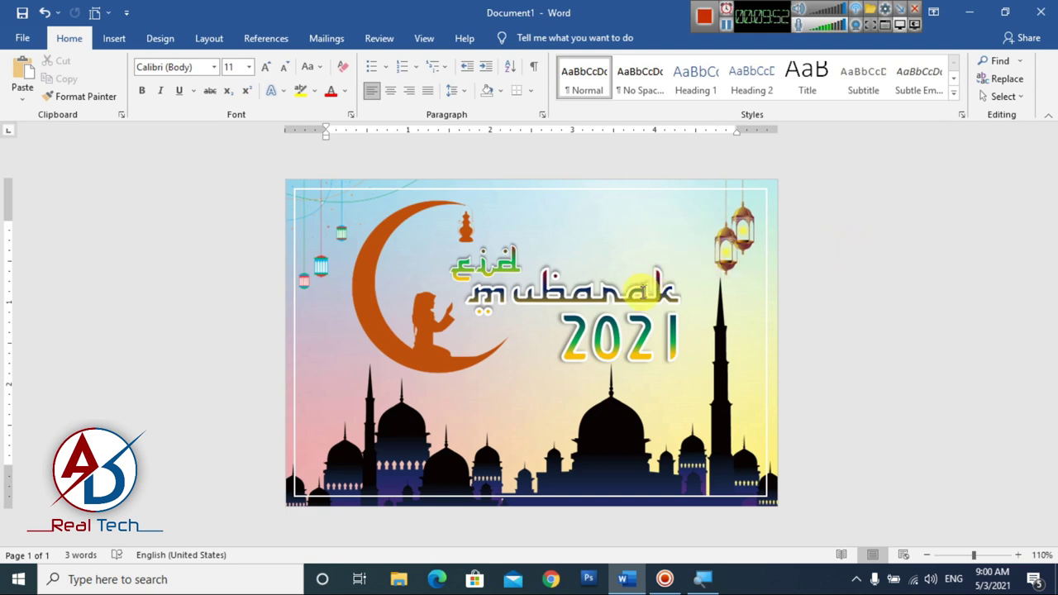
Step: Undo an accidental resize of the background card image, leaving the layout unchanged
scroll(642, 291, "down", 1, "ctrl")
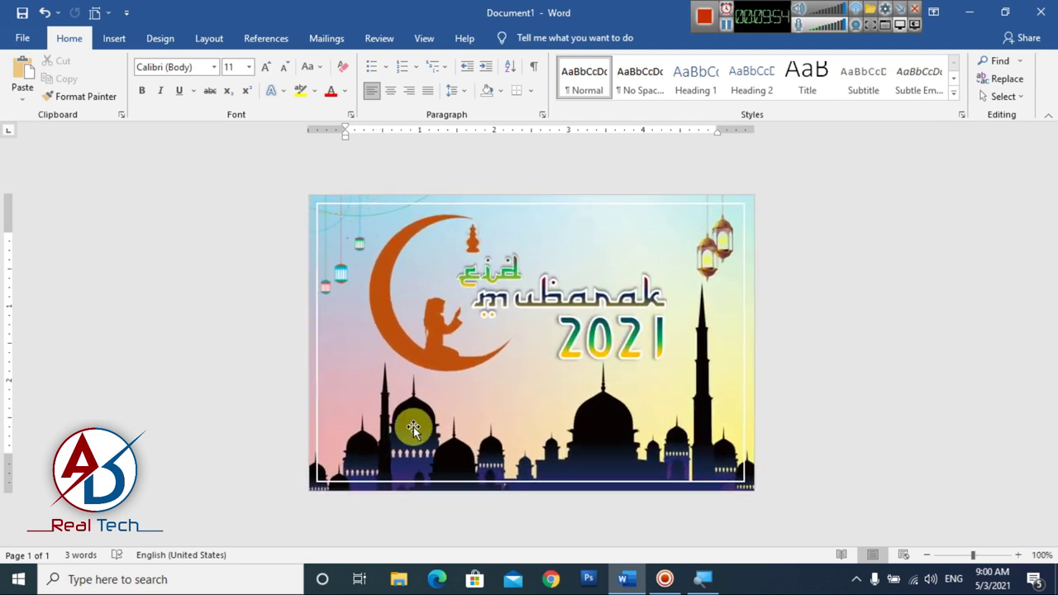
left_click_drag(413, 427, 554, 359)
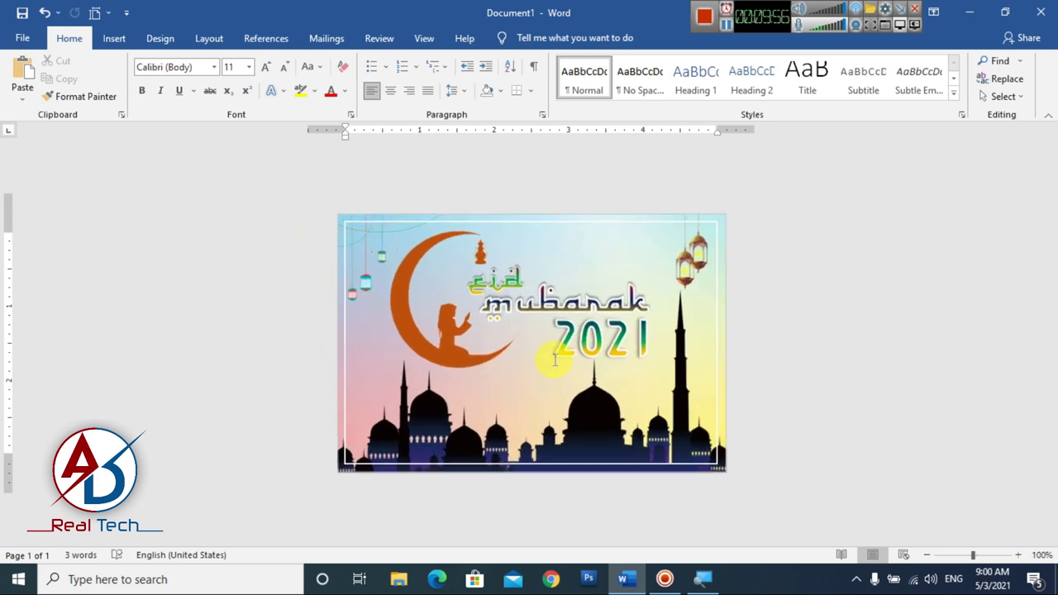
key("ctrl+z")
scroll(413, 339, "up", 2, "ctrl")
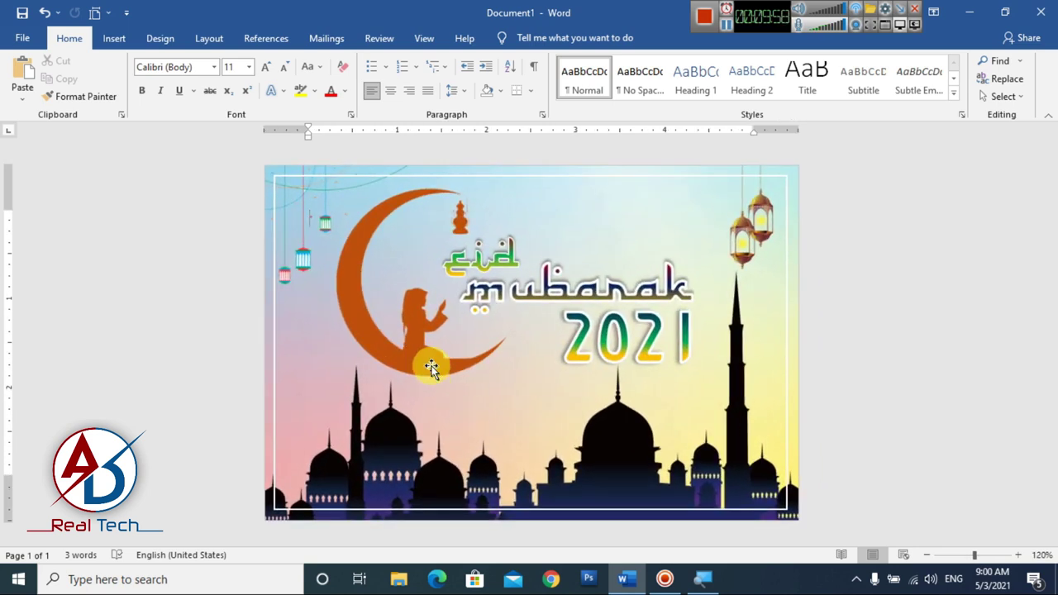
left_click(430, 368)
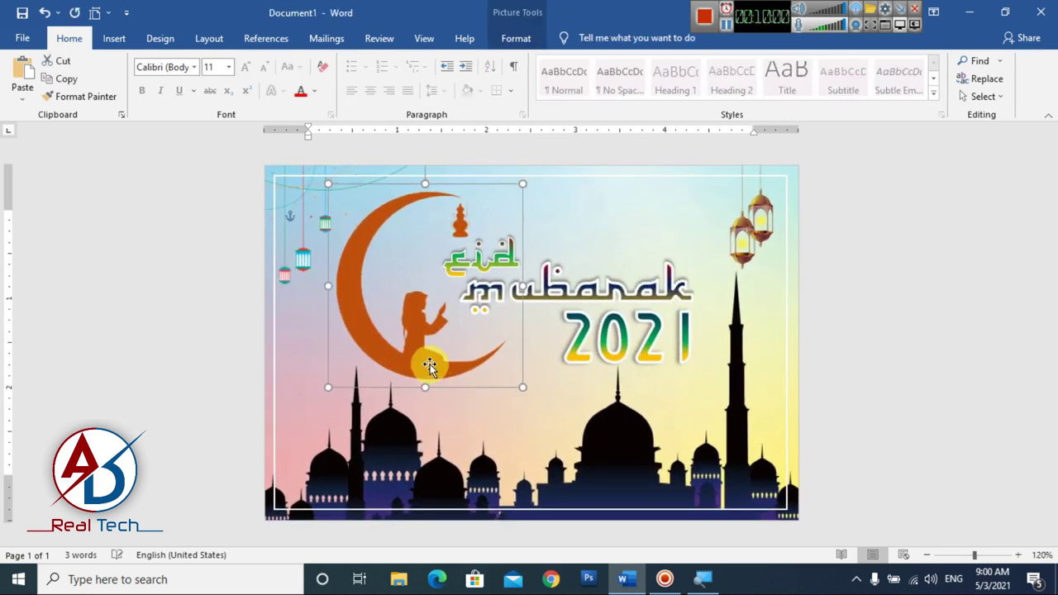
left_click(888, 371)
scroll(694, 345, "down", 2, "ctrl")
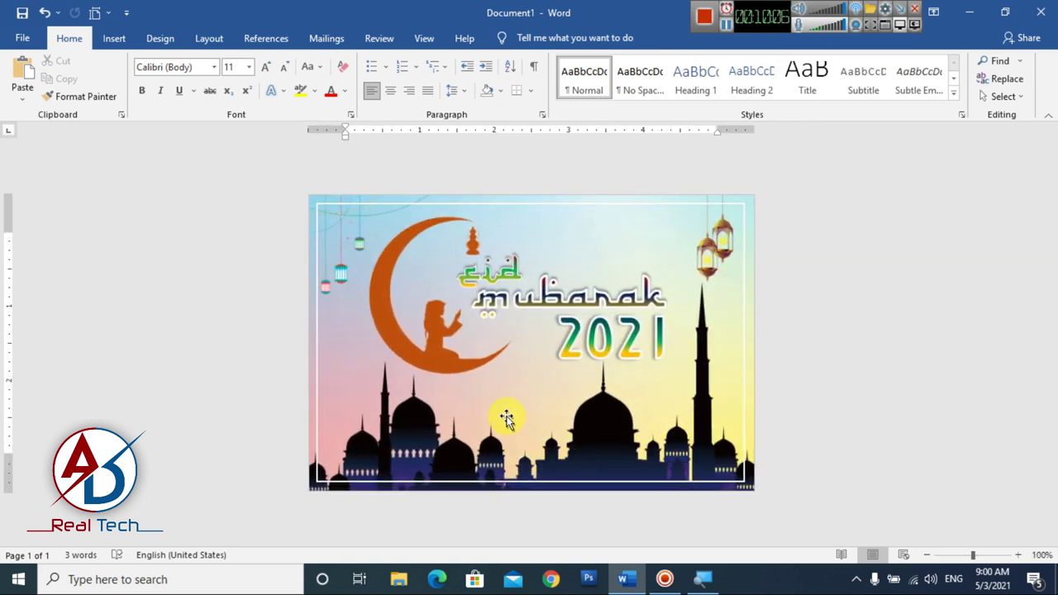
Step: Give the 2021 text a Half Reflection with 8 pt offset
left_click(567, 290)
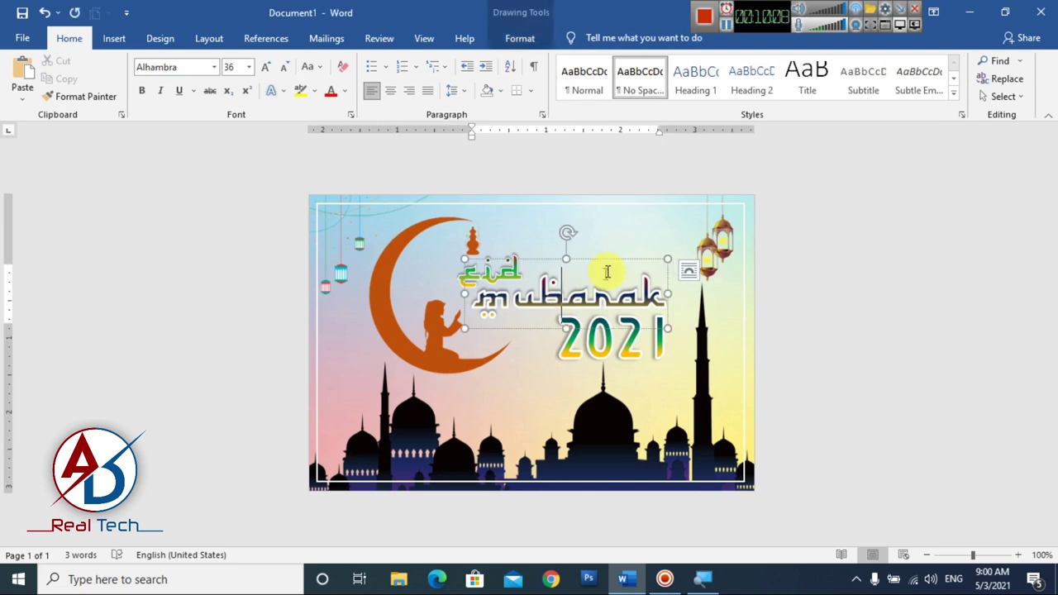
left_click(519, 38)
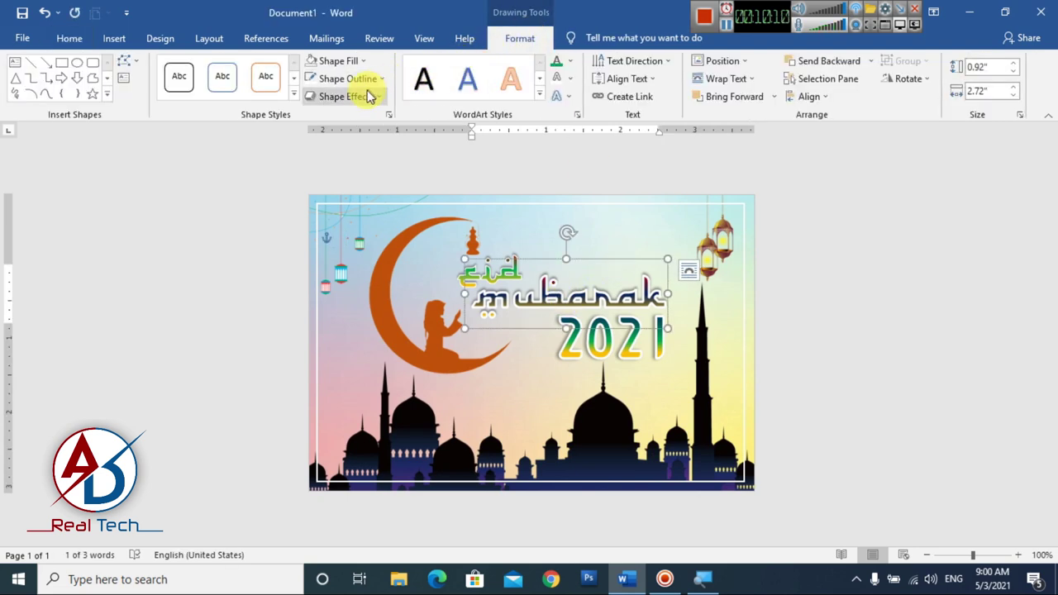
left_click(559, 96)
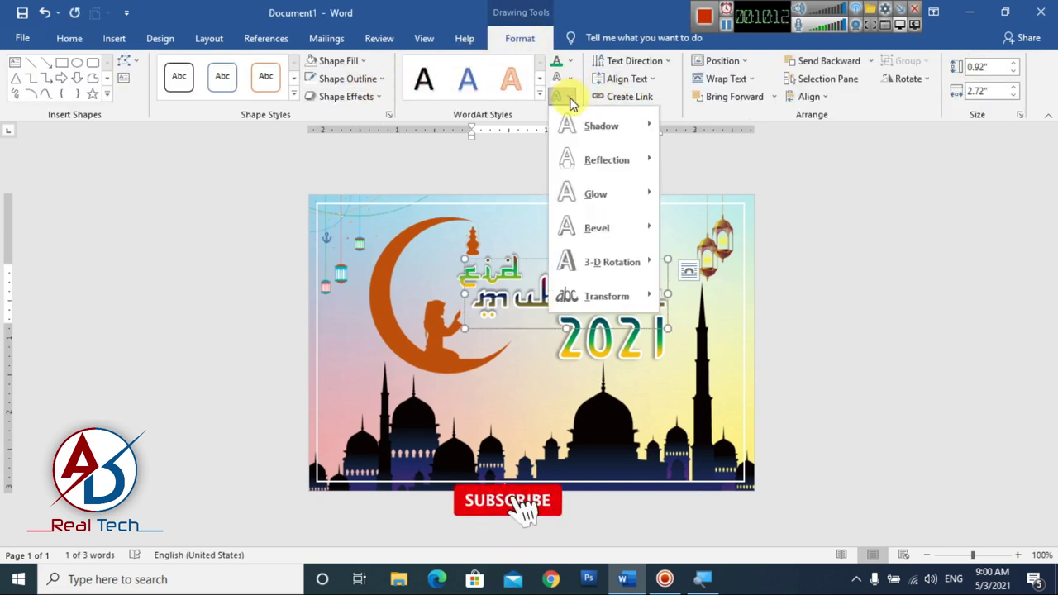
mouse_move(606, 160)
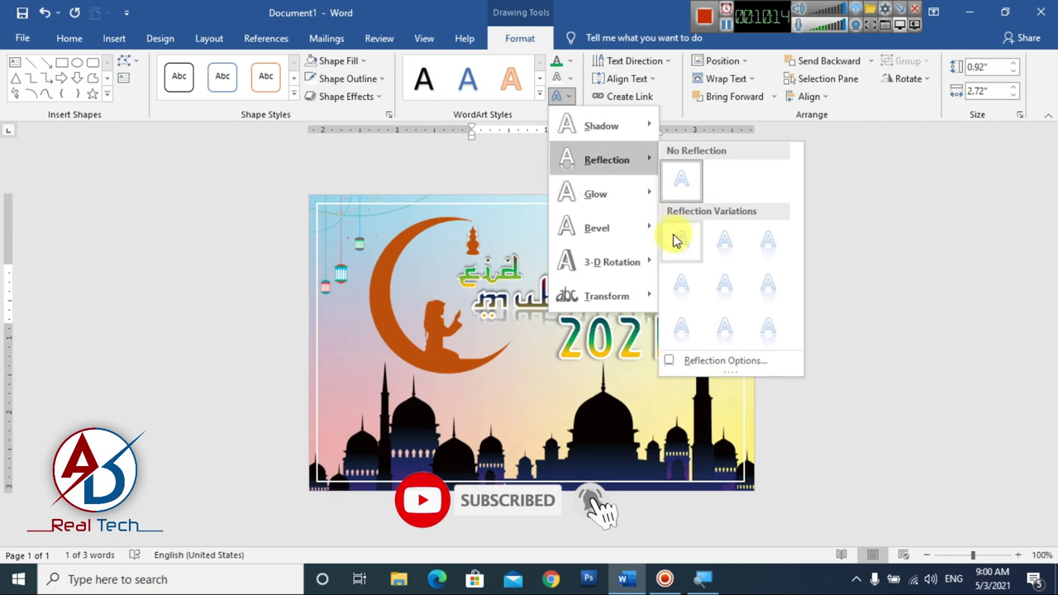
left_click(1037, 318)
left_click(611, 343)
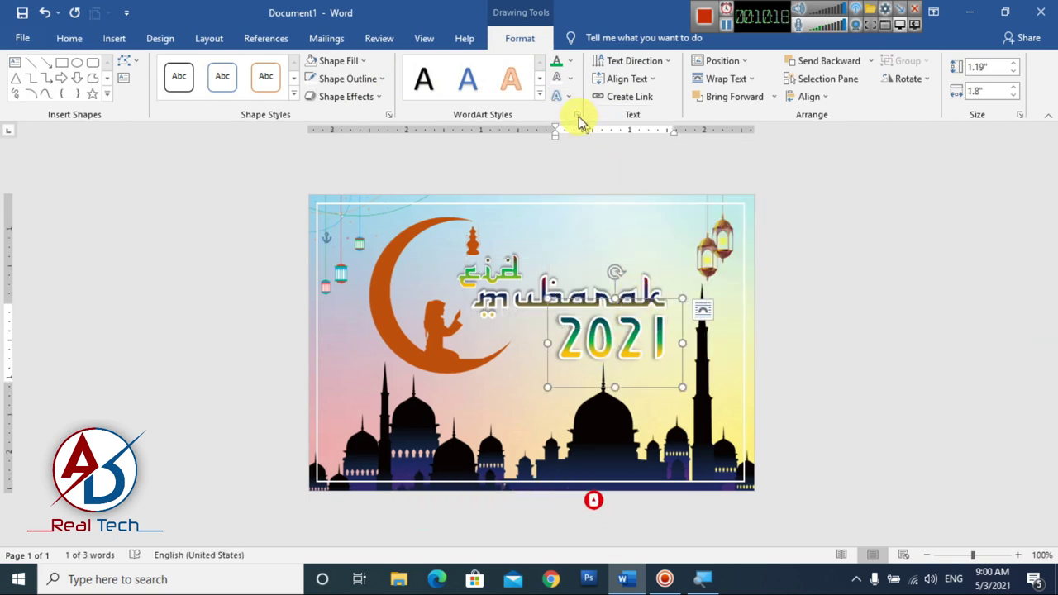
left_click(559, 95)
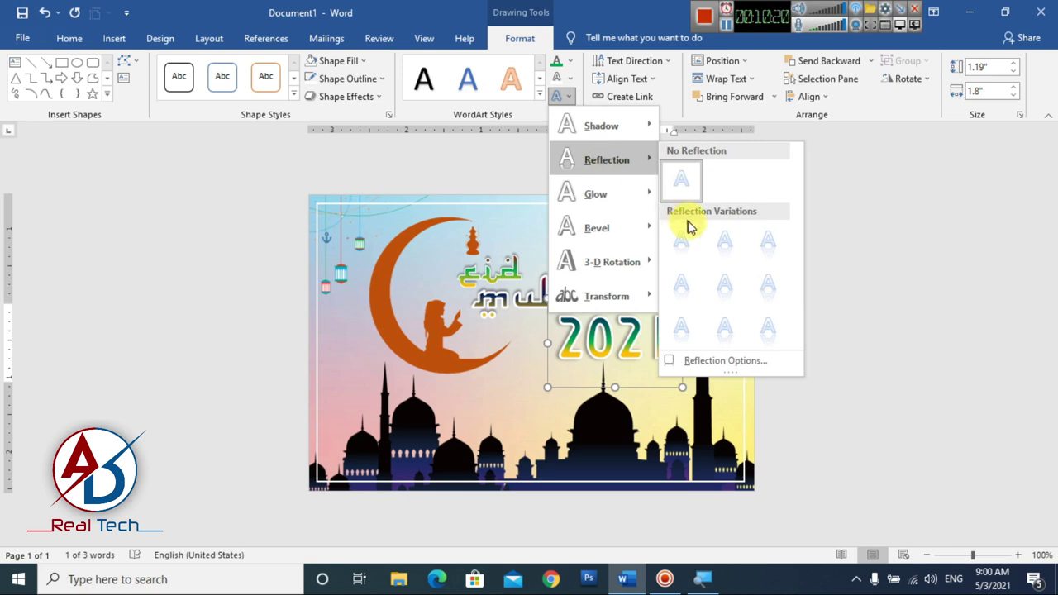
mouse_move(606, 160)
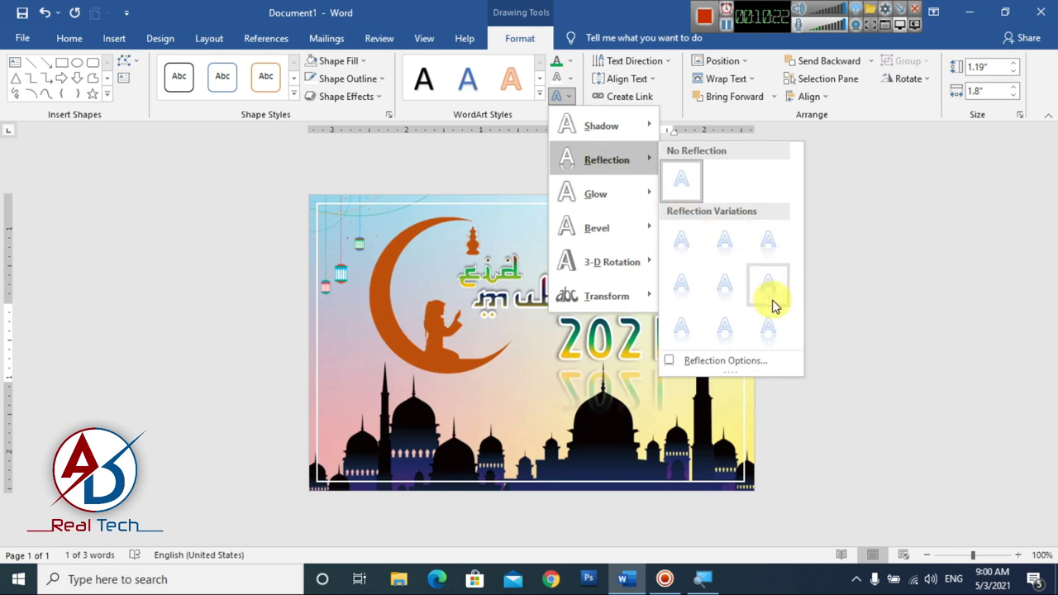
left_click(686, 251)
left_click(783, 356)
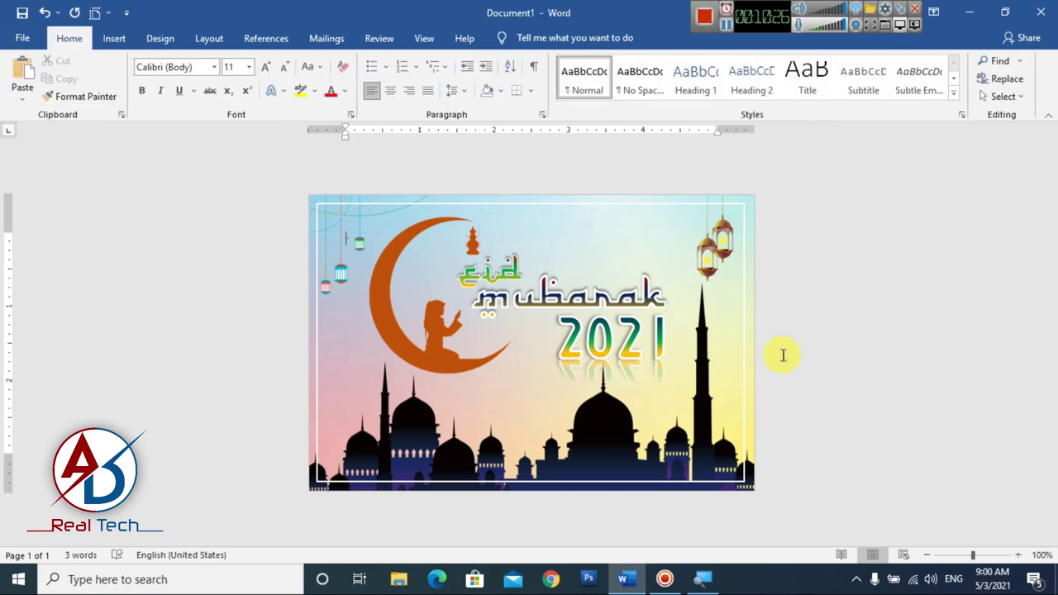